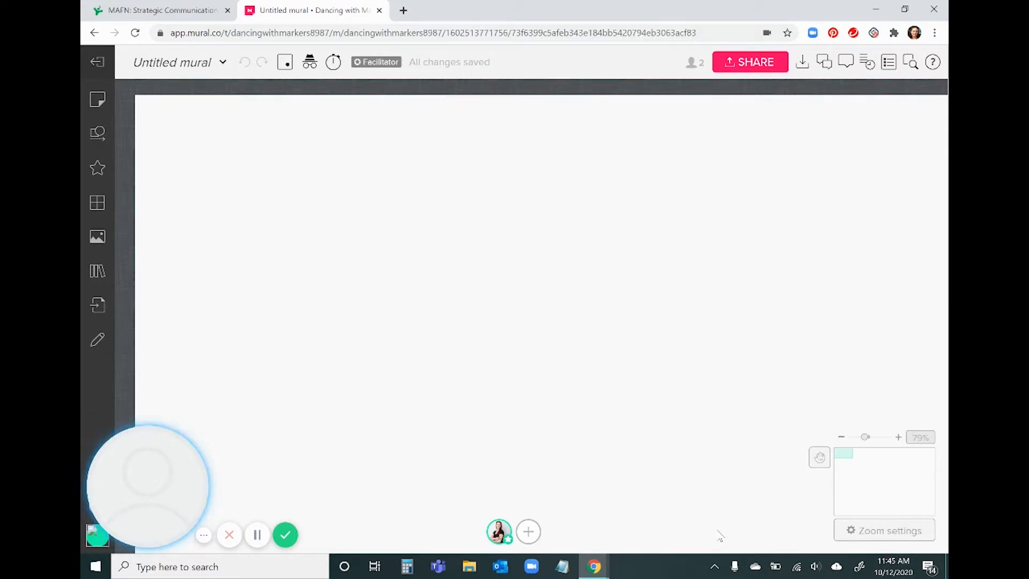
{"action": "left_click", "coordinate": [203, 536]}
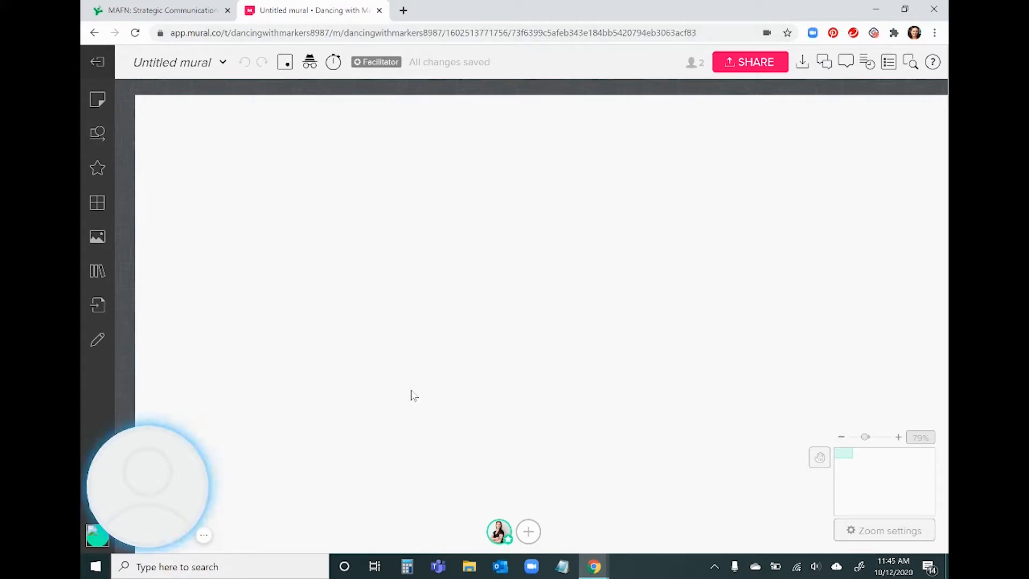
{"action": "left_click", "coordinate": [203, 535]}
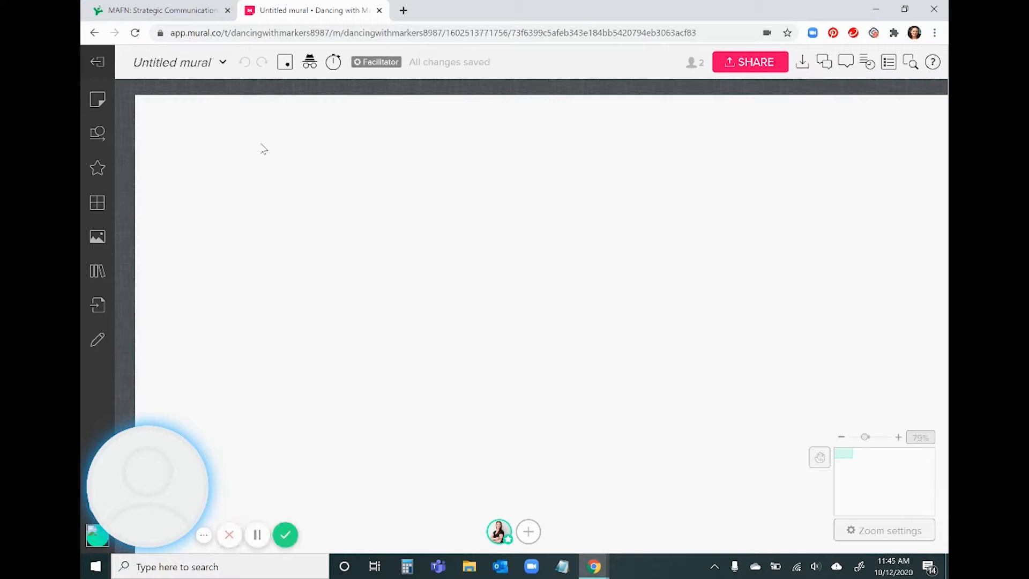
Step: Rename the untitled mural as "MAFN: Strategic Communications (Powered by Mural) - October 16, 2020"
{"action": "left_click", "coordinate": [173, 65]}
{"action": "type", "text": "MAFN"}
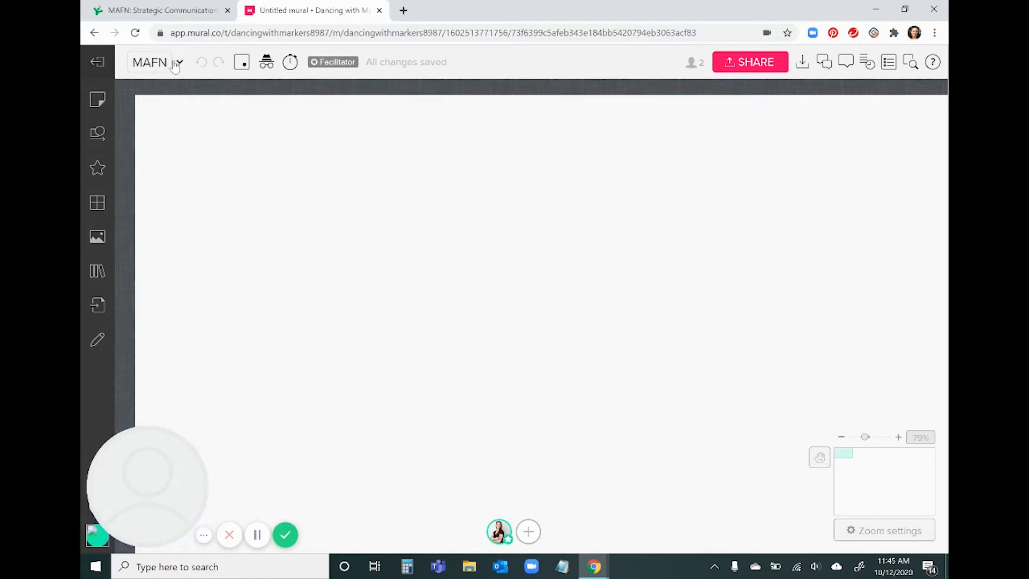
{"action": "key", "text": "ctrl+v"}
{"action": "left_click", "coordinate": [313, 427]}
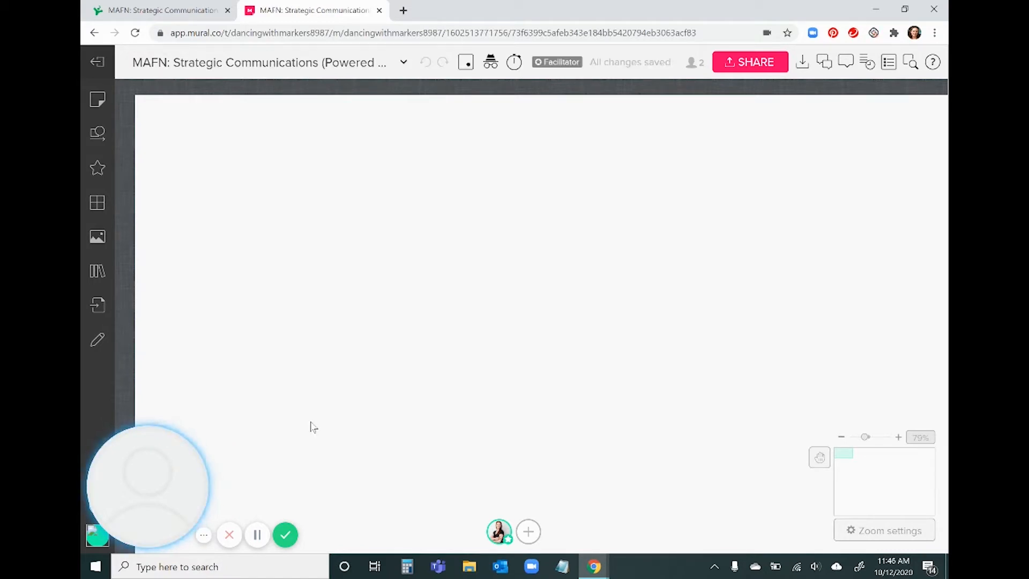
Step: Switch to SessionLab and examine the agenda of the MAFN Strategic Communications session, including the Welcome and Kickoff block
{"action": "scroll", "coordinate": [434, 303], "scroll_direction": "down", "scroll_amount": 5}
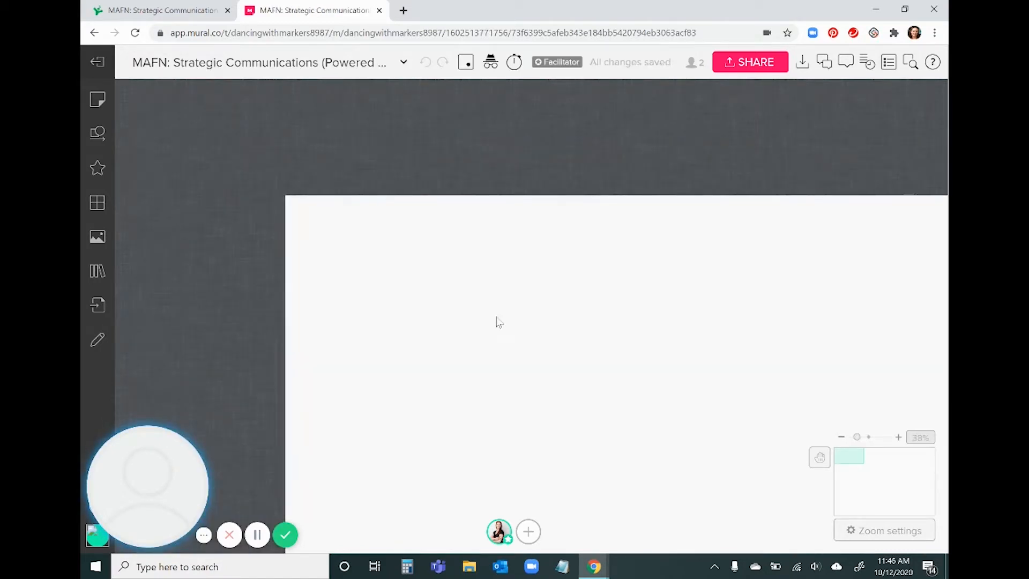
{"action": "scroll", "coordinate": [422, 277], "scroll_direction": "down", "scroll_amount": 4}
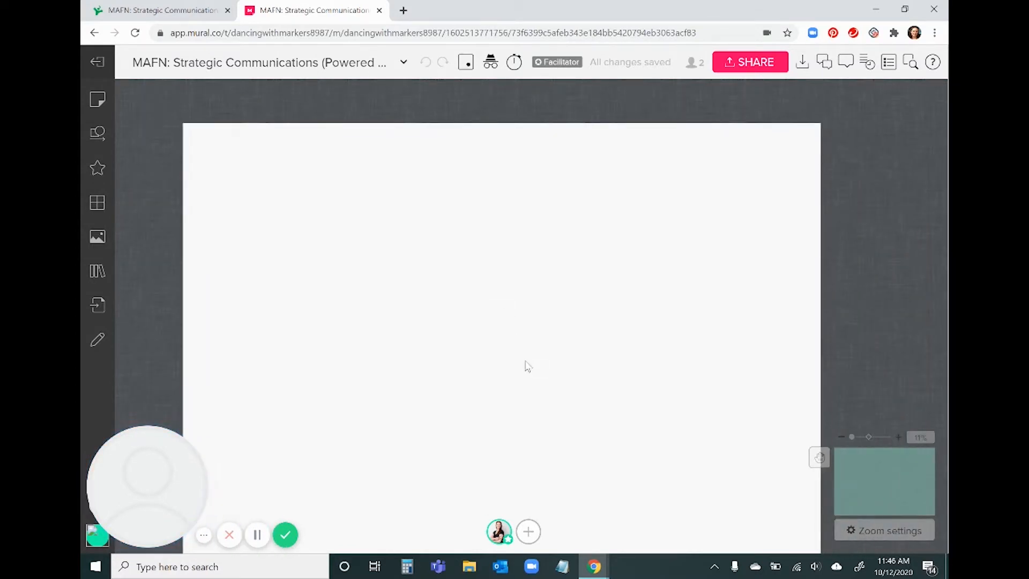
{"action": "left_click_drag", "start_coordinate": [526, 363], "coordinate": [529, 344]}
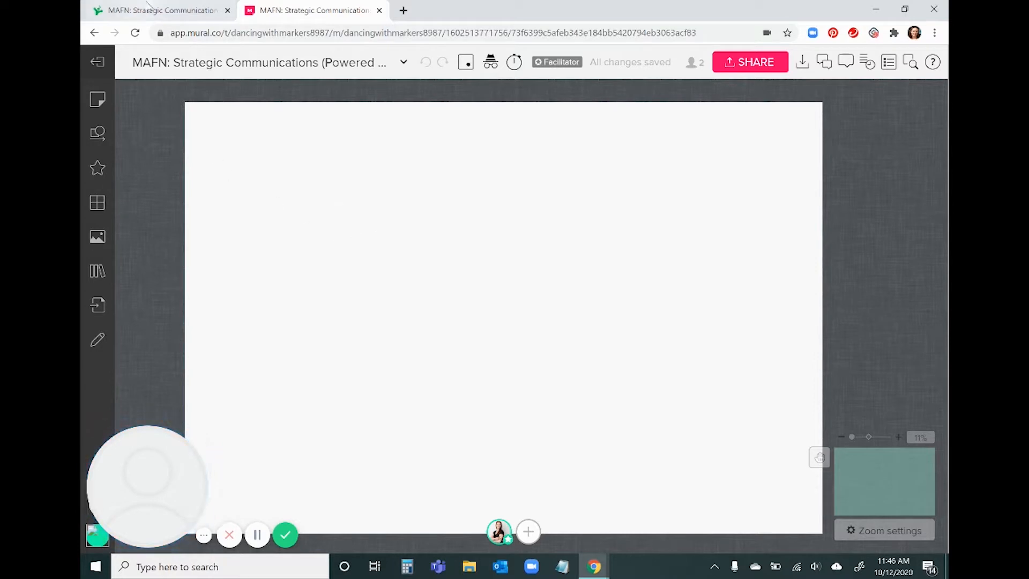
{"action": "left_click", "coordinate": [171, 10]}
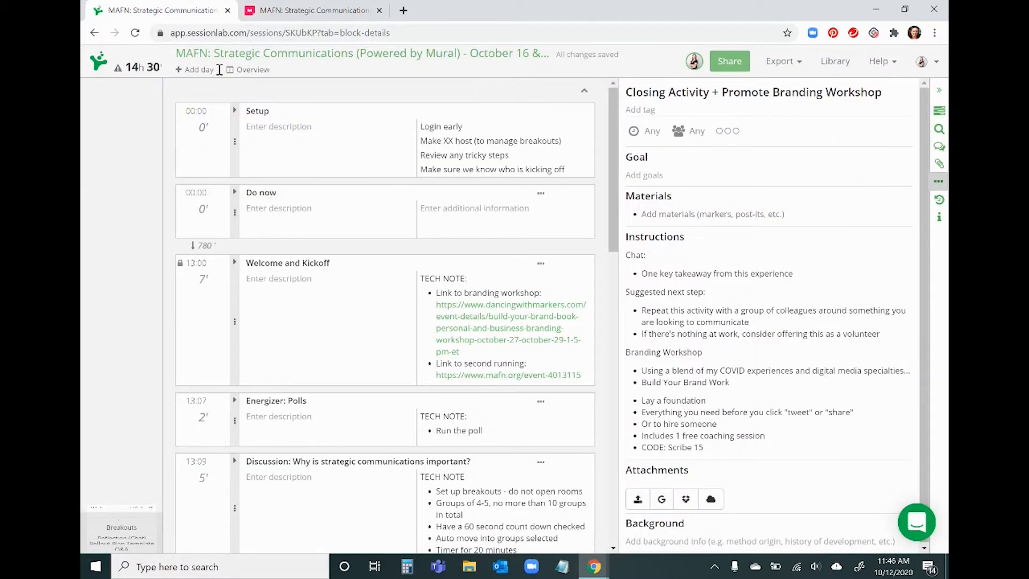
{"action": "left_click", "coordinate": [326, 287]}
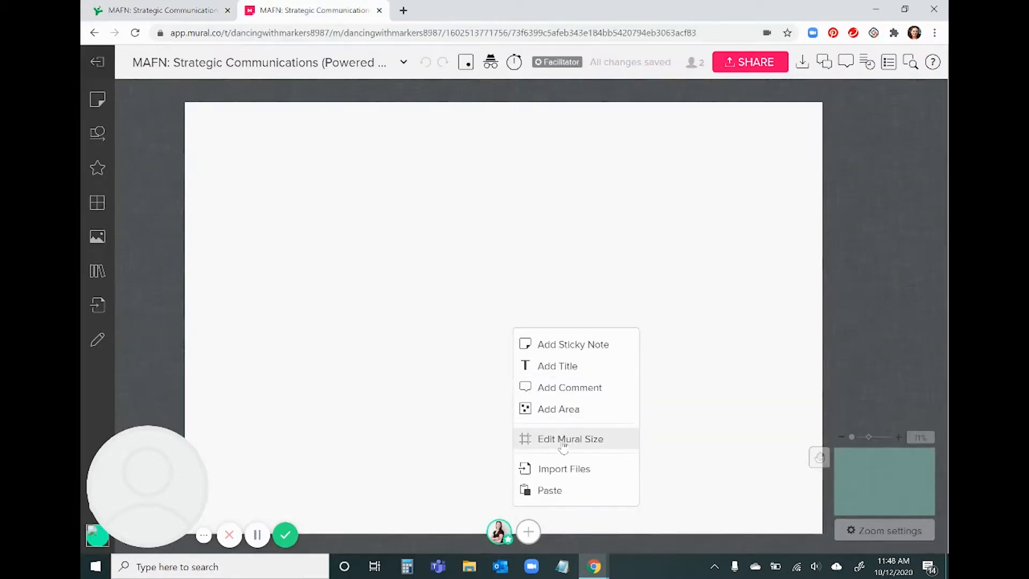
Step: Set the mural's background color to white and its size to Vertical 2x (9216 x 12474 px)
{"action": "left_click", "coordinate": [566, 436]}
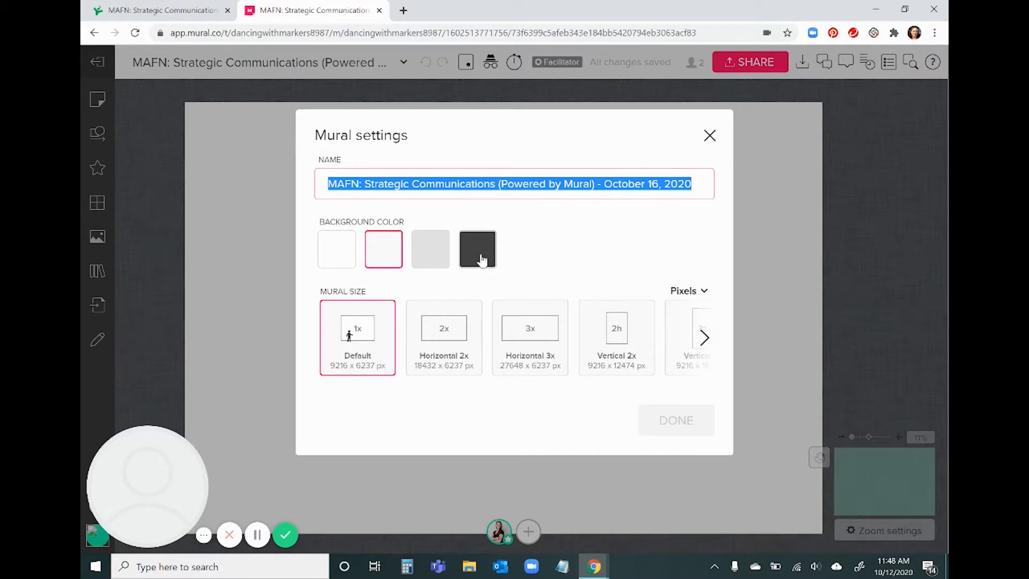
{"action": "left_click", "coordinate": [342, 252]}
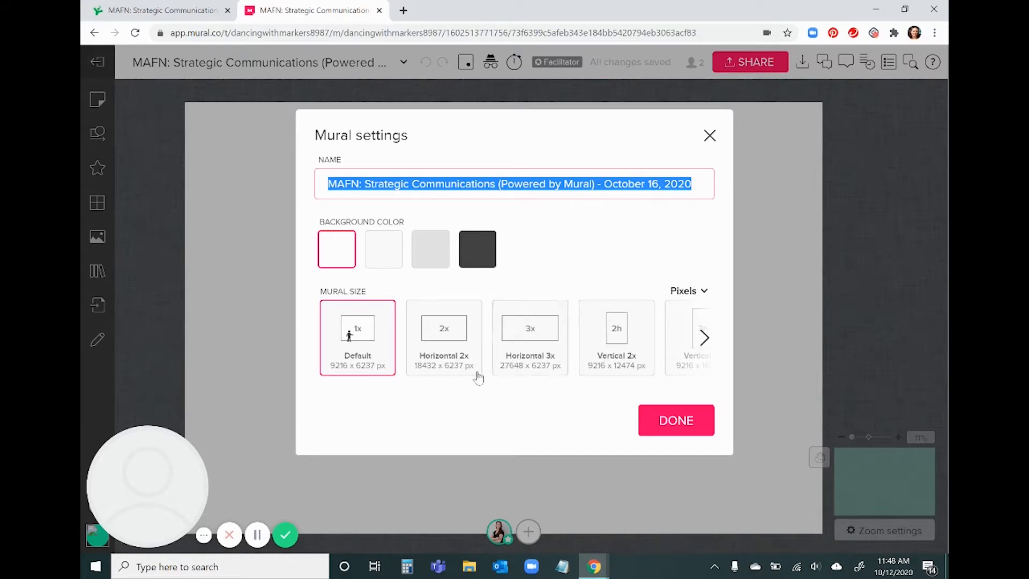
{"action": "left_click", "coordinate": [632, 360]}
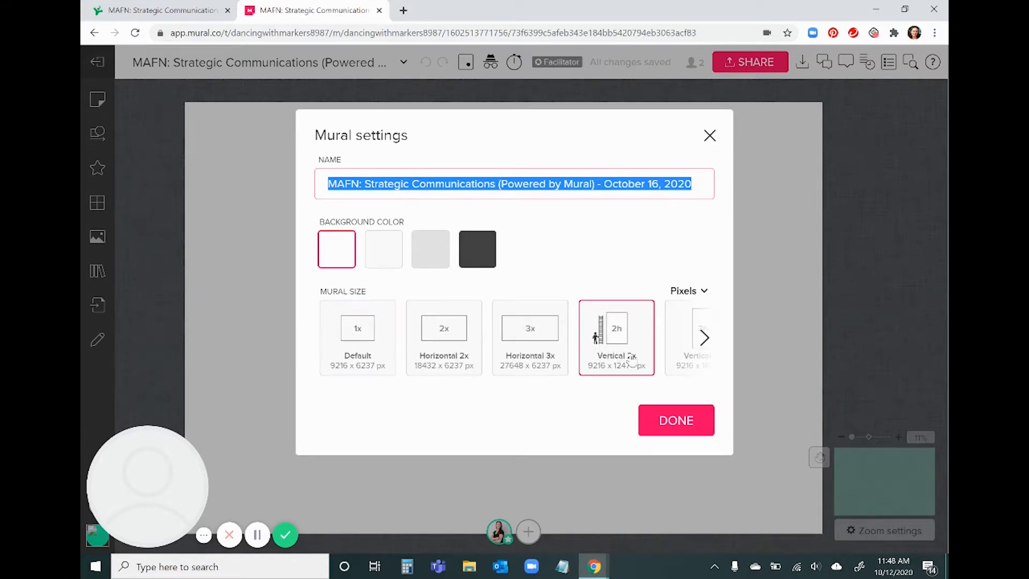
{"action": "left_click", "coordinate": [705, 343]}
{"action": "left_click", "coordinate": [705, 339]}
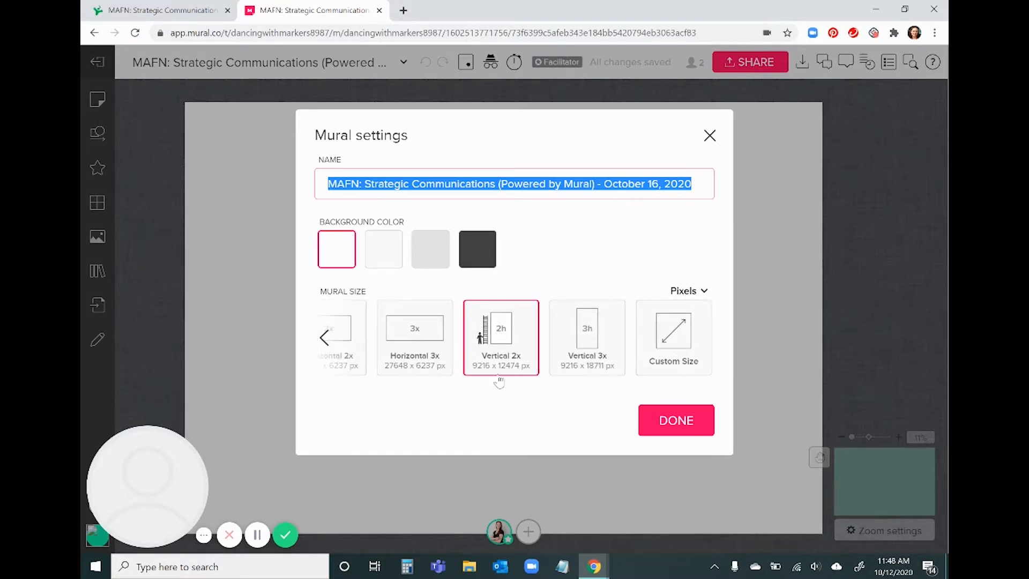
{"action": "key", "text": "Return"}
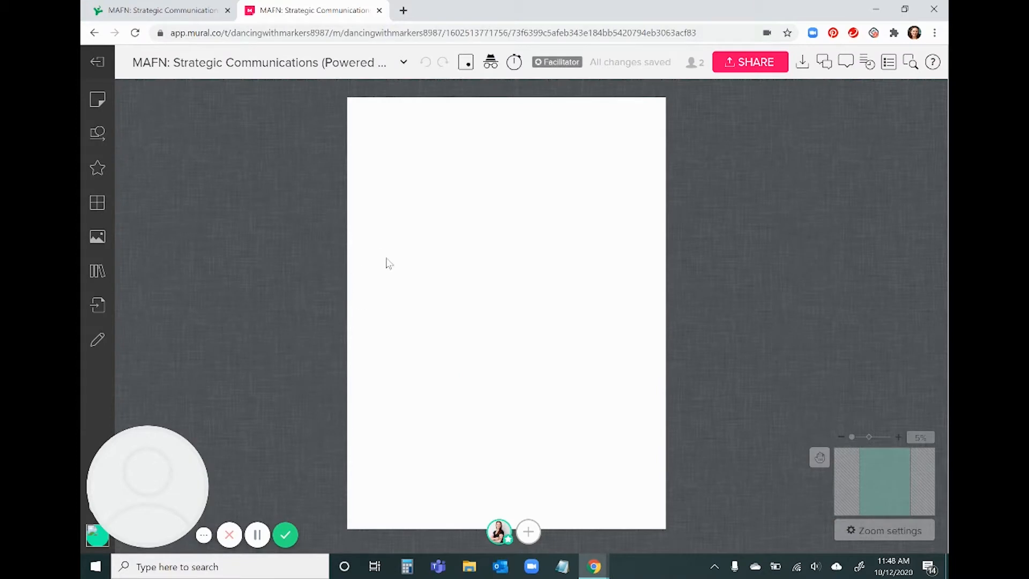
Step: Move the imported Dancing with Markers logo to the mural's upper-left corner, enlarge it, and close the image search
{"action": "left_click_drag", "start_coordinate": [388, 262], "coordinate": [425, 296]}
{"action": "scroll", "coordinate": [495, 319], "scroll_direction": "up", "scroll_amount": 3}
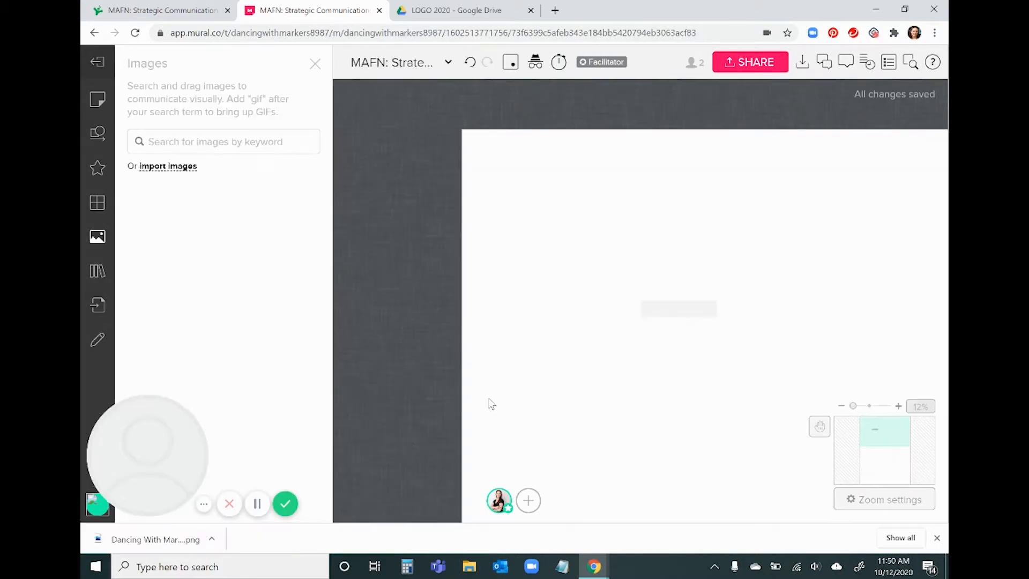
{"action": "left_click_drag", "start_coordinate": [653, 389], "coordinate": [538, 386]}
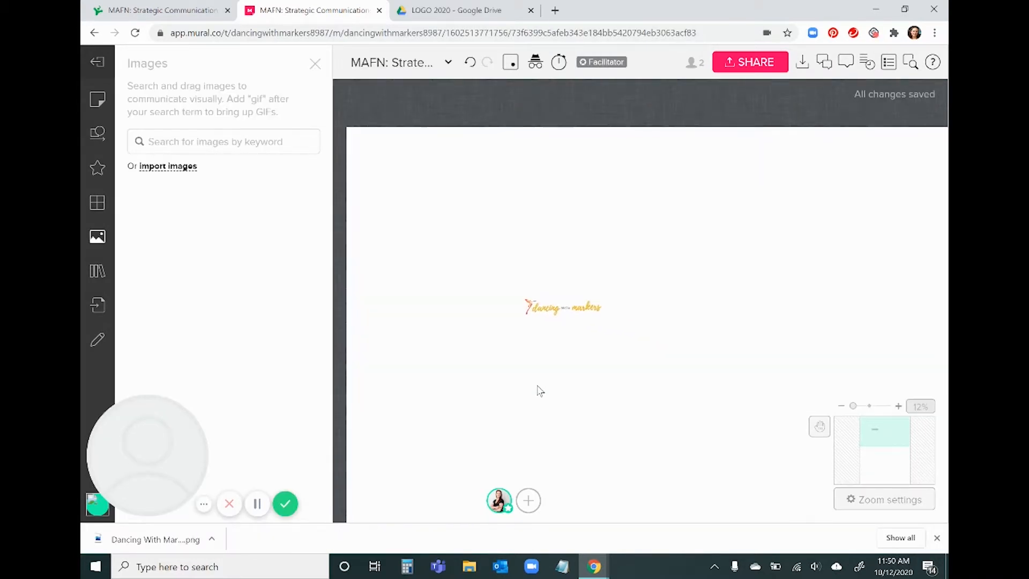
{"action": "left_click", "coordinate": [571, 315]}
{"action": "left_click_drag", "start_coordinate": [571, 315], "coordinate": [461, 203]}
{"action": "left_click", "coordinate": [451, 224]}
{"action": "left_click", "coordinate": [496, 236]}
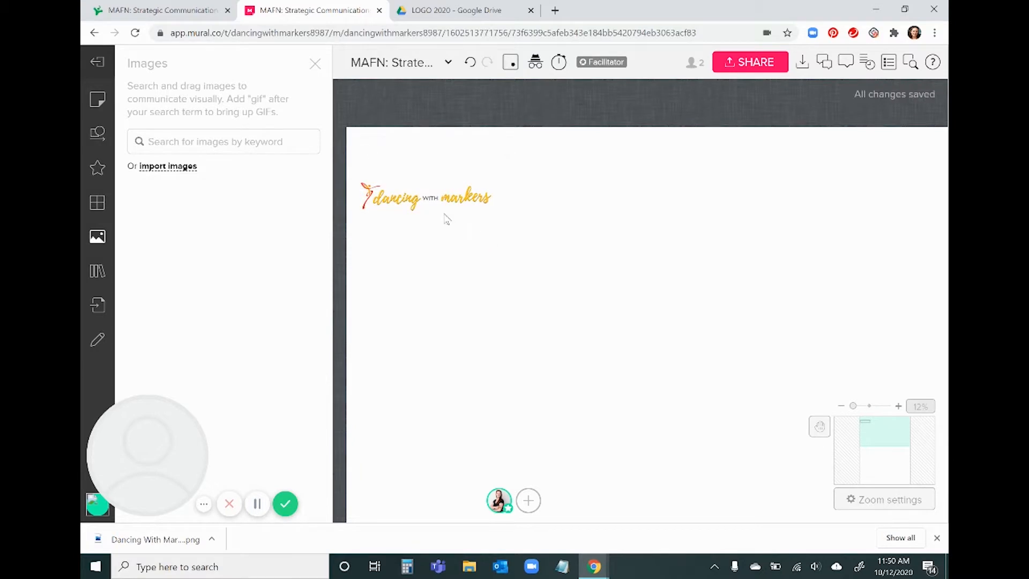
{"action": "left_click", "coordinate": [315, 69]}
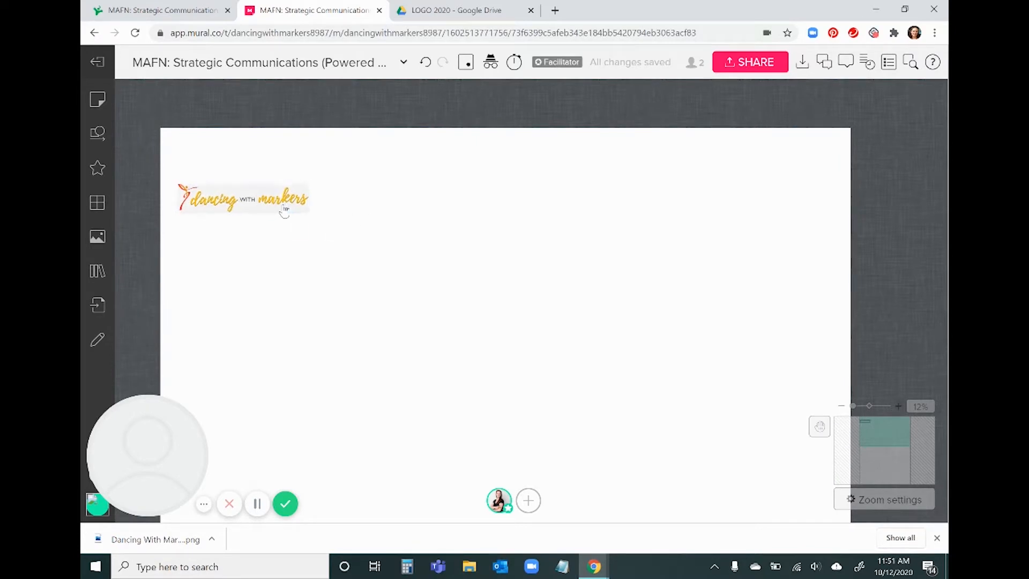
Step: Enlarge the Dancing with Markers logo further, keeping it in the mural's upper-left corner
{"action": "left_click_drag", "start_coordinate": [283, 209], "coordinate": [287, 210]}
{"action": "left_click", "coordinate": [298, 222]}
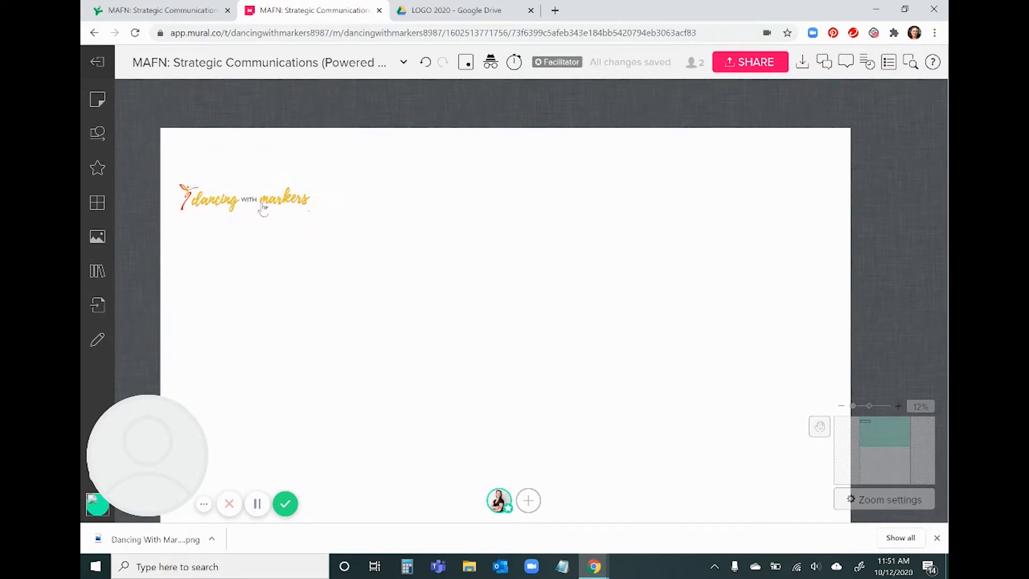
{"action": "left_click", "coordinate": [297, 206]}
{"action": "left_click_drag", "start_coordinate": [310, 214], "coordinate": [350, 244]}
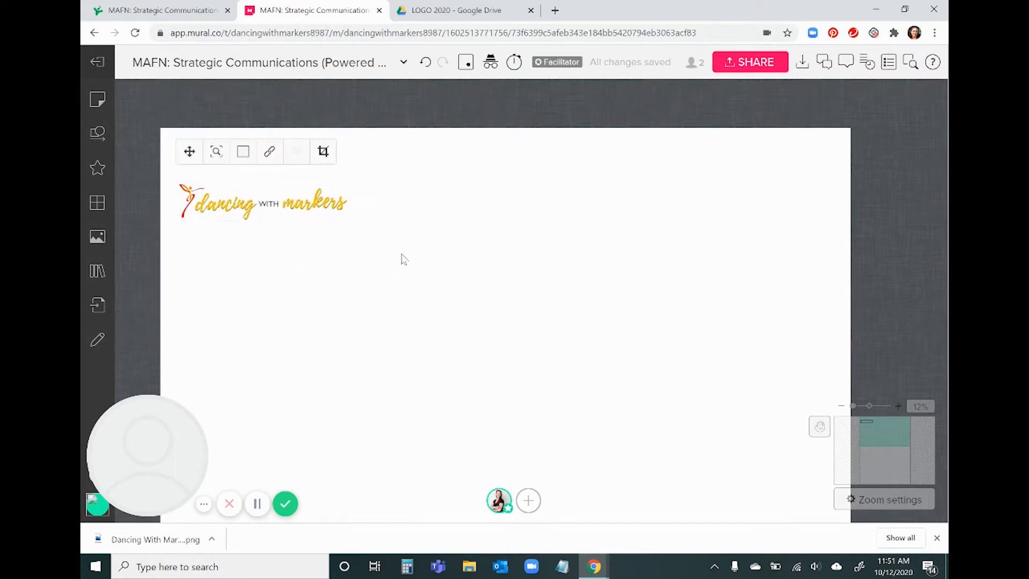
{"action": "left_click", "coordinate": [354, 250]}
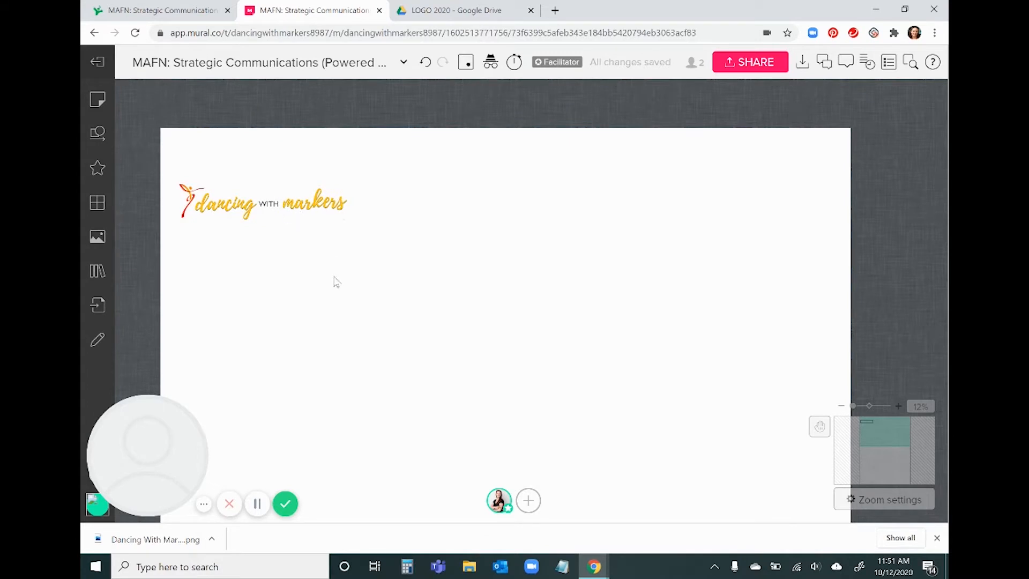
Step: Add a sticky note, enlarge it, recolor it with the custom golden yellow, and place it directly beneath the logo's left end
{"action": "double_click", "coordinate": [257, 268]}
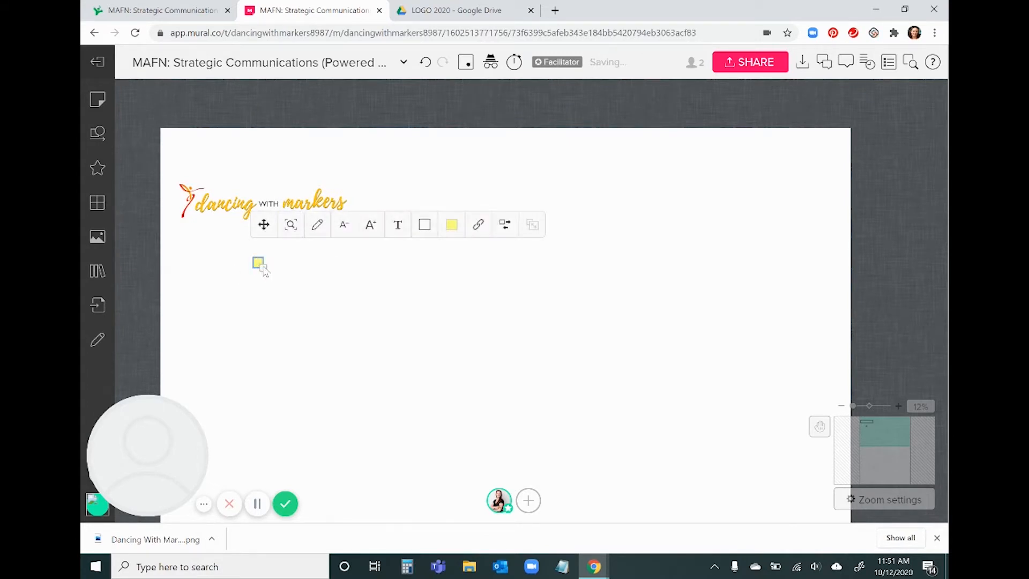
{"action": "left_click_drag", "start_coordinate": [267, 273], "coordinate": [306, 306]}
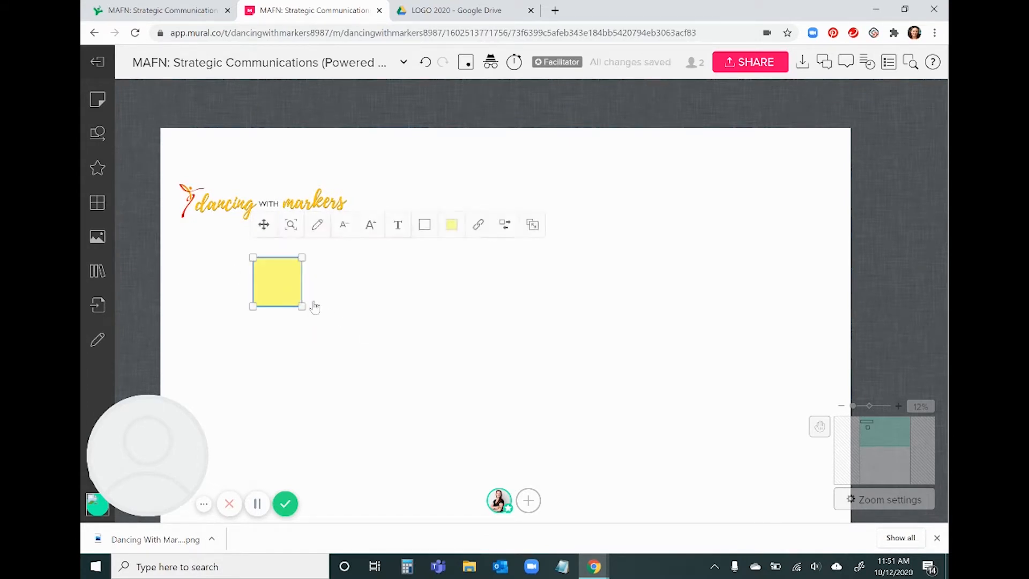
{"action": "left_click", "coordinate": [450, 228]}
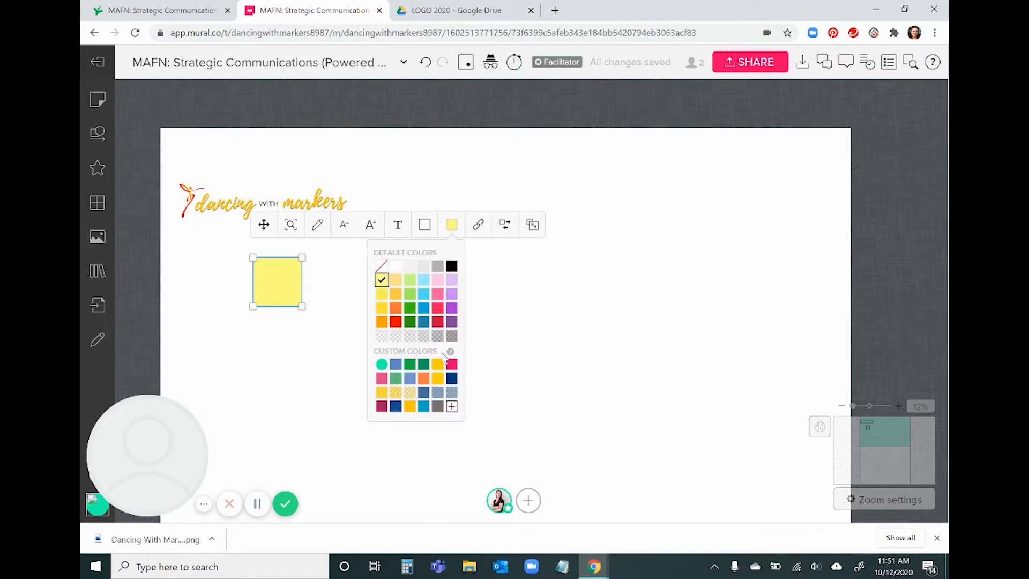
{"action": "left_click", "coordinate": [439, 370]}
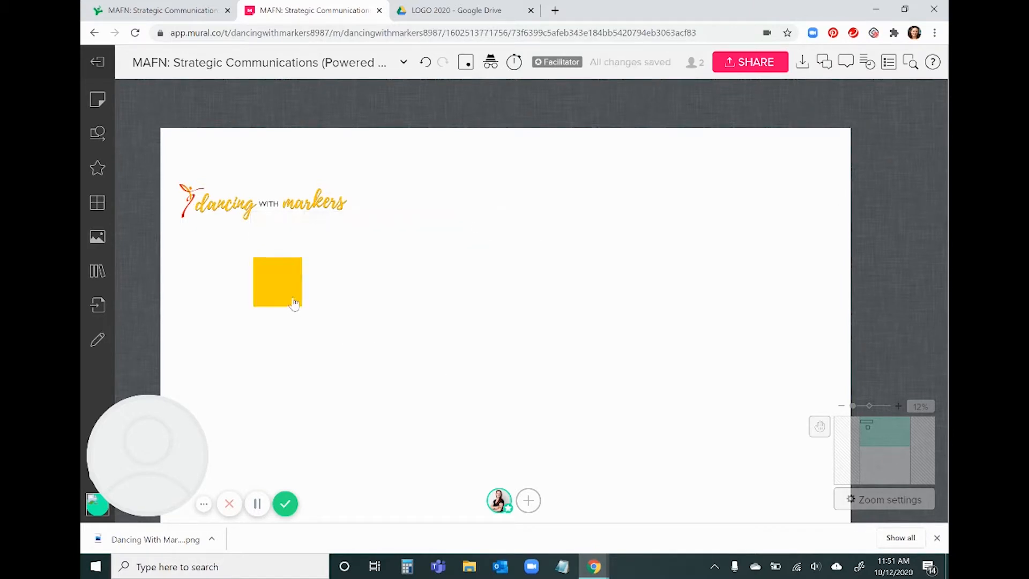
{"action": "left_click_drag", "start_coordinate": [292, 298], "coordinate": [222, 301]}
{"action": "left_click", "coordinate": [270, 290]}
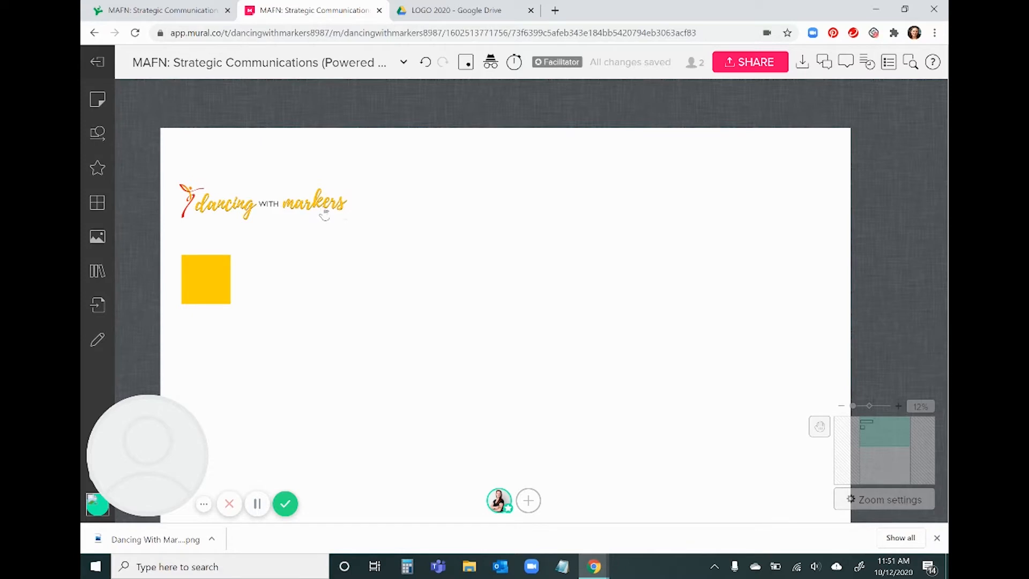
Step: Create a blank presentation in PowerPoint and delete the title and subtitle placeholders from its first slide
{"action": "left_click", "coordinate": [95, 566]}
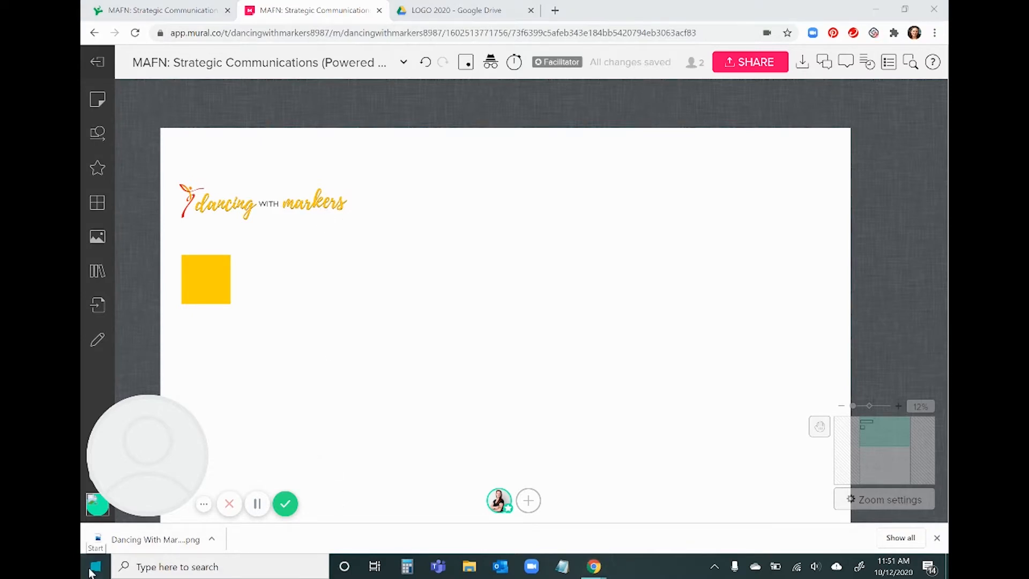
{"action": "left_click", "coordinate": [365, 313]}
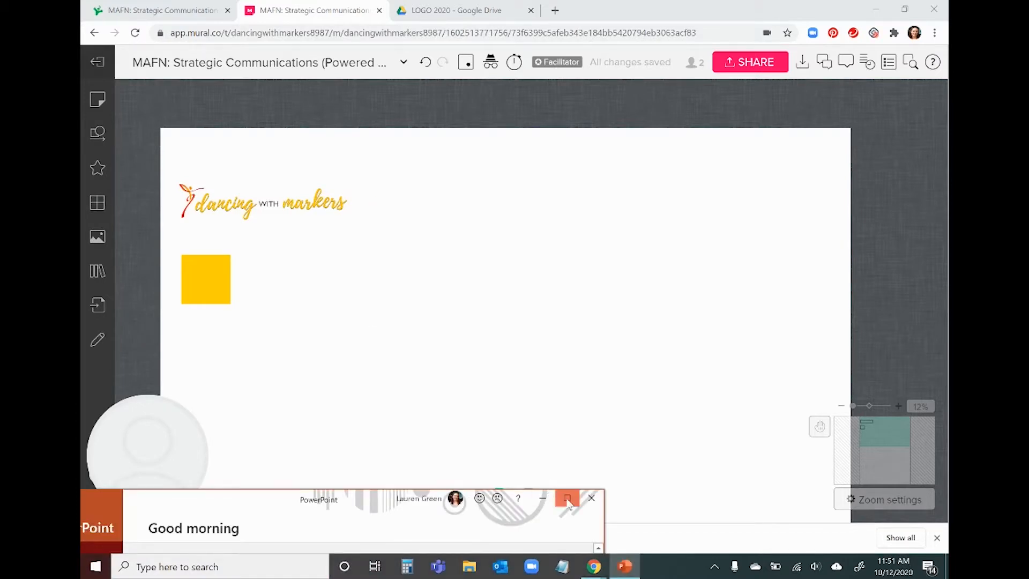
{"action": "left_click", "coordinate": [567, 498]}
{"action": "left_click", "coordinate": [250, 145]}
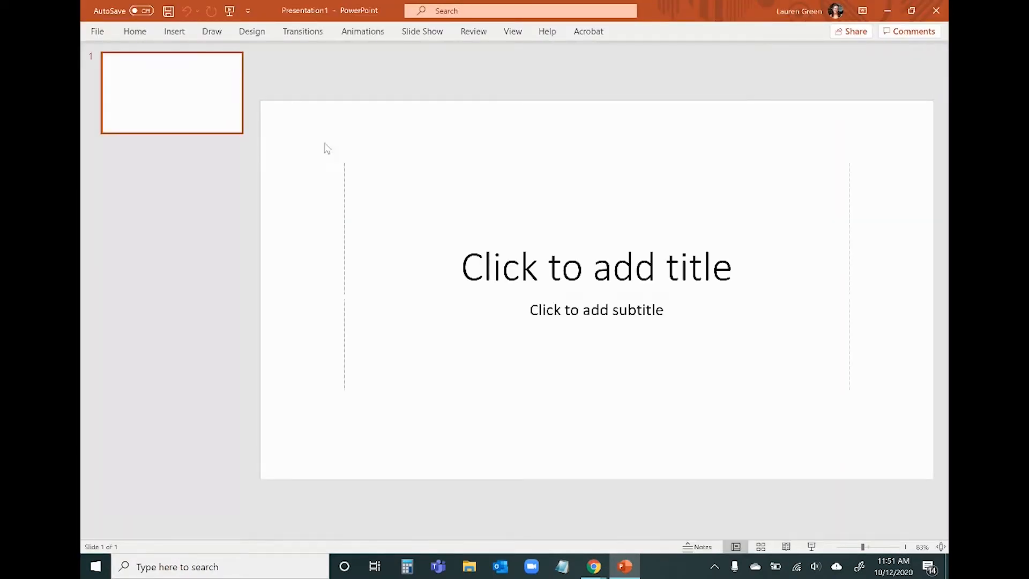
{"action": "left_click_drag", "start_coordinate": [323, 144], "coordinate": [867, 431]}
{"action": "key", "text": "Delete"}
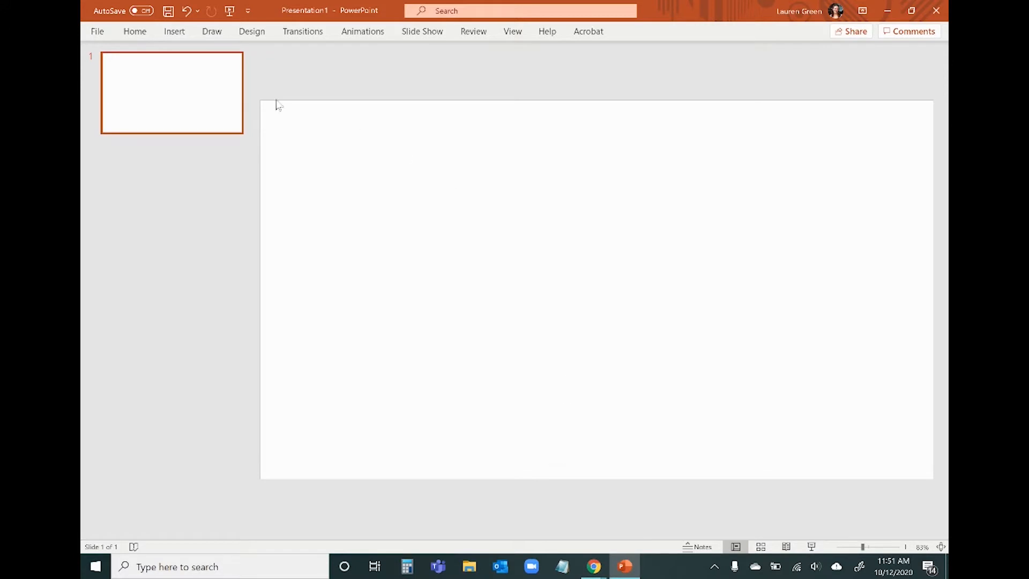
Step: Insert the Dancing With Markers-LOGO2020_v03_EMAIL picture from the Downloads folder onto the blank slide
{"action": "left_click", "coordinate": [174, 32]}
{"action": "left_click", "coordinate": [163, 77]}
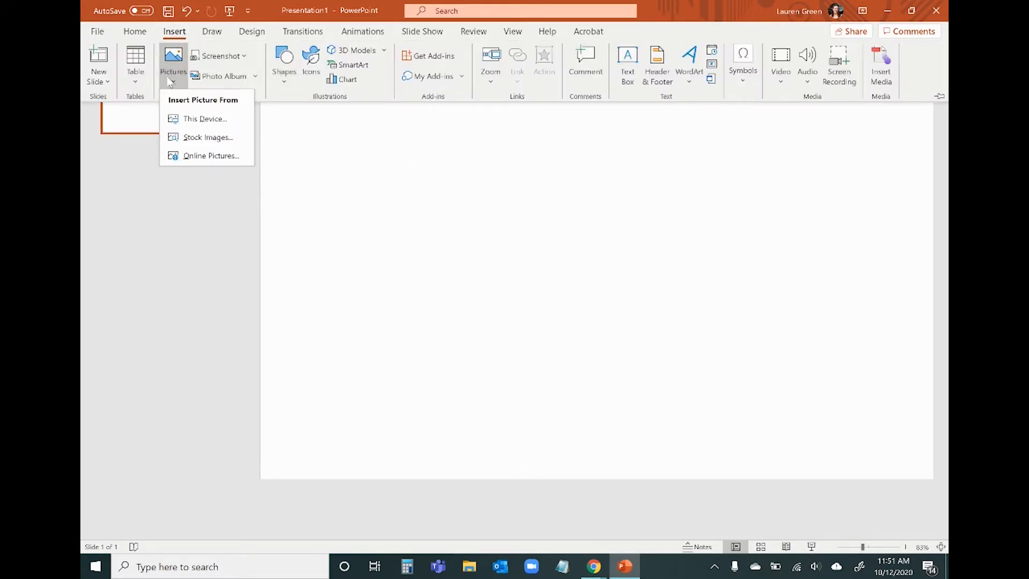
{"action": "left_click", "coordinate": [185, 117]}
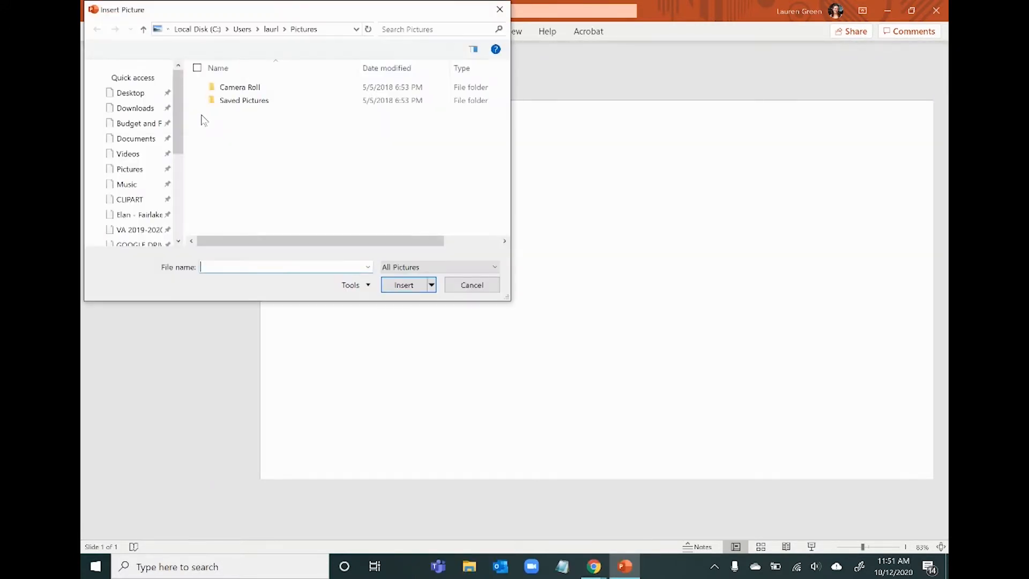
{"action": "left_click", "coordinate": [136, 154]}
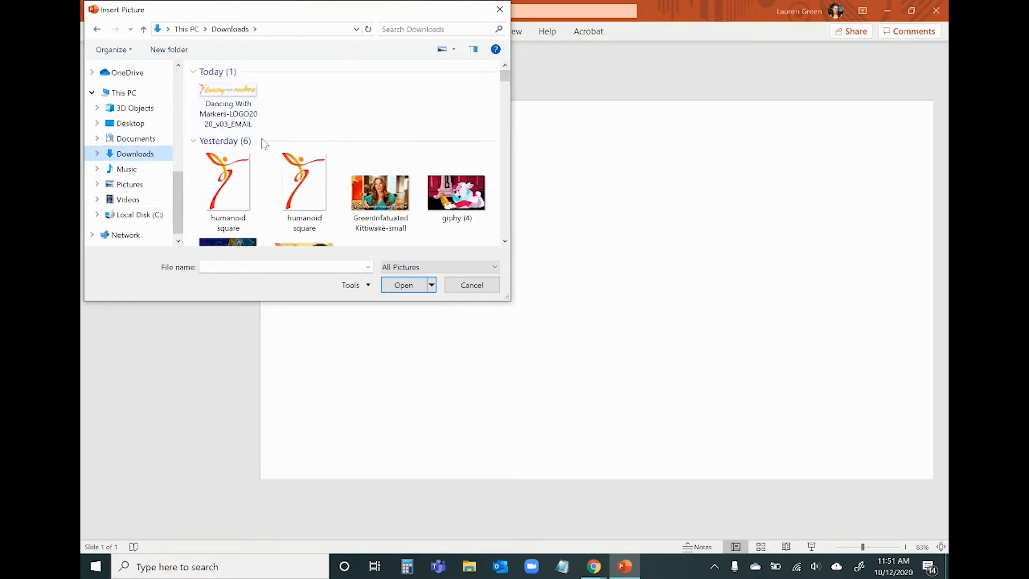
{"action": "left_click", "coordinate": [228, 108]}
{"action": "left_click", "coordinate": [407, 285]}
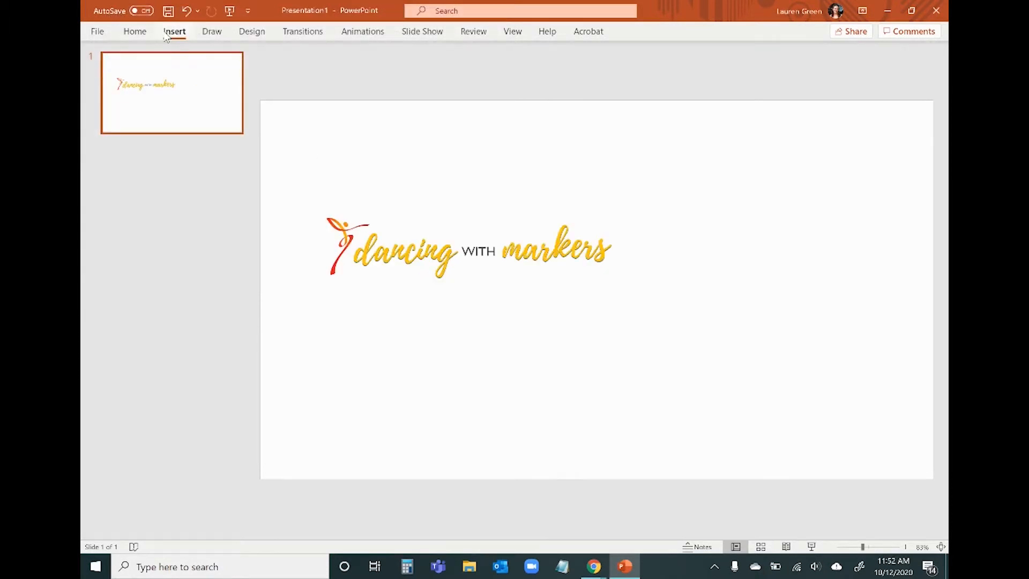
Step: Draw a rectangle on the slide directly beneath the Dancing with Markers logo
{"action": "left_click", "coordinate": [174, 31]}
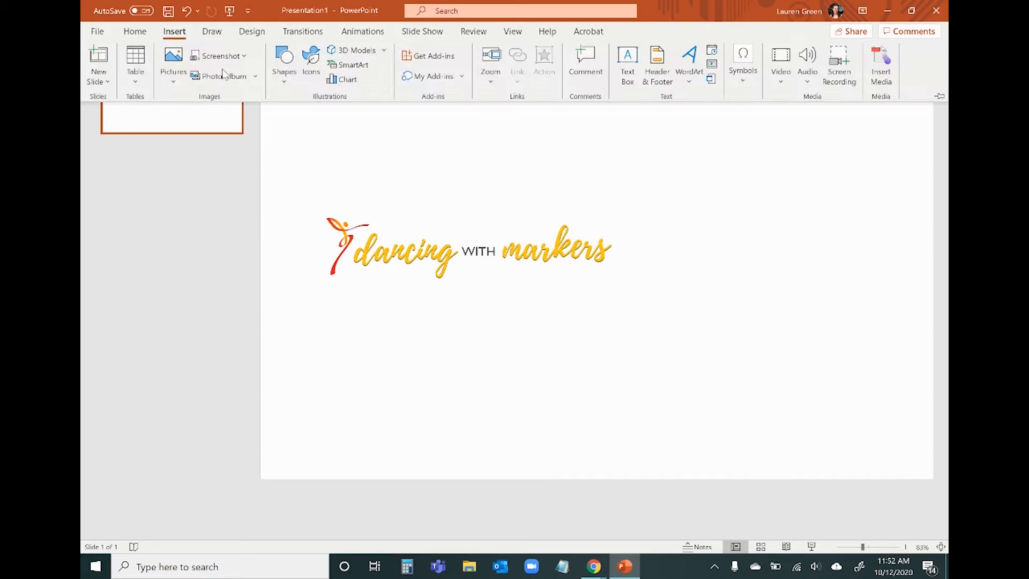
{"action": "left_click", "coordinate": [284, 60]}
{"action": "left_click", "coordinate": [308, 117]}
{"action": "left_click_drag", "start_coordinate": [357, 304], "coordinate": [551, 396]}
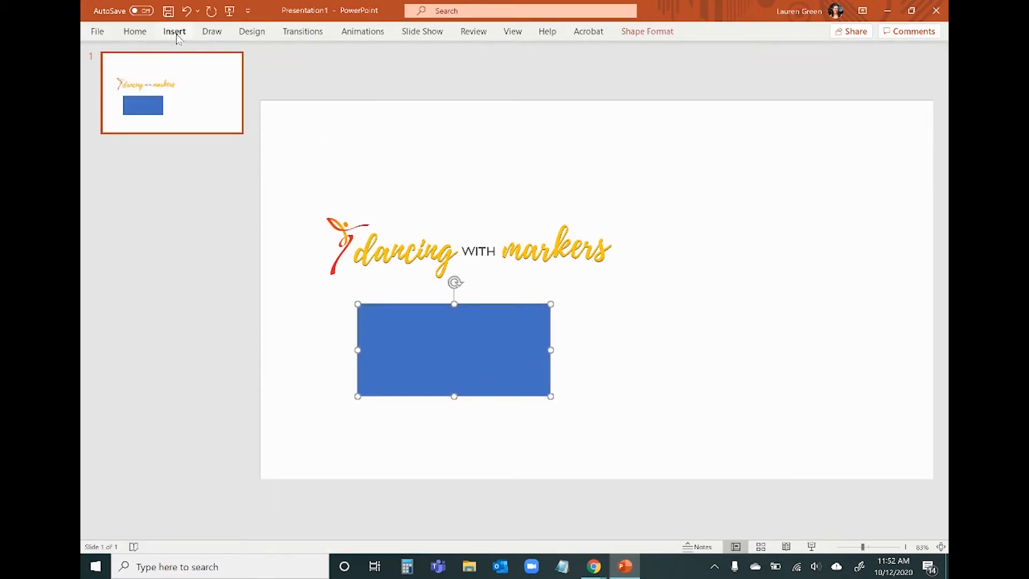
Step: Fill the rectangle with the golden yellow of the logo lettering, sampled with the Eyedropper
{"action": "right_click", "coordinate": [390, 369]}
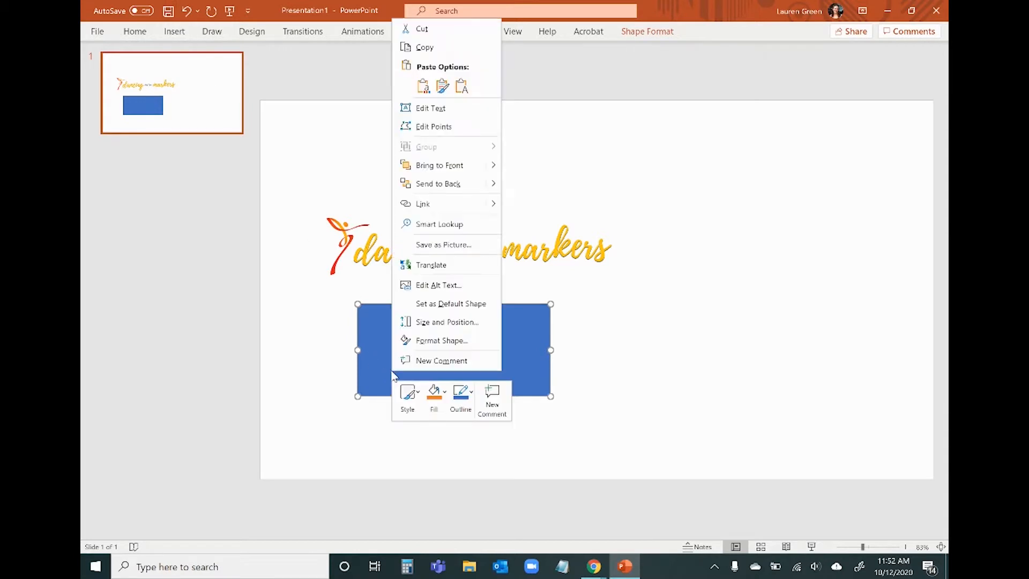
{"action": "left_click", "coordinate": [439, 411]}
{"action": "left_click", "coordinate": [456, 317]}
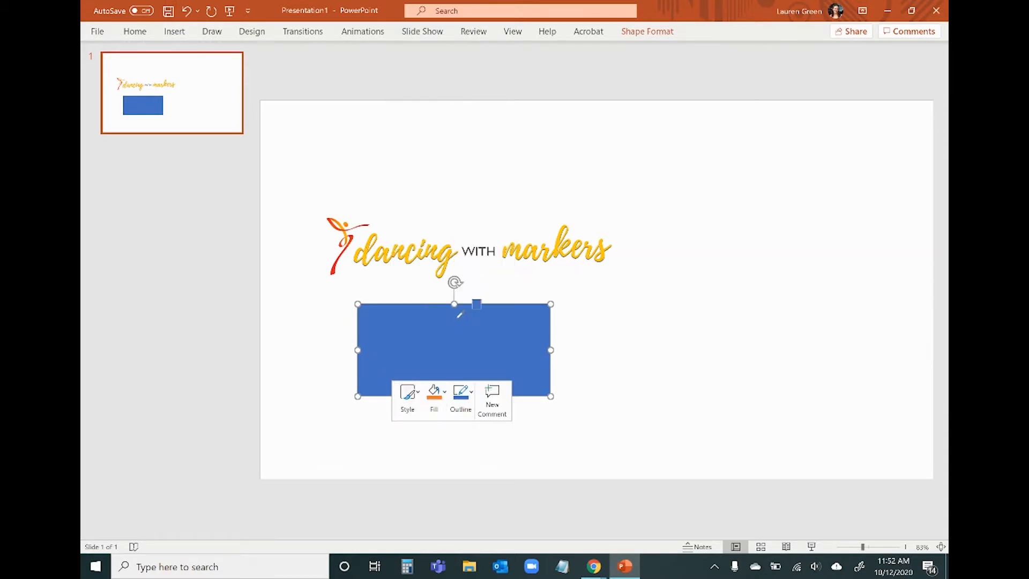
{"action": "left_click", "coordinate": [408, 250]}
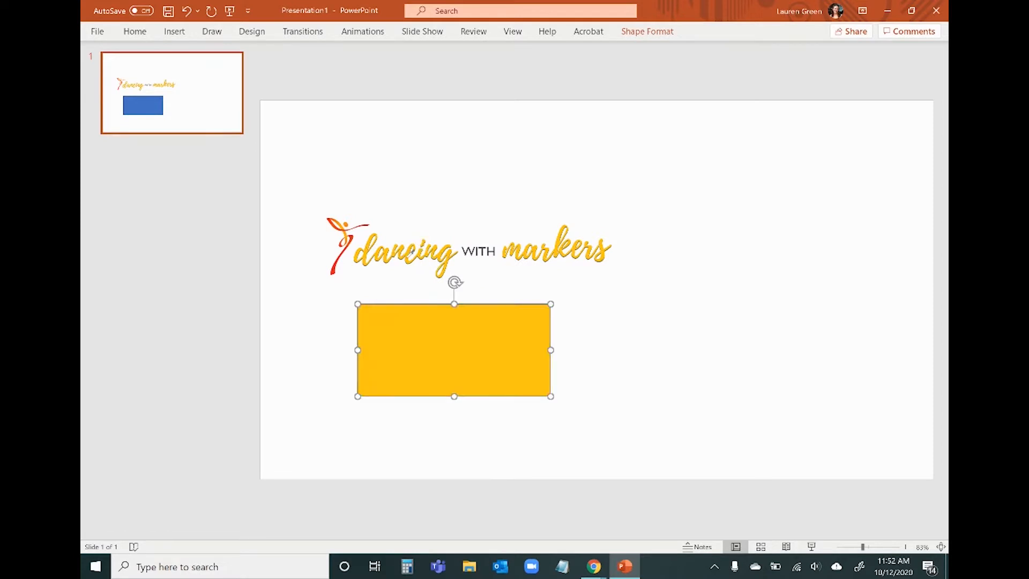
Step: Copy the hex code of the rectangle's yellow fill from its custom color settings and switch to the mural in Chrome
{"action": "right_click", "coordinate": [413, 356]}
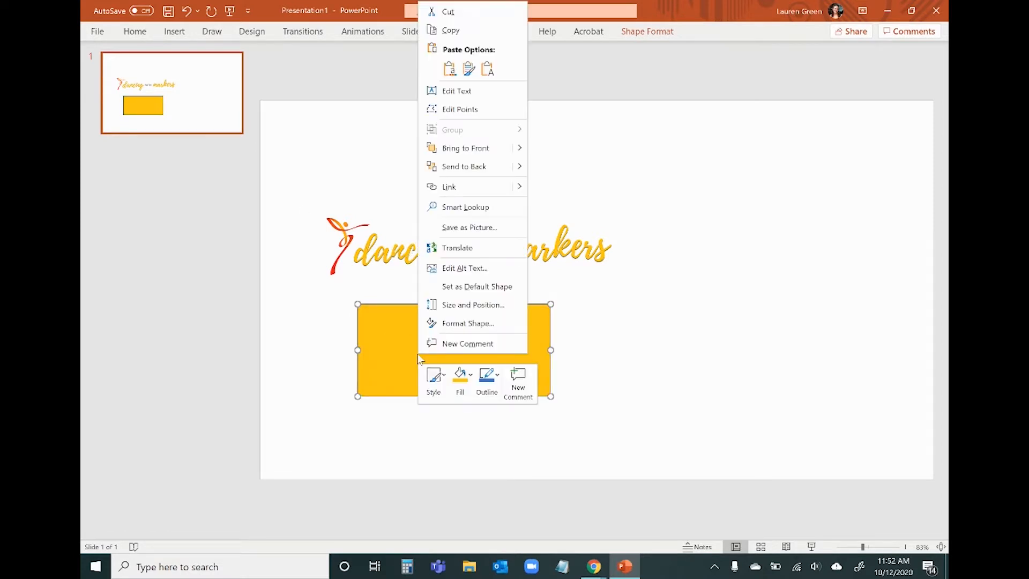
{"action": "left_click", "coordinate": [457, 390]}
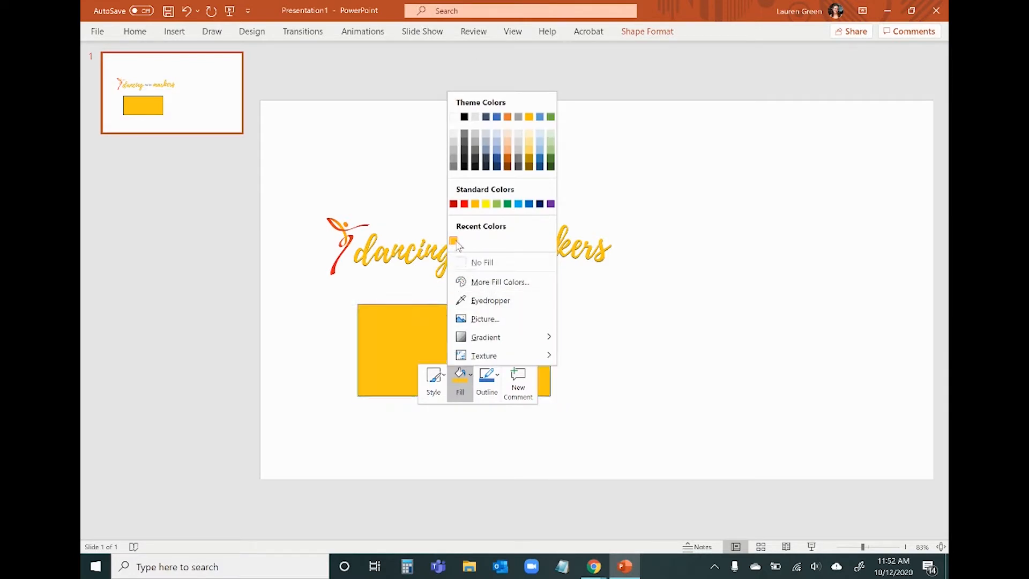
{"action": "left_click", "coordinate": [499, 283]}
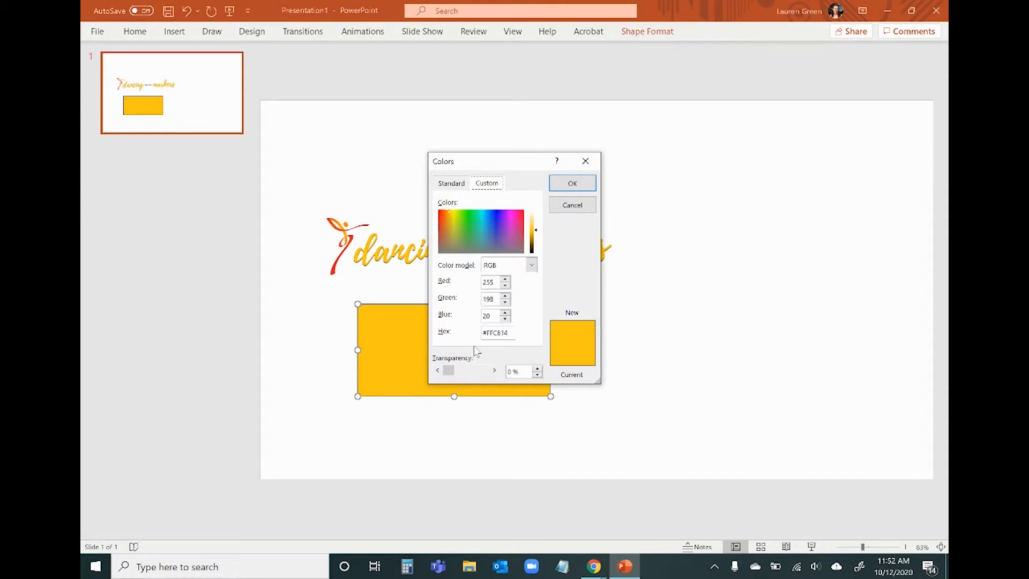
{"action": "double_click", "coordinate": [495, 336]}
{"action": "left_click", "coordinate": [595, 565]}
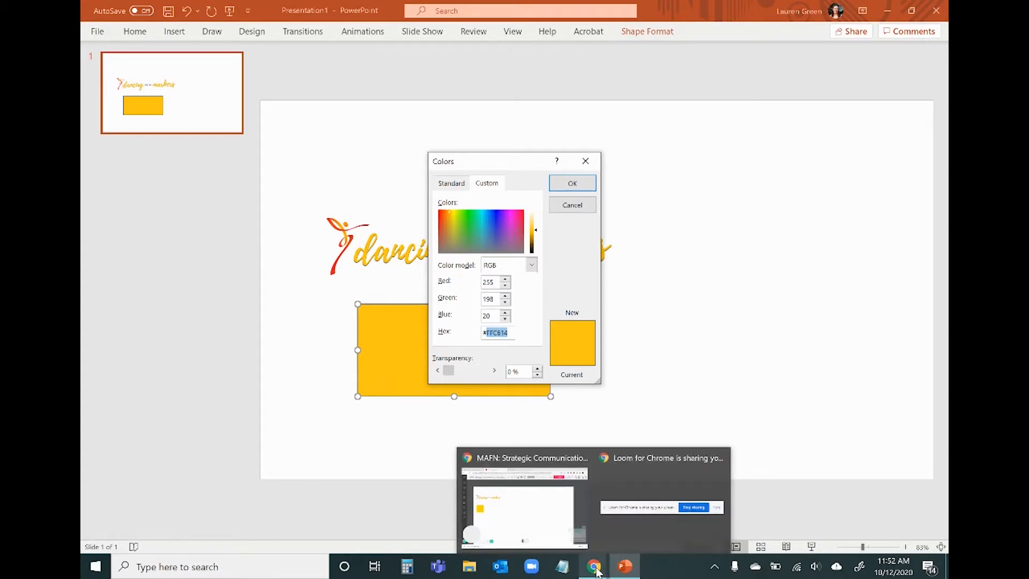
{"action": "left_click", "coordinate": [518, 516]}
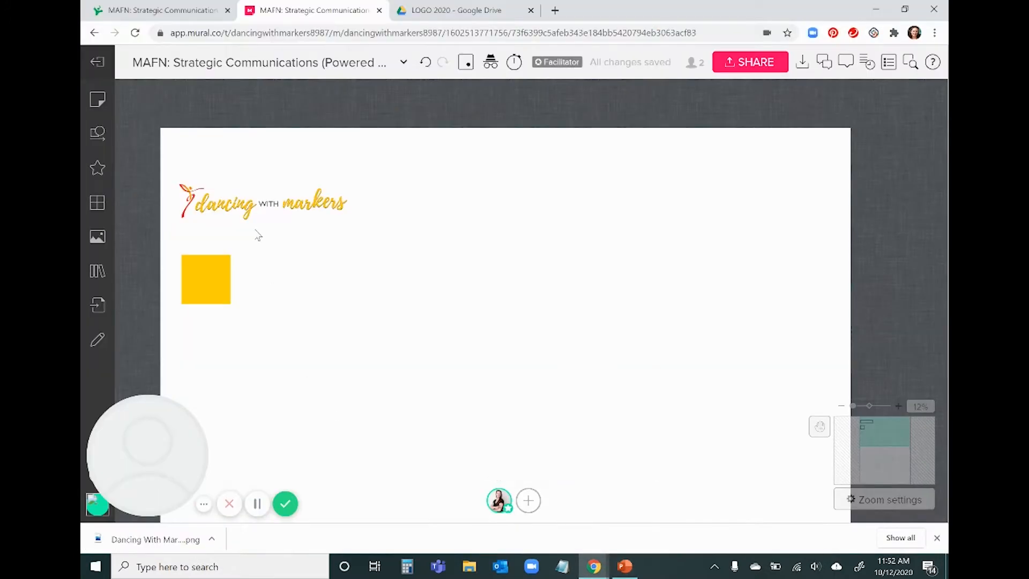
Step: Add a second sticky note and place it to the right of the yellow one, with their upper edges aligned
{"action": "left_click", "coordinate": [220, 277]}
{"action": "left_click", "coordinate": [270, 288]}
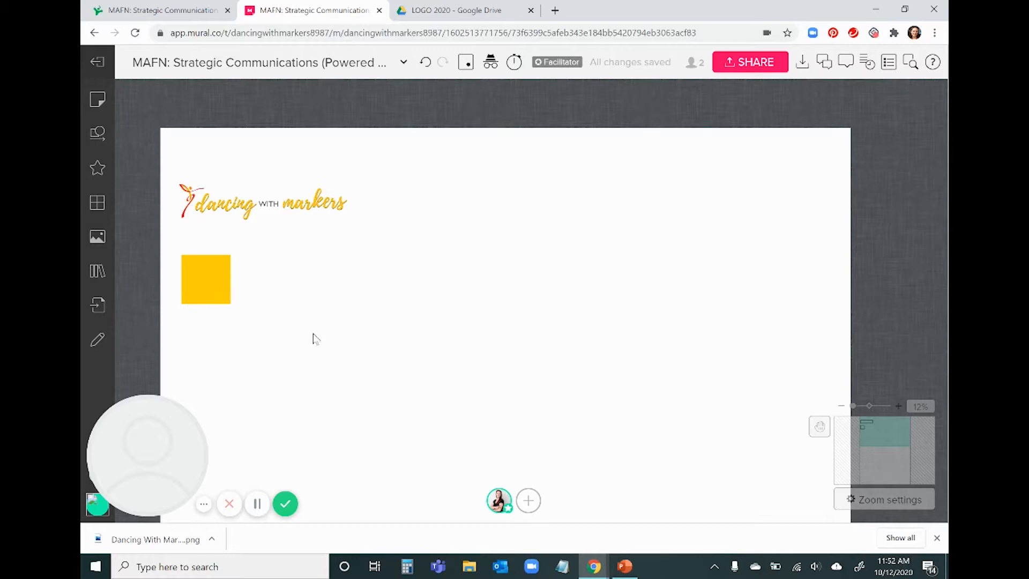
{"action": "double_click", "coordinate": [412, 342]}
{"action": "left_click_drag", "start_coordinate": [439, 362], "coordinate": [373, 278]}
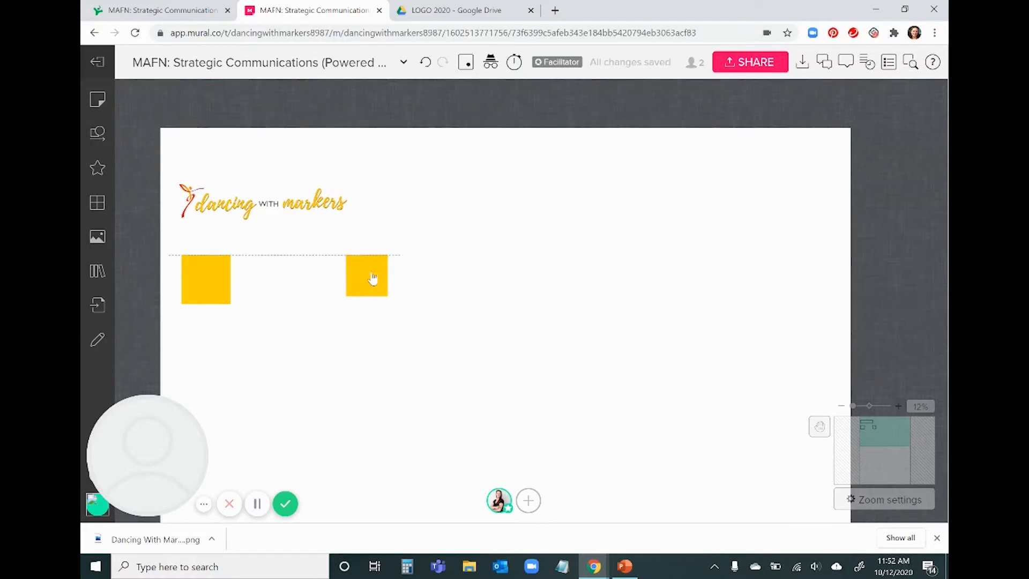
Step: Add #FFC614 to the mural's custom colors from the new sticky note's color palette
{"action": "left_click", "coordinate": [541, 228]}
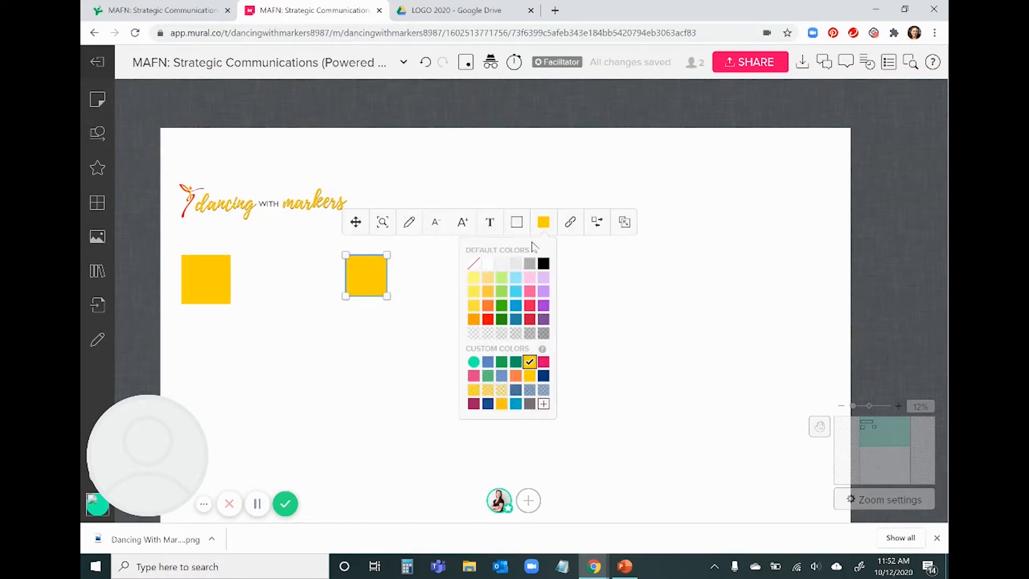
{"action": "left_click", "coordinate": [544, 405]}
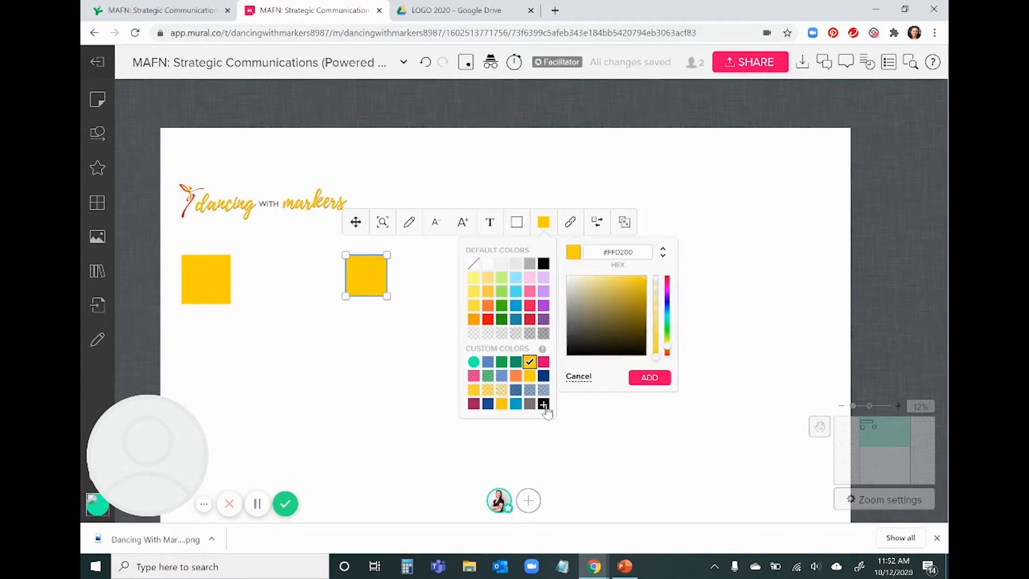
{"action": "type", "text": "#FFC614"}
{"action": "left_click", "coordinate": [661, 378]}
{"action": "left_click", "coordinate": [658, 426]}
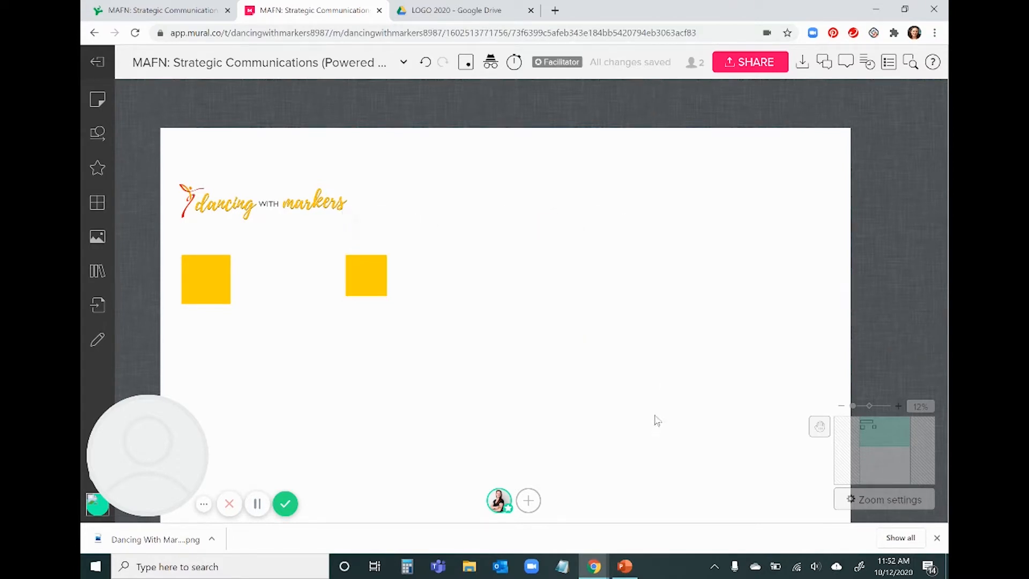
Step: Return to PowerPoint, dismiss the color settings, and fill the rectangle with the red sampled from the logo's dancer using the Eyedropper
{"action": "left_click", "coordinate": [631, 572]}
{"action": "left_click", "coordinate": [574, 205]}
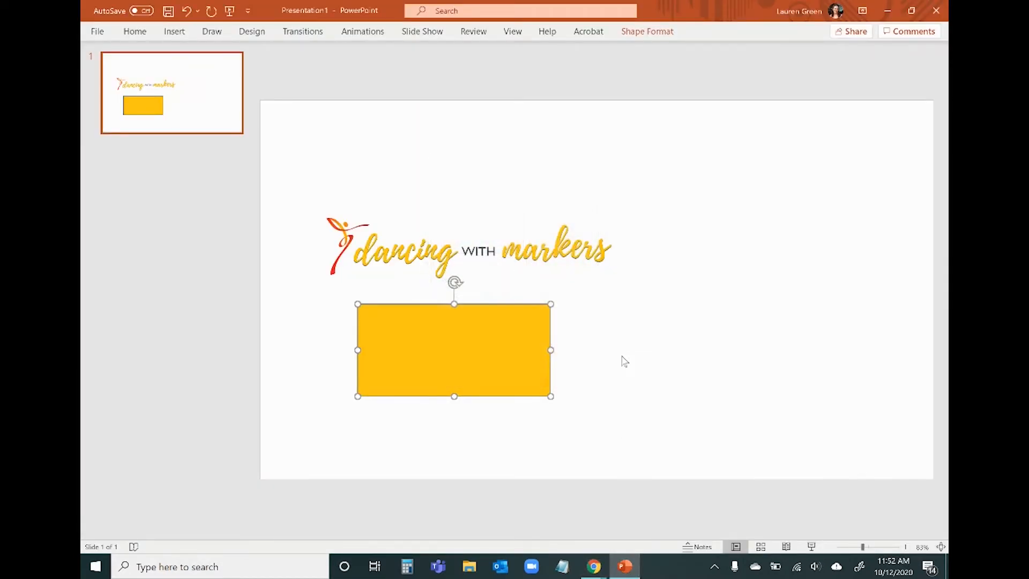
{"action": "right_click", "coordinate": [407, 327]}
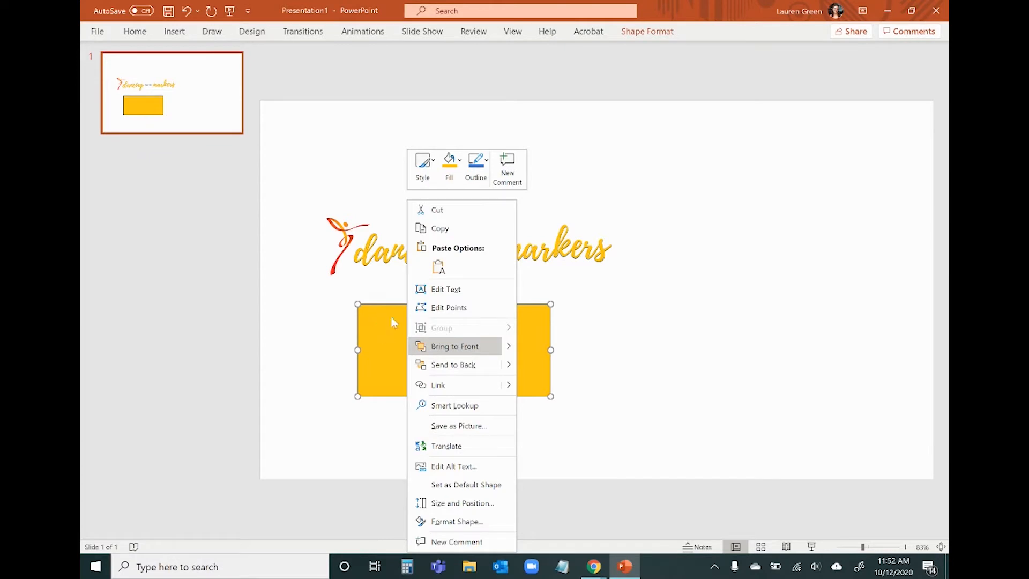
{"action": "left_click", "coordinate": [449, 163]}
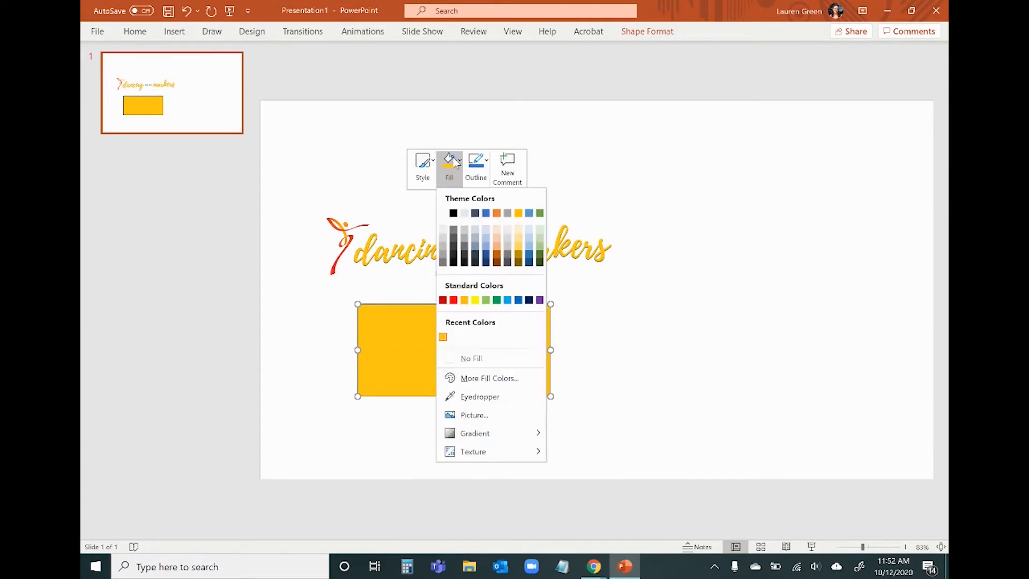
{"action": "left_click", "coordinate": [475, 397]}
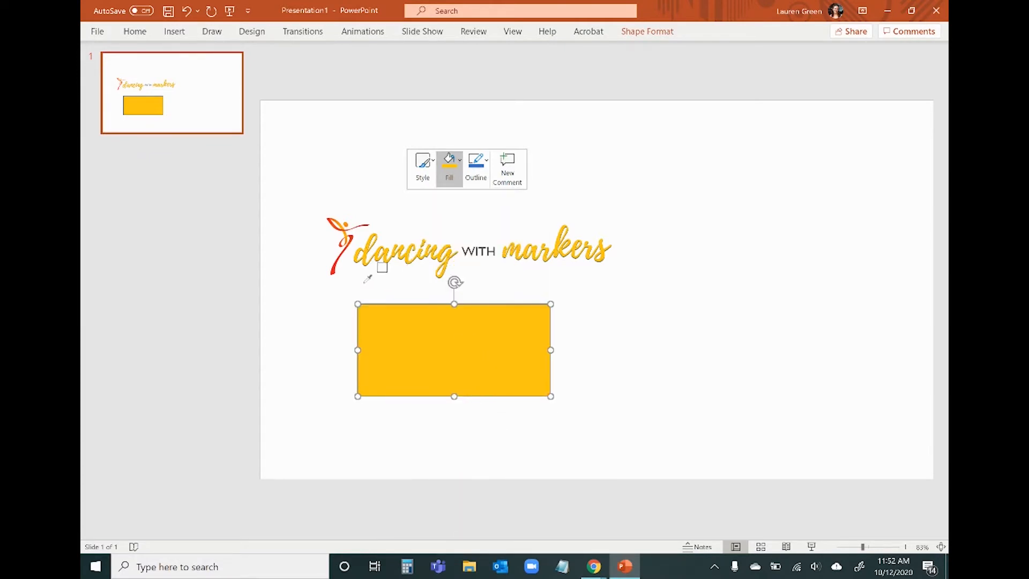
{"action": "left_click", "coordinate": [337, 266]}
Step: Copy the hex code of the rectangle's red fill from its custom color settings and switch back to the mural in Chrome
{"action": "right_click", "coordinate": [418, 334]}
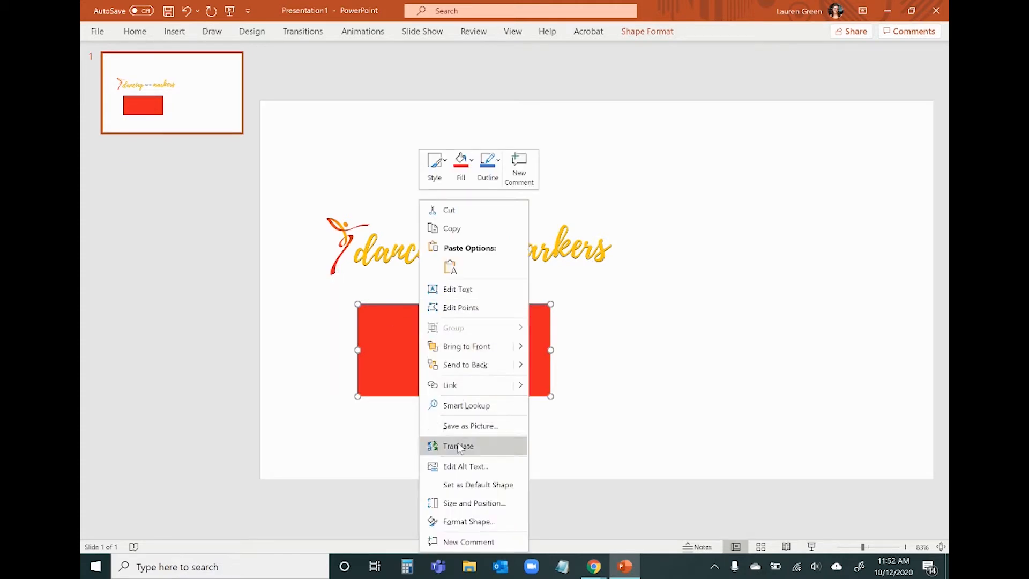
{"action": "left_click", "coordinate": [468, 182]}
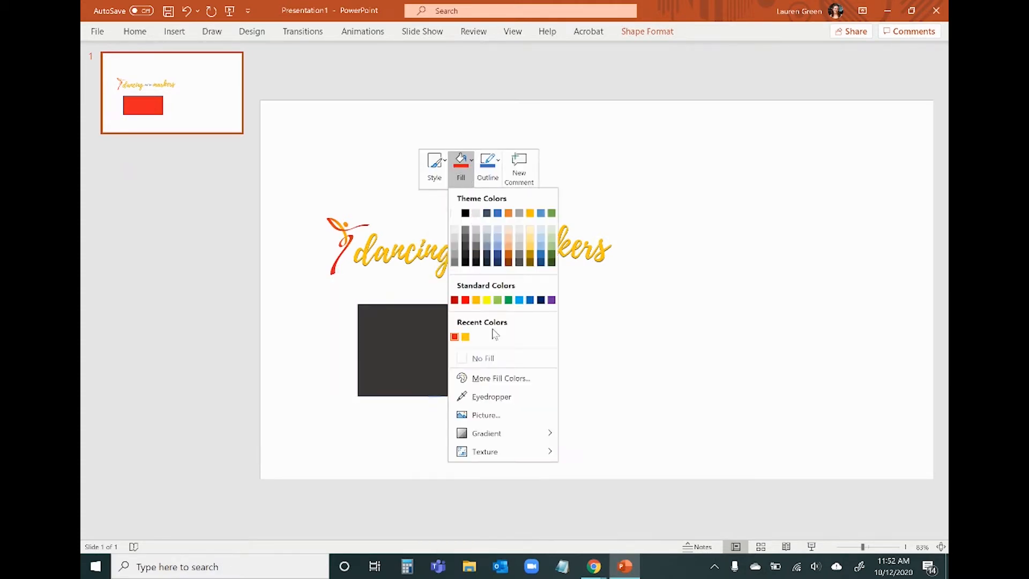
{"action": "left_click", "coordinate": [488, 383]}
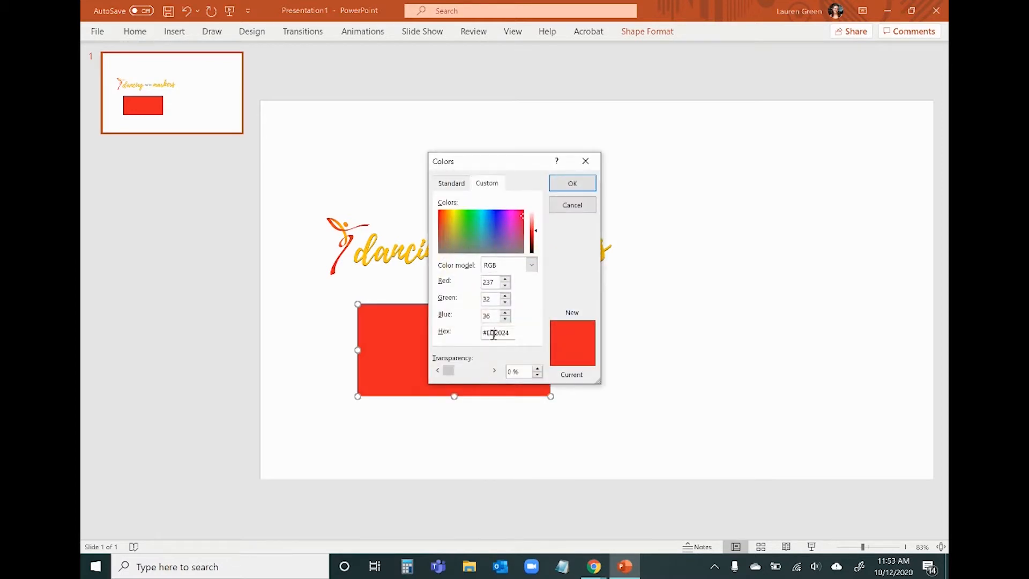
{"action": "left_click", "coordinate": [572, 183]}
{"action": "mouse_move", "coordinate": [594, 566]}
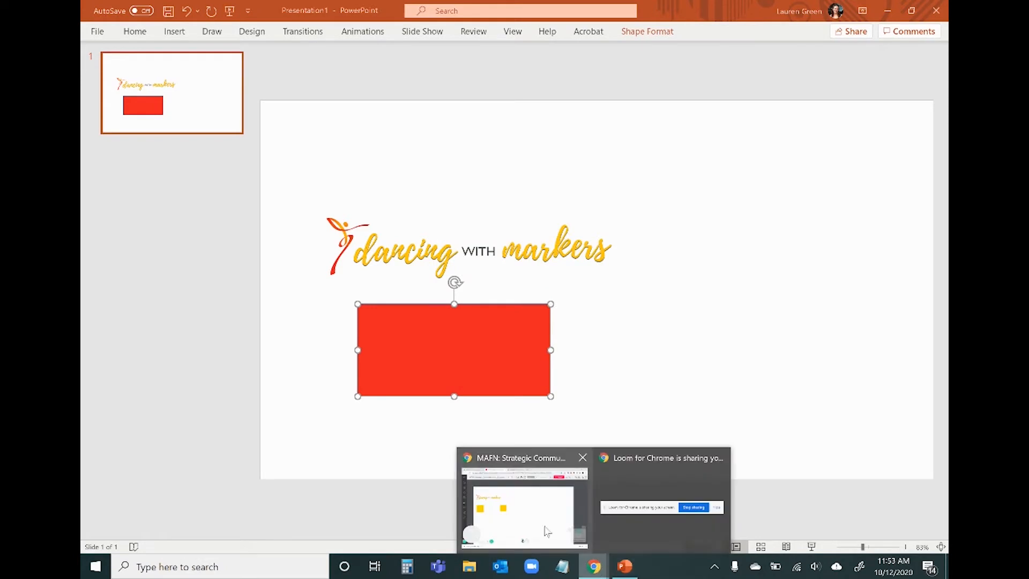
{"action": "left_click", "coordinate": [532, 513]}
Step: Add the copied red #ED2024 as a custom color and apply it to the second sticky note
{"action": "left_click", "coordinate": [374, 291]}
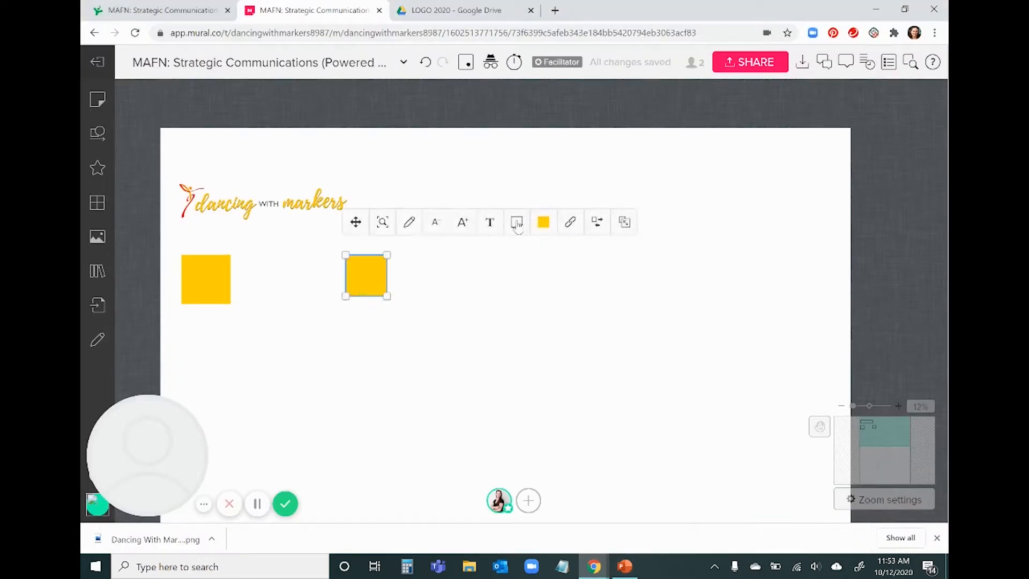
{"action": "left_click", "coordinate": [543, 223]}
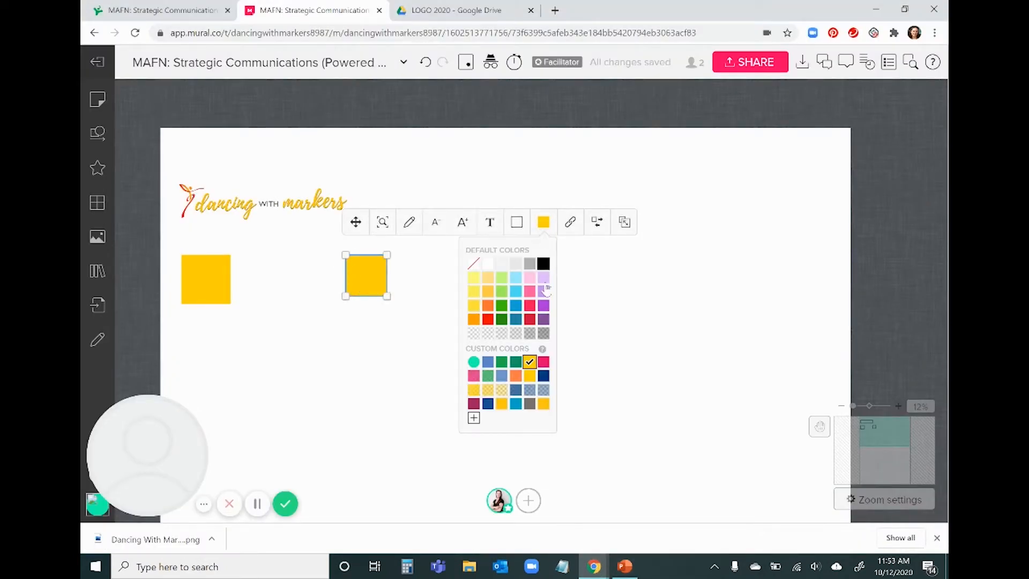
{"action": "left_click", "coordinate": [473, 419]}
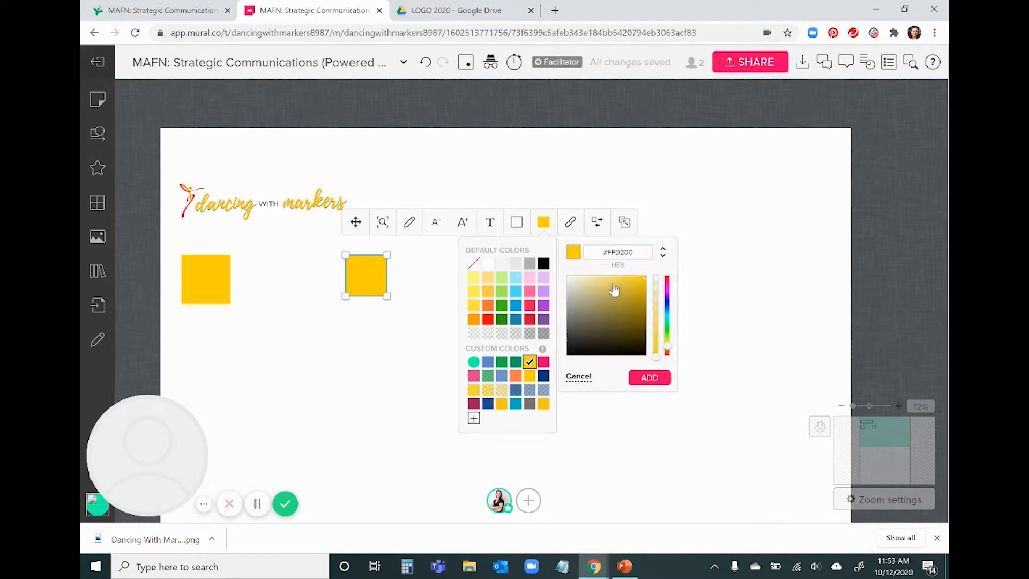
{"action": "key", "text": "ctrl+v"}
{"action": "left_click", "coordinate": [664, 381]}
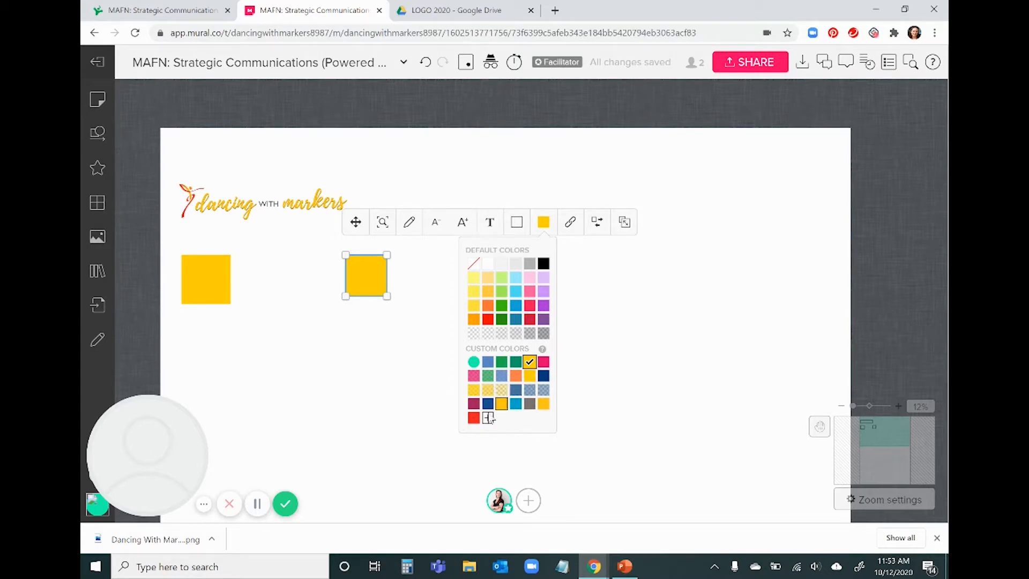
{"action": "left_click", "coordinate": [473, 417]}
Step: Move the red sticky note to the mural's upper-right corner, and place the yellow one beneath it, slightly reduced in size
{"action": "left_click_drag", "start_coordinate": [375, 292], "coordinate": [822, 183]}
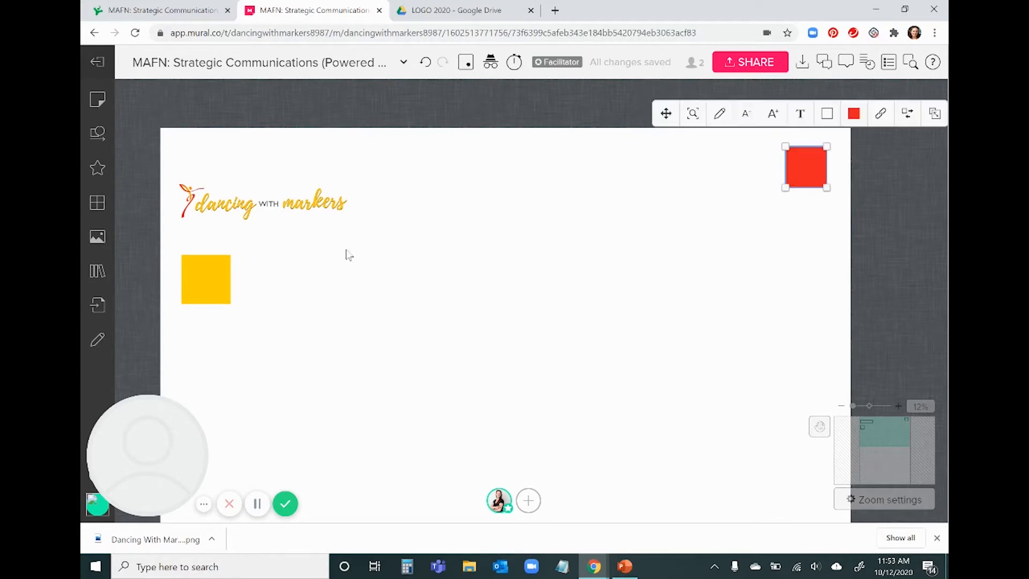
{"action": "left_click", "coordinate": [227, 283]}
{"action": "left_click_drag", "start_coordinate": [231, 301], "coordinate": [826, 244]}
{"action": "left_click_drag", "start_coordinate": [811, 230], "coordinate": [828, 243]}
{"action": "left_click", "coordinate": [636, 234]}
{"action": "left_click", "coordinate": [827, 234]}
{"action": "left_click", "coordinate": [545, 253]}
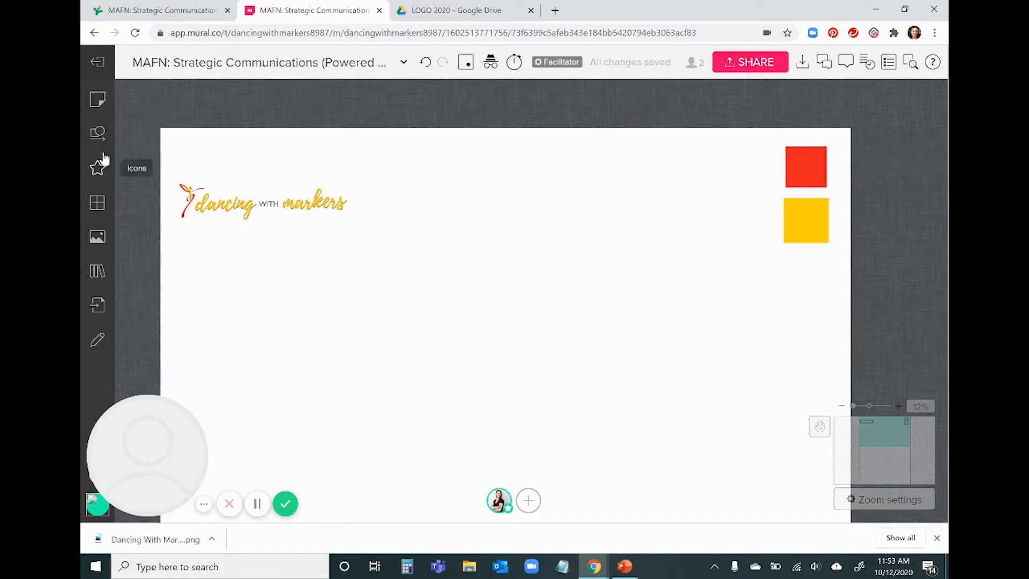
Step: Add a title text element, increase its font size considerably, and place it directly above the logo
{"action": "left_click", "coordinate": [97, 102]}
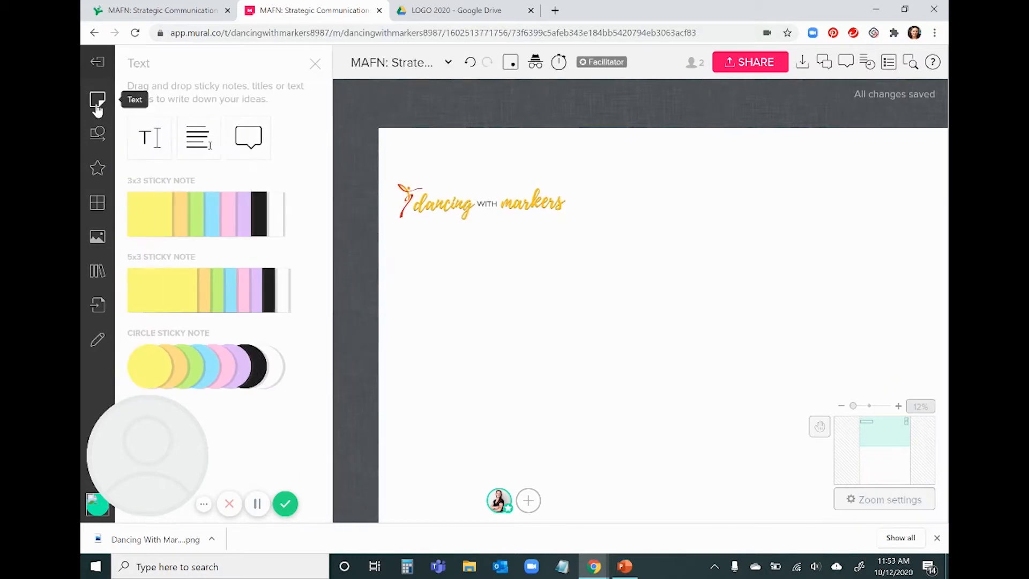
{"action": "left_click_drag", "start_coordinate": [152, 145], "coordinate": [592, 321]}
{"action": "left_click", "coordinate": [719, 271]}
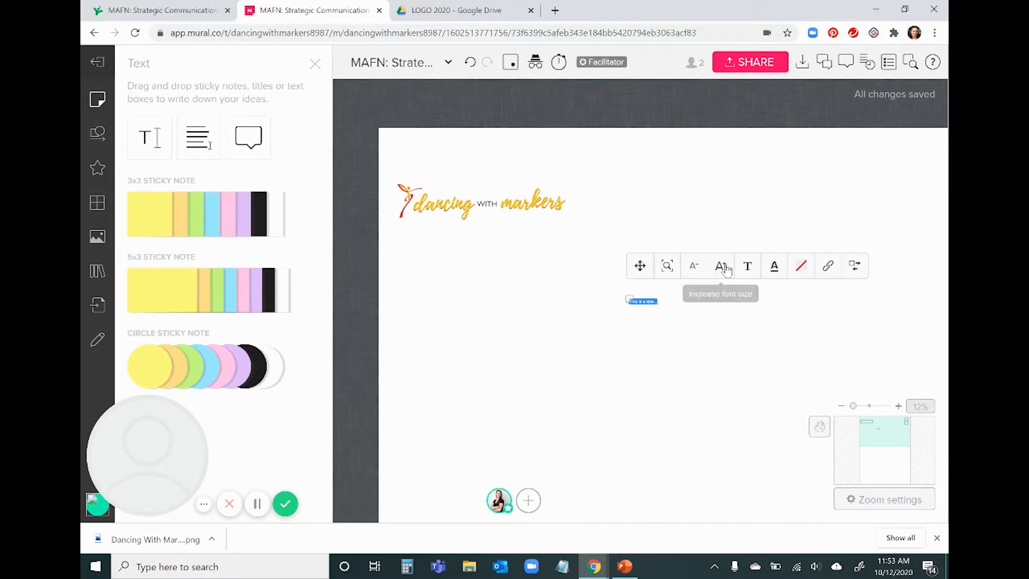
{"action": "left_click", "coordinate": [719, 271]}
{"action": "left_click", "coordinate": [719, 272]}
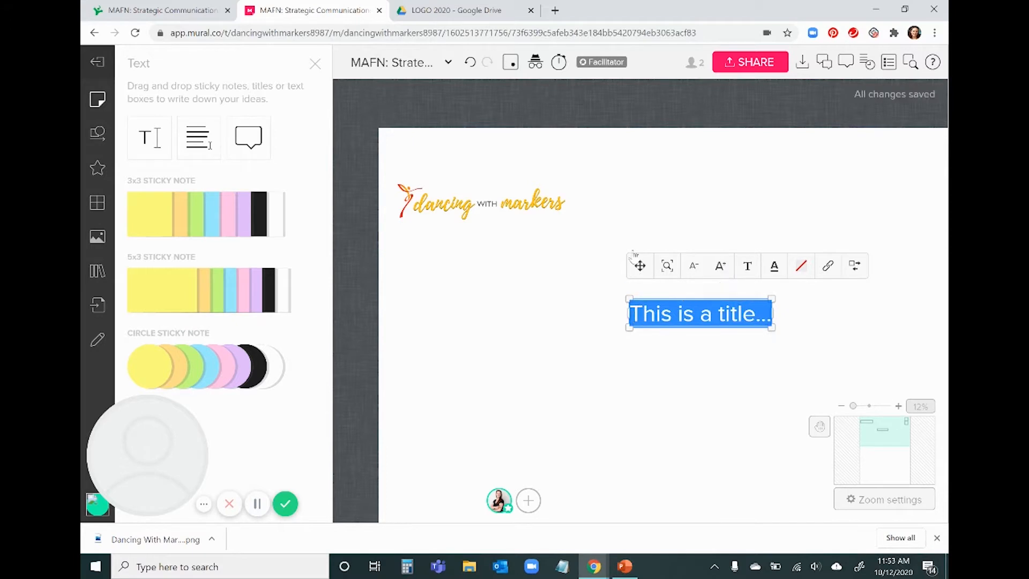
{"action": "left_click_drag", "start_coordinate": [639, 264], "coordinate": [409, 110]}
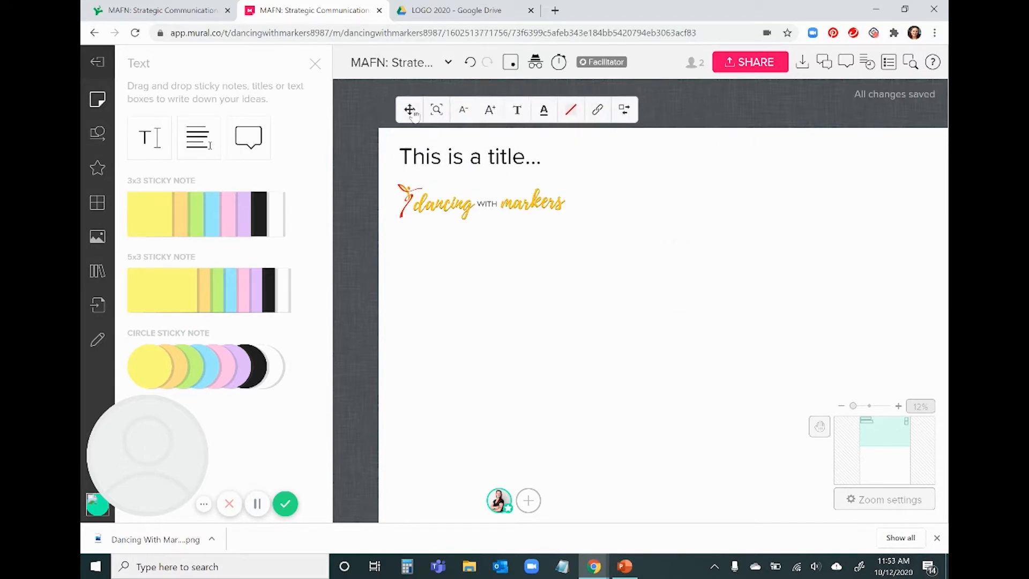
Step: Replace the placeholder title above the logo with "MAFN: Strategic Communications (Powered by Mural)"
{"action": "double_click", "coordinate": [479, 158]}
{"action": "type", "text": "MAGN"}
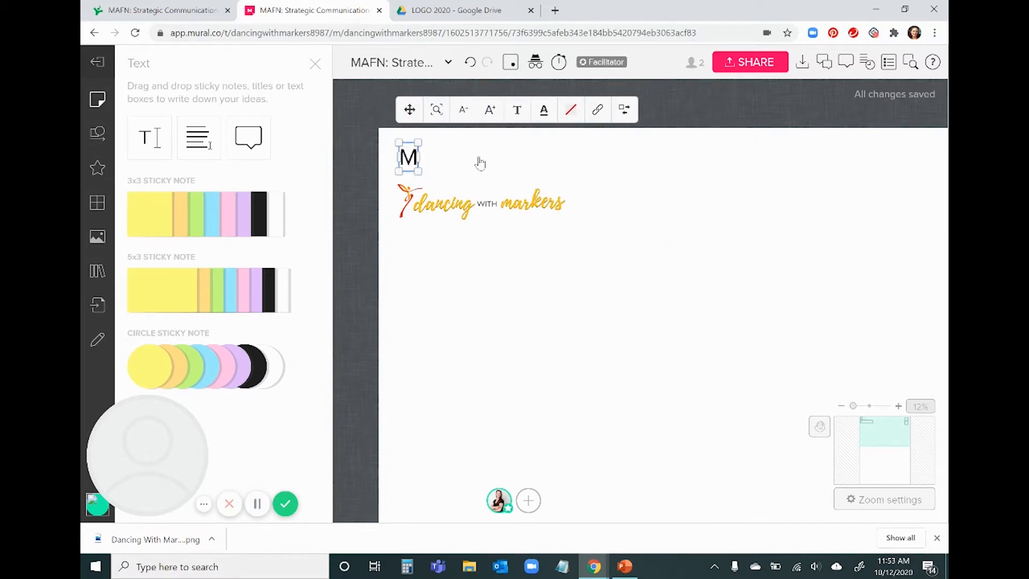
{"action": "key", "text": "BackSpace"}
{"action": "key", "text": "BackSpace"}
{"action": "type", "text": "FN"}
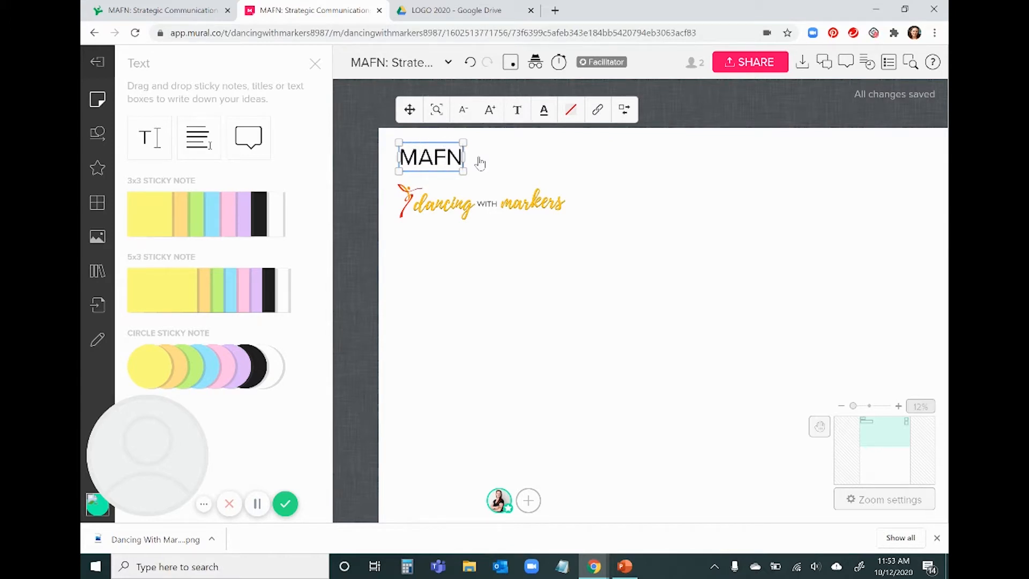
{"action": "type", "text": ": Strategi"}
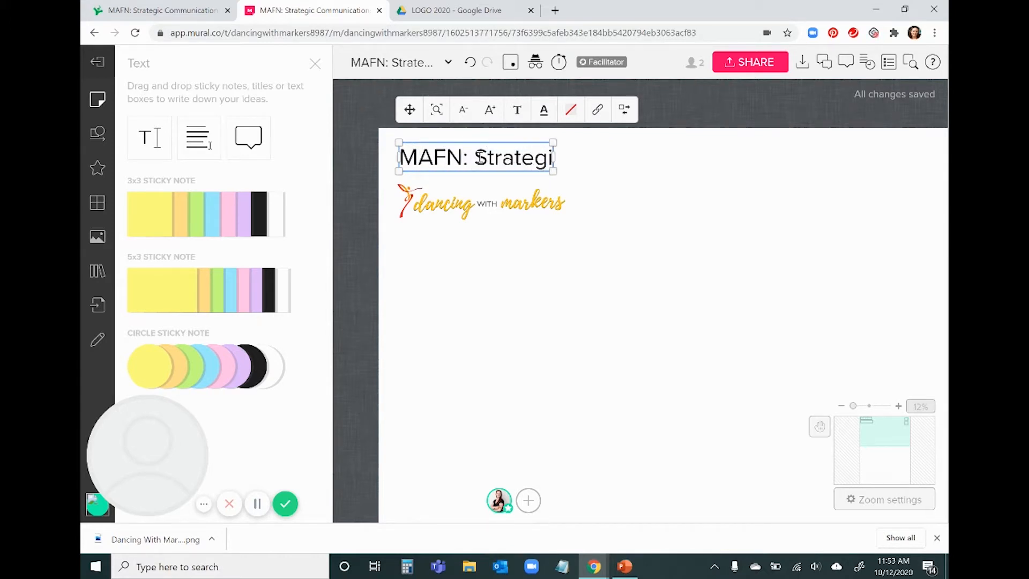
{"action": "type", "text": "c Communic"}
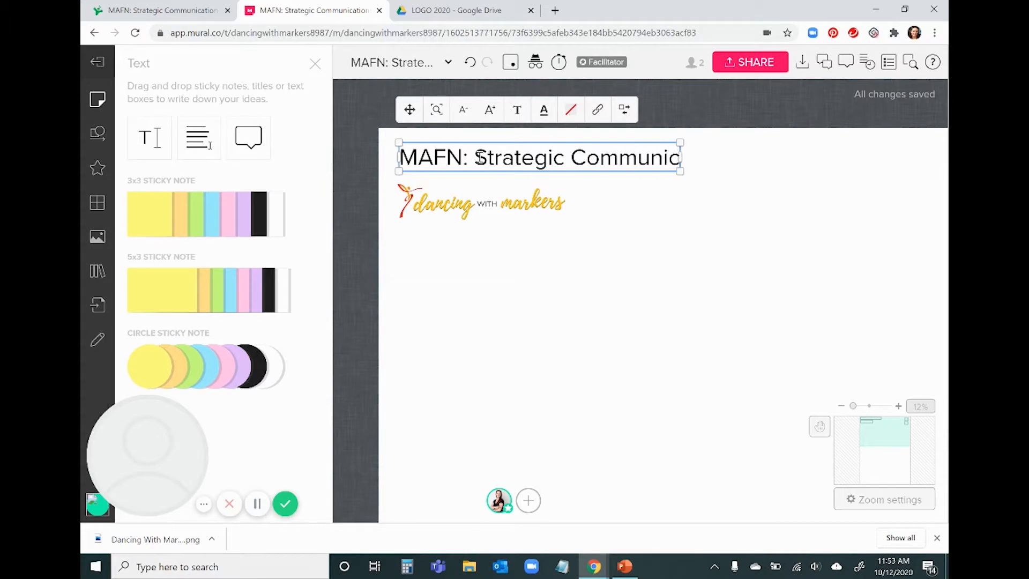
{"action": "type", "text": "ations (Powere"}
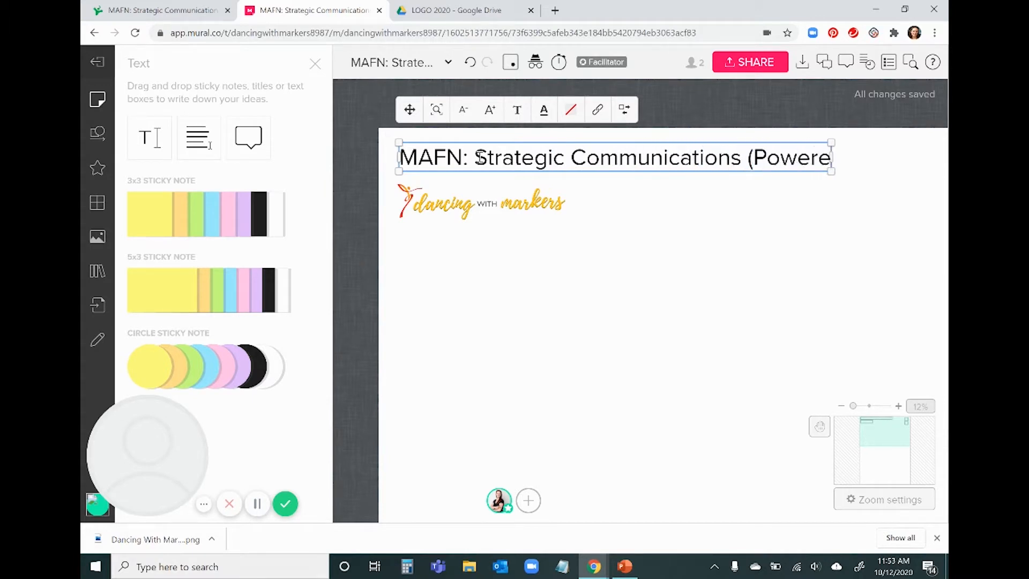
{"action": "type", "text": "d by Mural"}
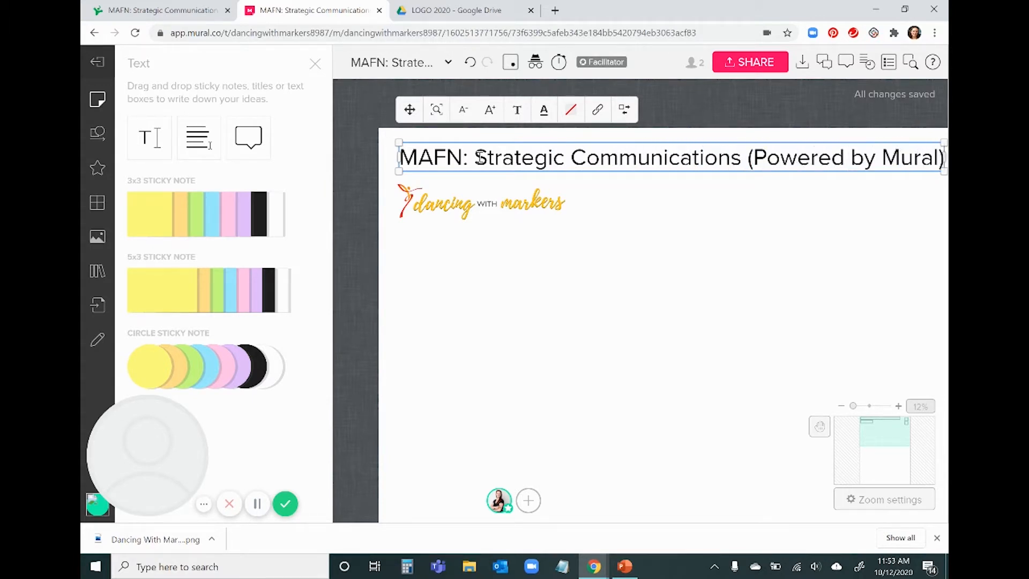
Step: Change the title's font to Marker Felt and close the text options
{"action": "scroll", "coordinate": [655, 337], "scroll_direction": "down", "scroll_amount": 3}
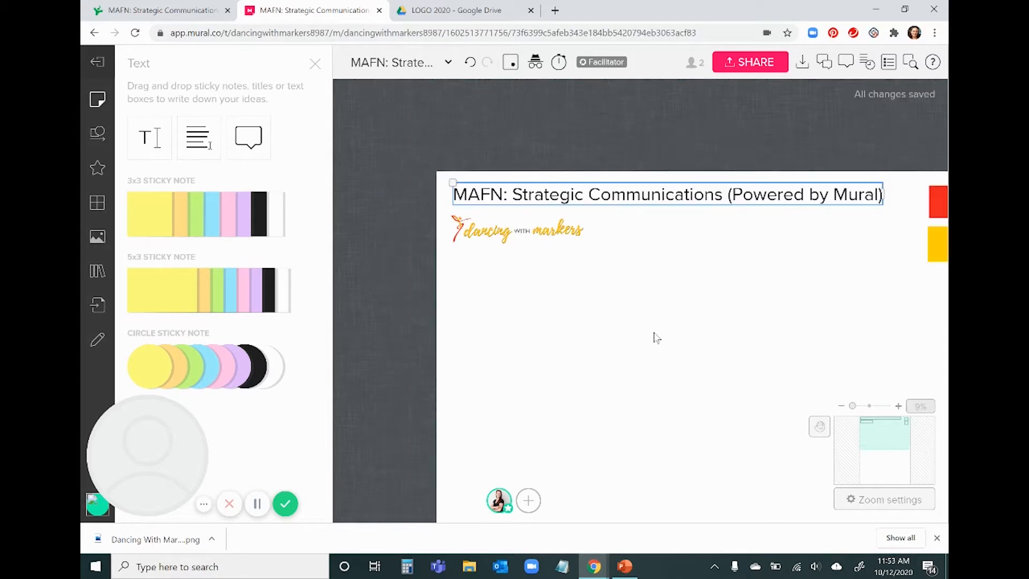
{"action": "left_click", "coordinate": [423, 196]}
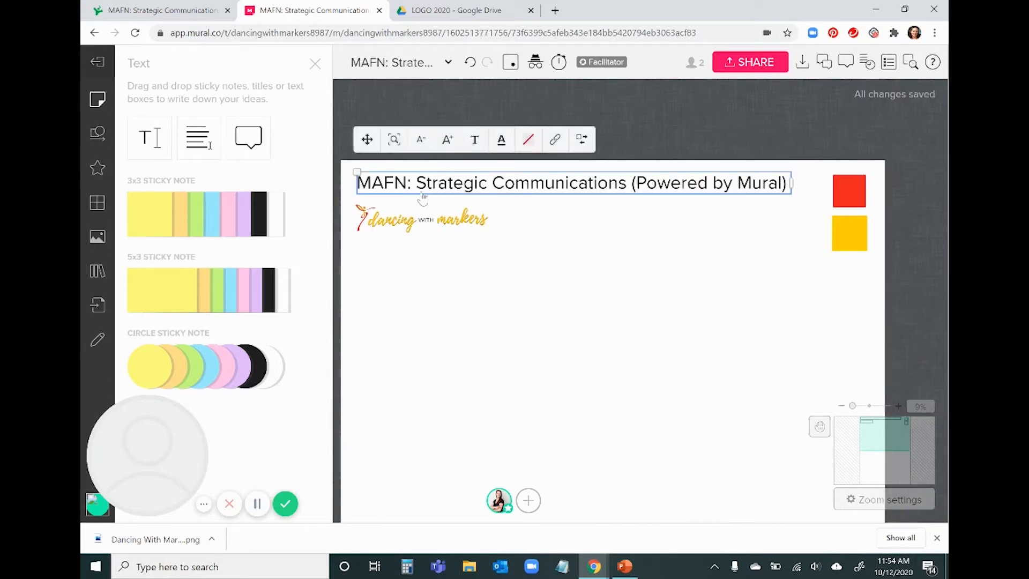
{"action": "left_click", "coordinate": [475, 145]}
{"action": "left_click", "coordinate": [489, 171]}
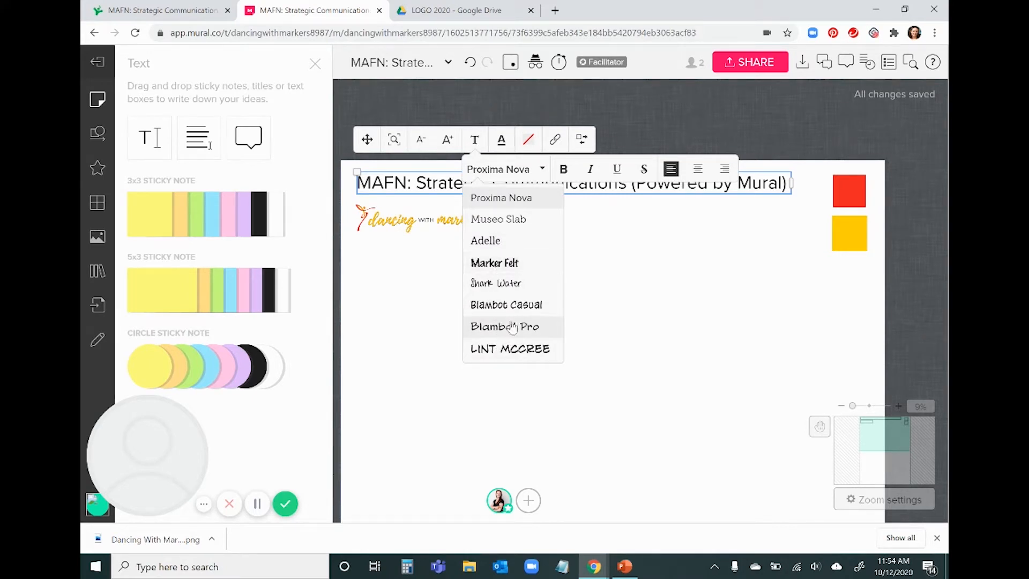
{"action": "left_click", "coordinate": [497, 263]}
{"action": "left_click", "coordinate": [468, 295]}
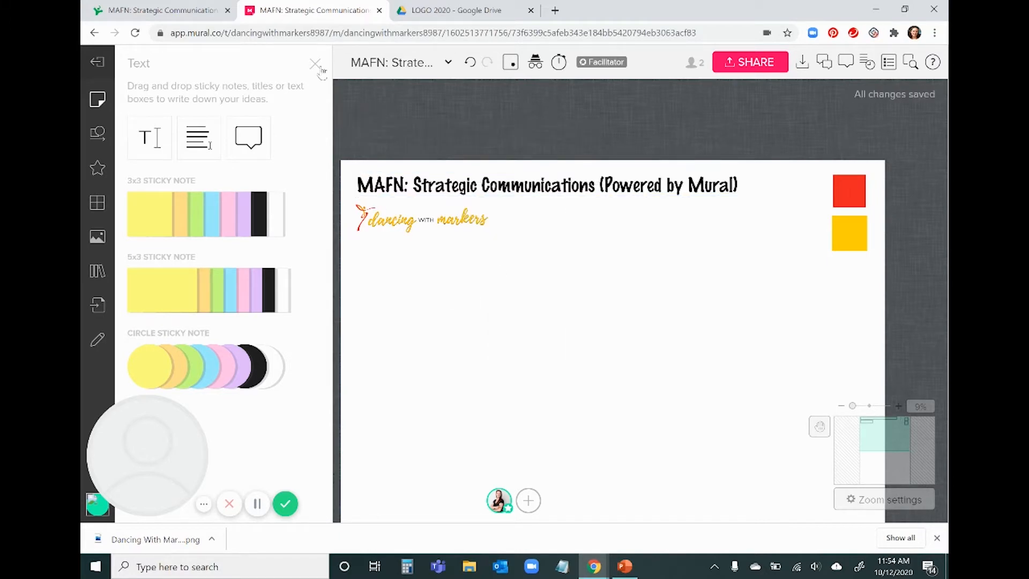
{"action": "left_click", "coordinate": [294, 237]}
{"action": "left_click", "coordinate": [376, 284]}
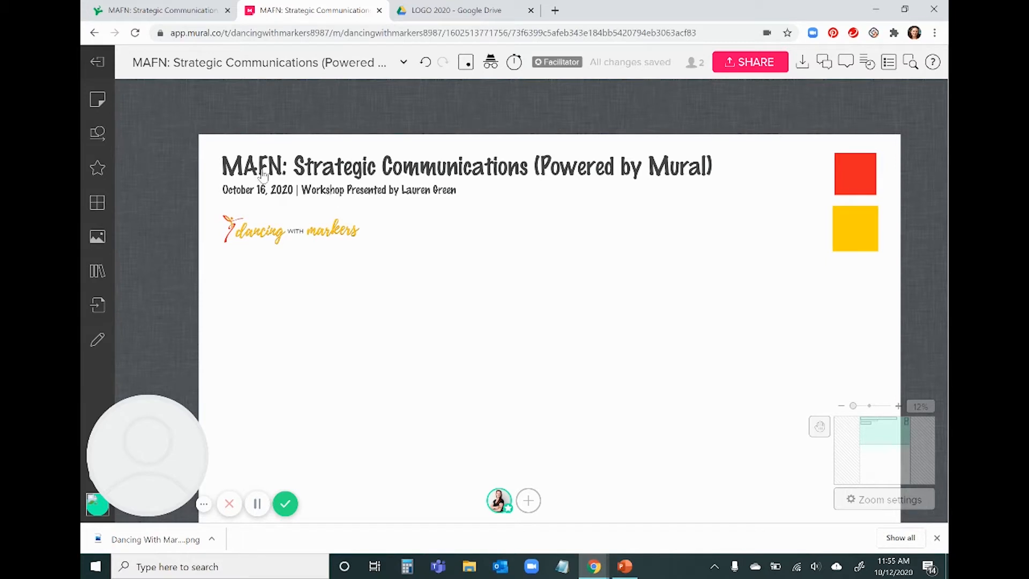
Step: Add a square shape to the empty area below the title and logo
{"action": "left_click", "coordinate": [873, 241]}
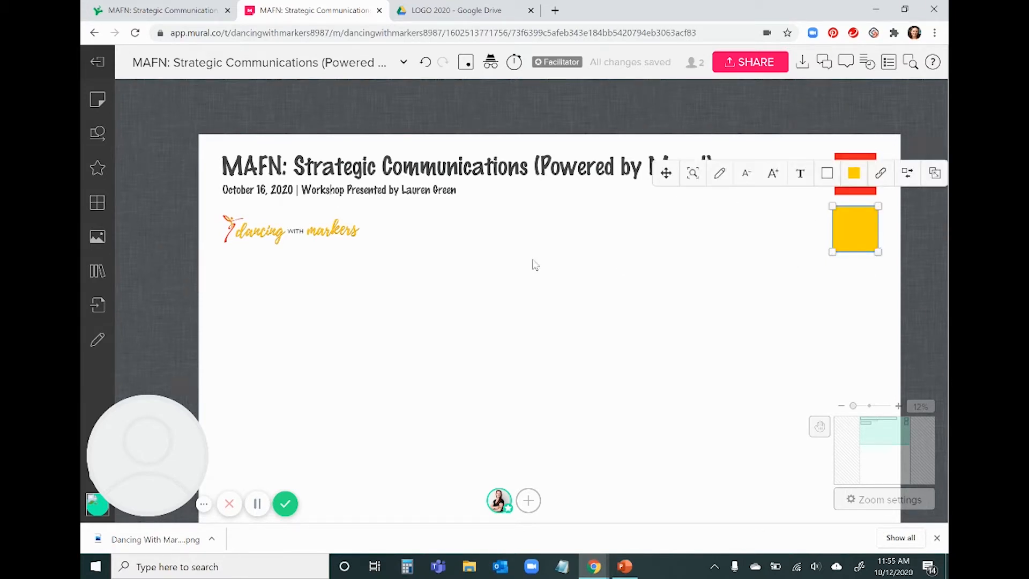
{"action": "left_click", "coordinate": [97, 132]}
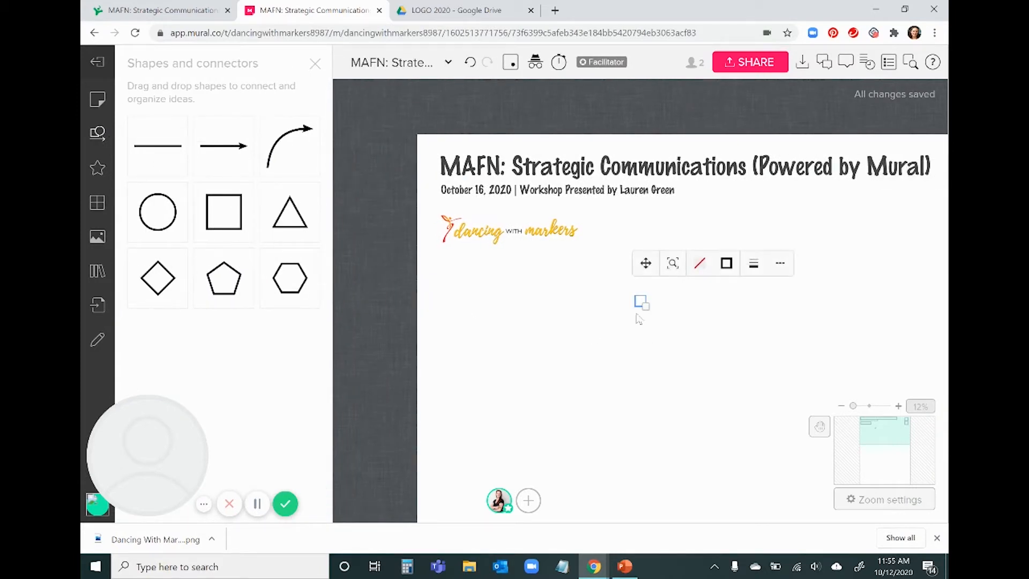
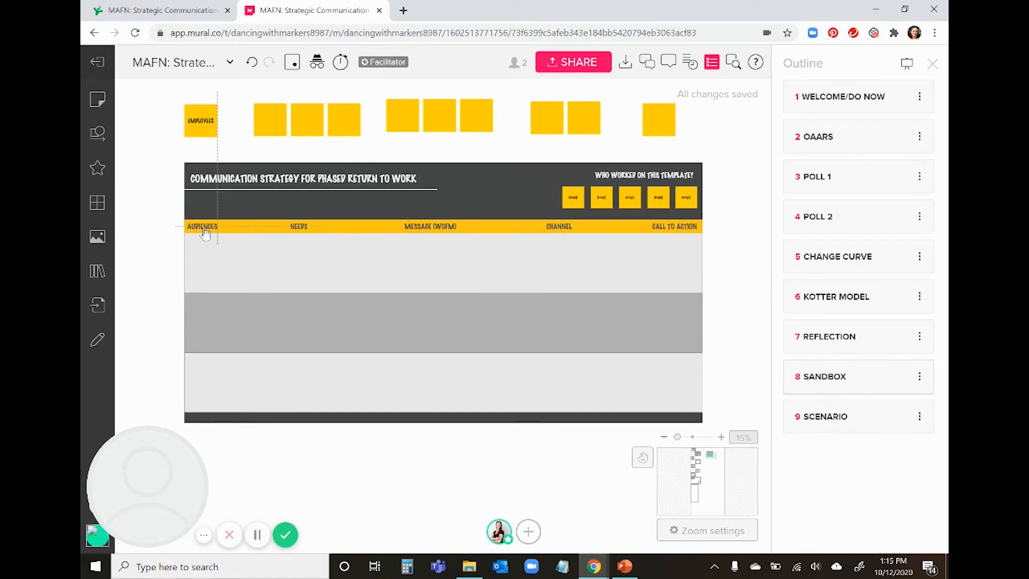
Step: Realign the template headings by shifting AUDIENCES and CHANNEL slightly right and CALL TO ACTION slightly left within the yellow bar
{"action": "left_click", "coordinate": [211, 230]}
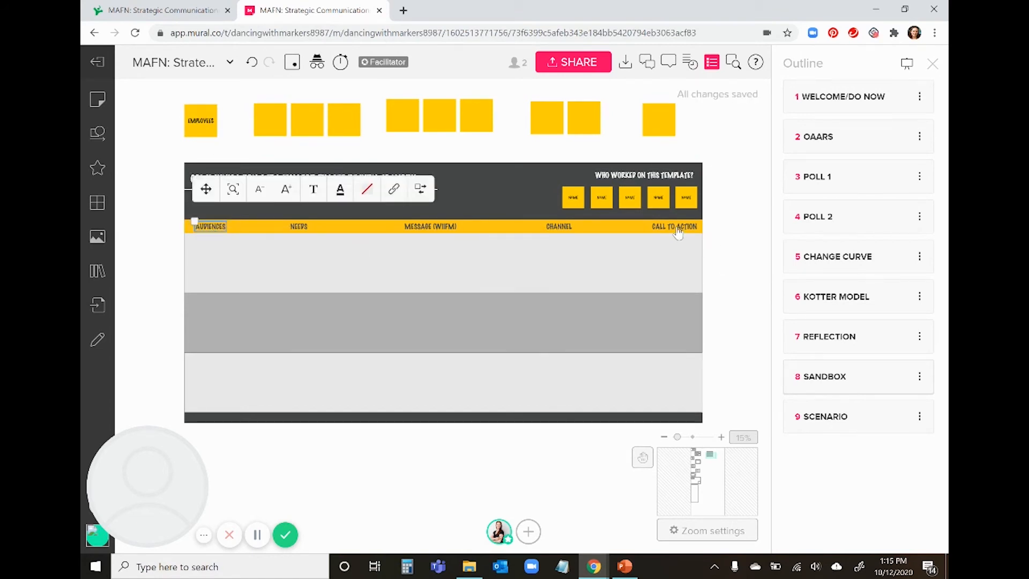
{"action": "left_click_drag", "start_coordinate": [678, 236], "coordinate": [669, 231]}
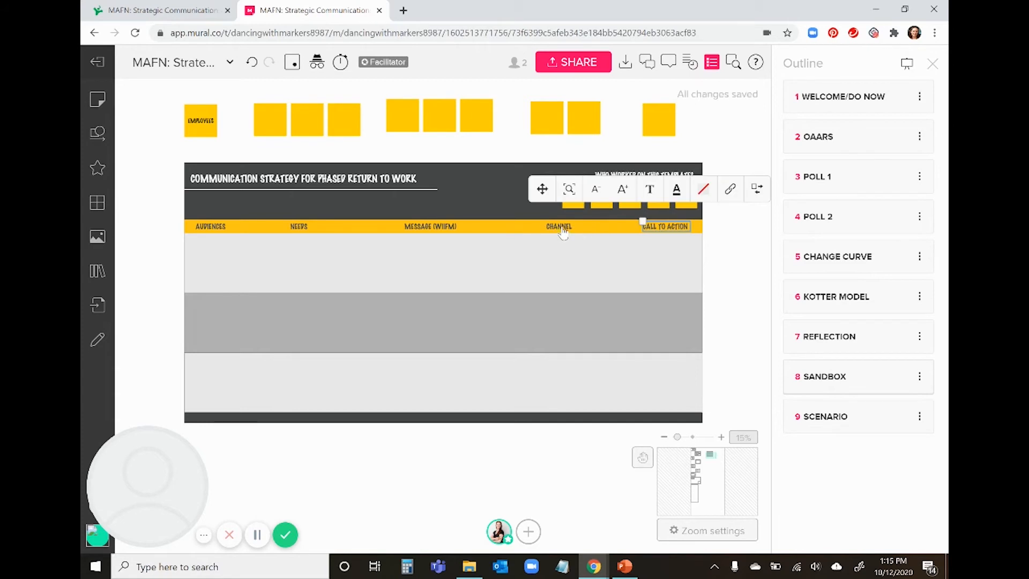
{"action": "left_click_drag", "start_coordinate": [562, 231], "coordinate": [569, 232]}
{"action": "left_click", "coordinate": [648, 321]}
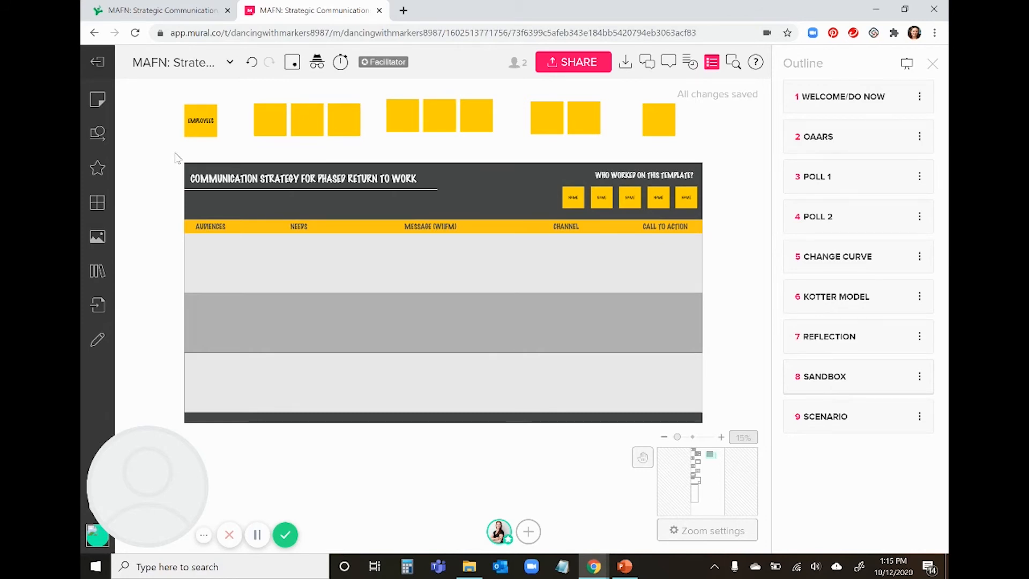
Step: Group all elements of the communication strategy template and move the group up behind the three rows of yellow sticky notes
{"action": "left_click_drag", "start_coordinate": [176, 157], "coordinate": [719, 437]}
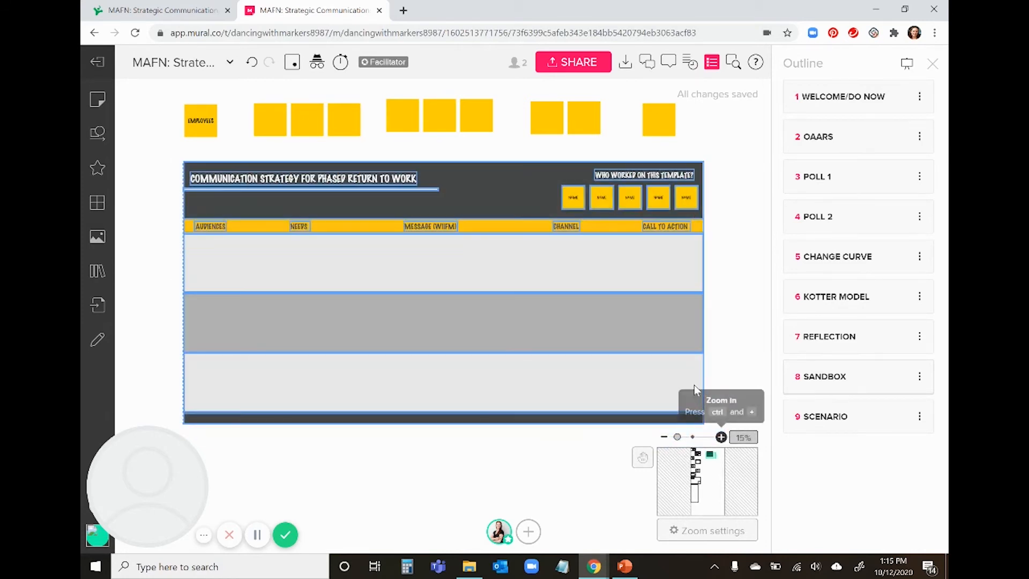
{"action": "left_click_drag", "start_coordinate": [694, 385], "coordinate": [693, 385]}
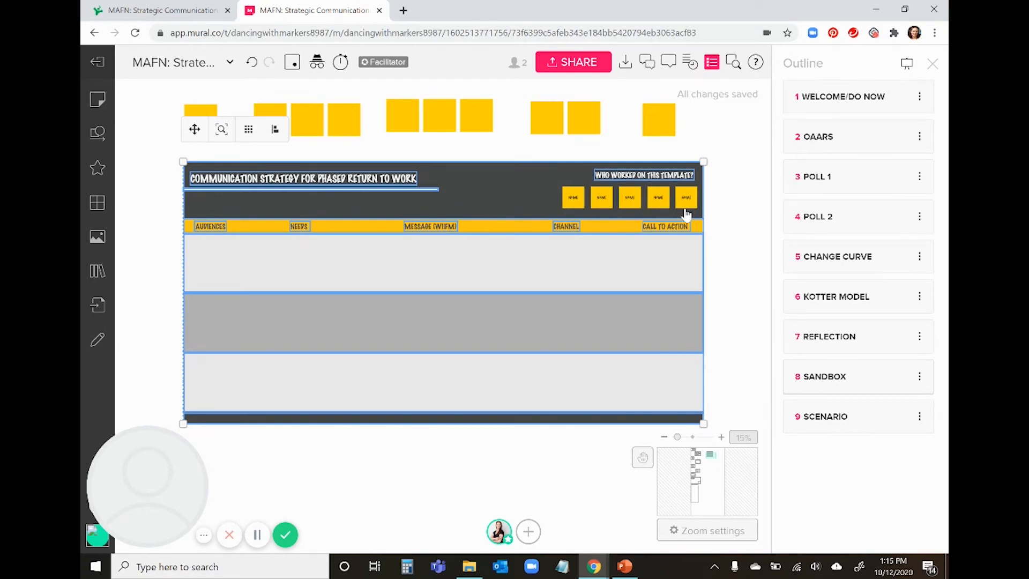
{"action": "right_click", "coordinate": [516, 201]}
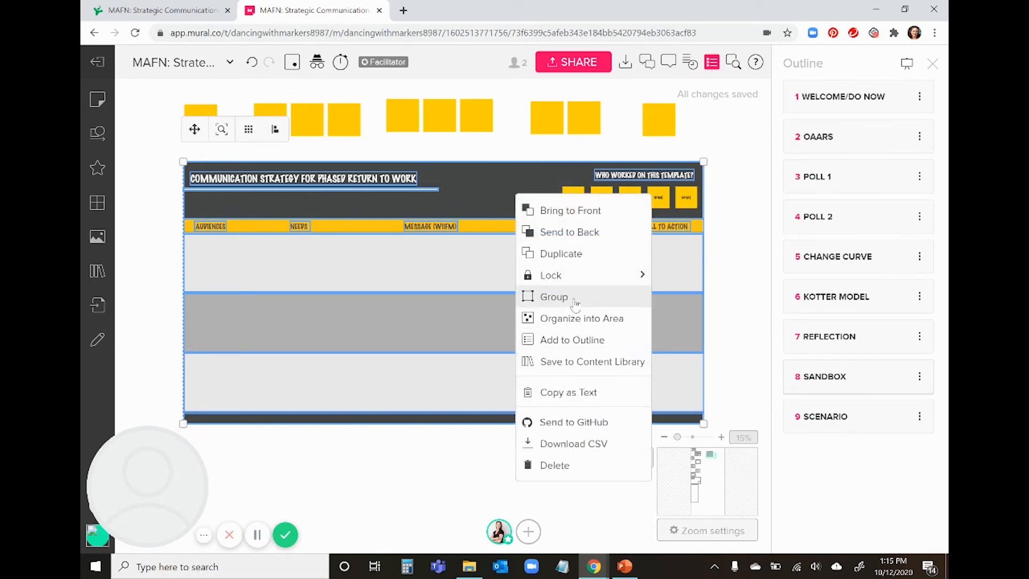
{"action": "left_click", "coordinate": [616, 298]}
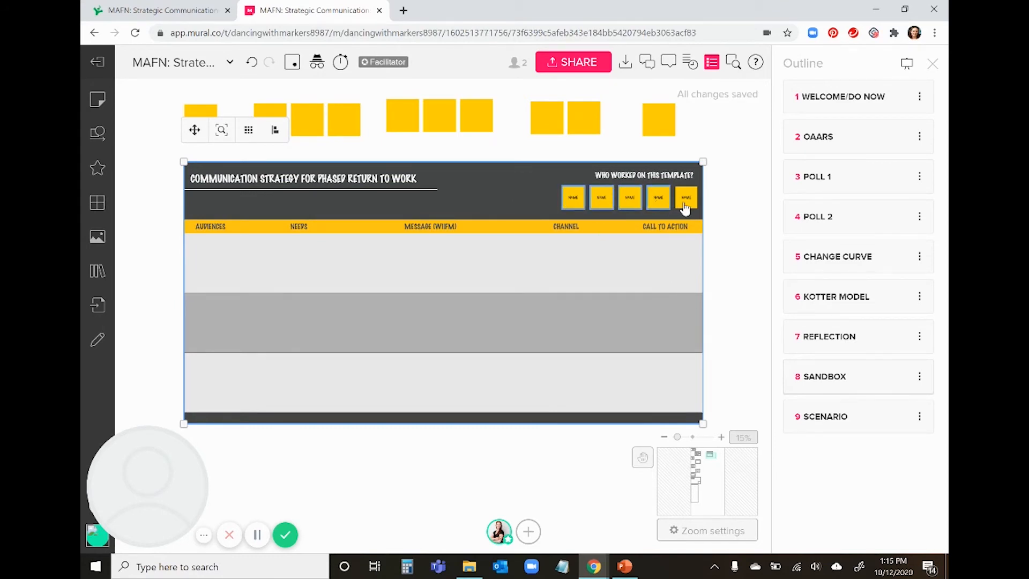
{"action": "scroll", "coordinate": [574, 308], "scroll_direction": "down", "scroll_amount": 2}
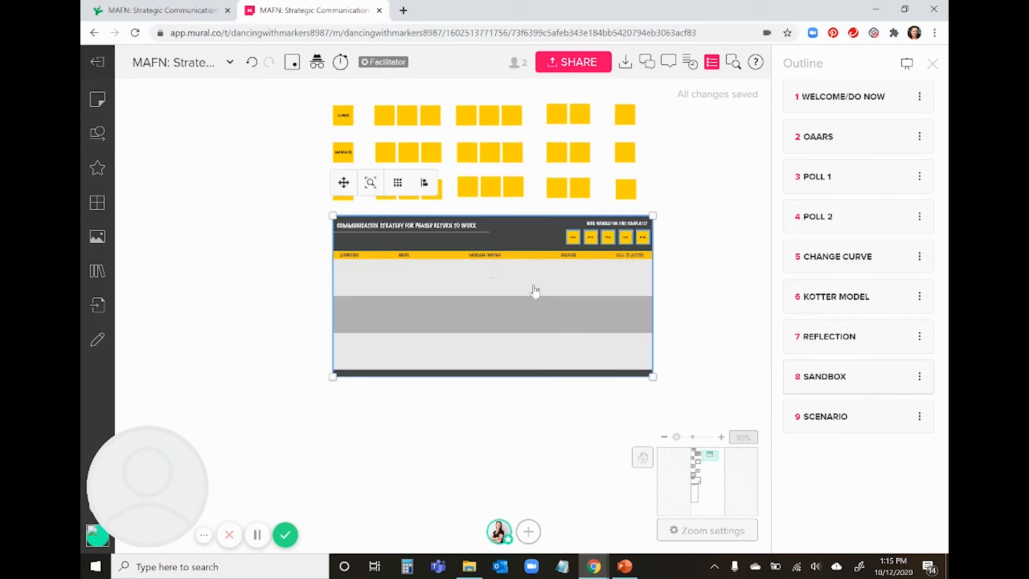
{"action": "left_click_drag", "start_coordinate": [535, 291], "coordinate": [515, 185]}
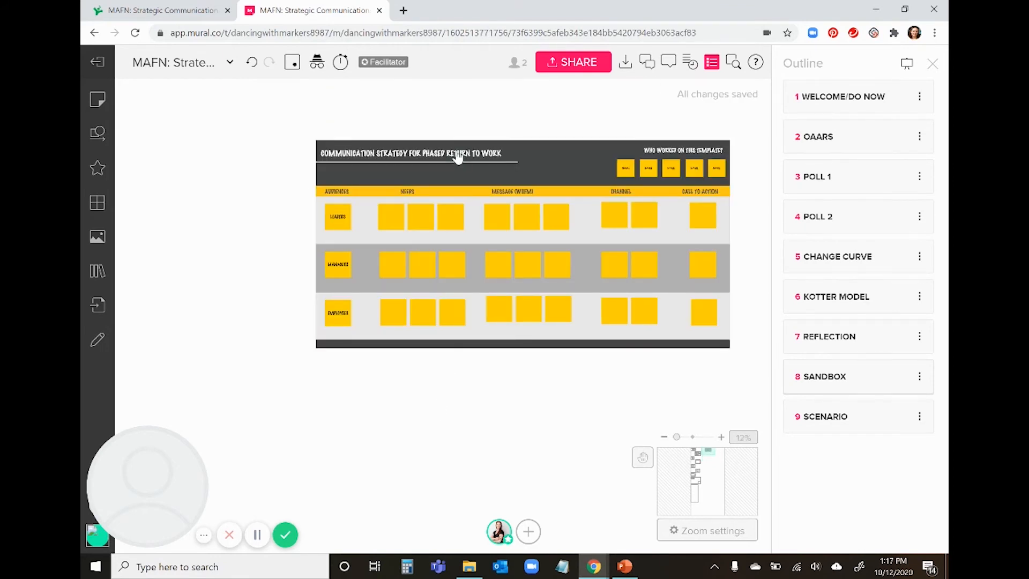
Step: Add the prefix "EXAMPLE:" to the template's title, before "COMMUNICATION STRATEGY FOR PHASED RETURN TO WORK"
{"action": "left_click", "coordinate": [398, 154]}
{"action": "left_click", "coordinate": [398, 154]}
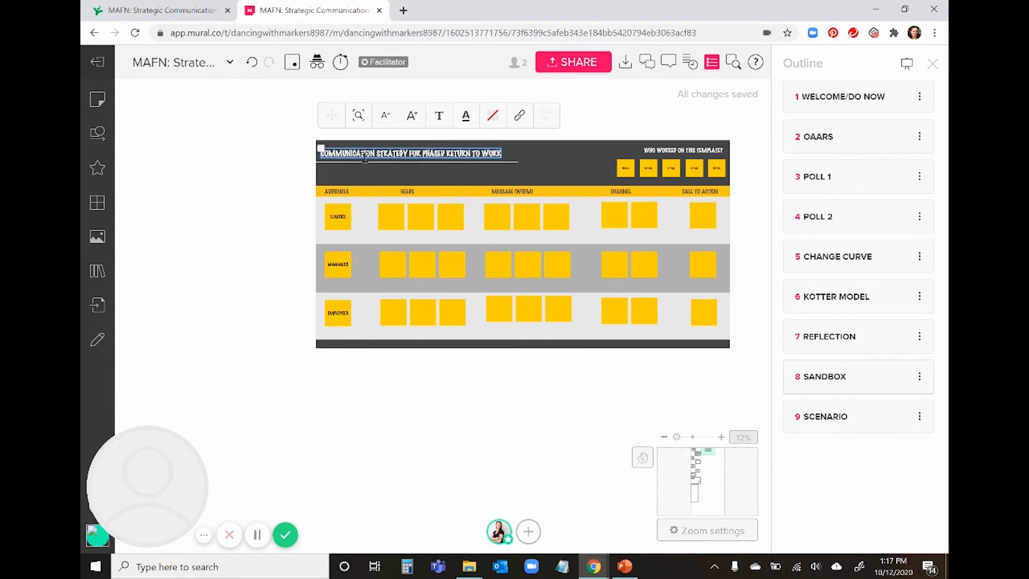
{"action": "type", "text": "EXAMPLE:"}
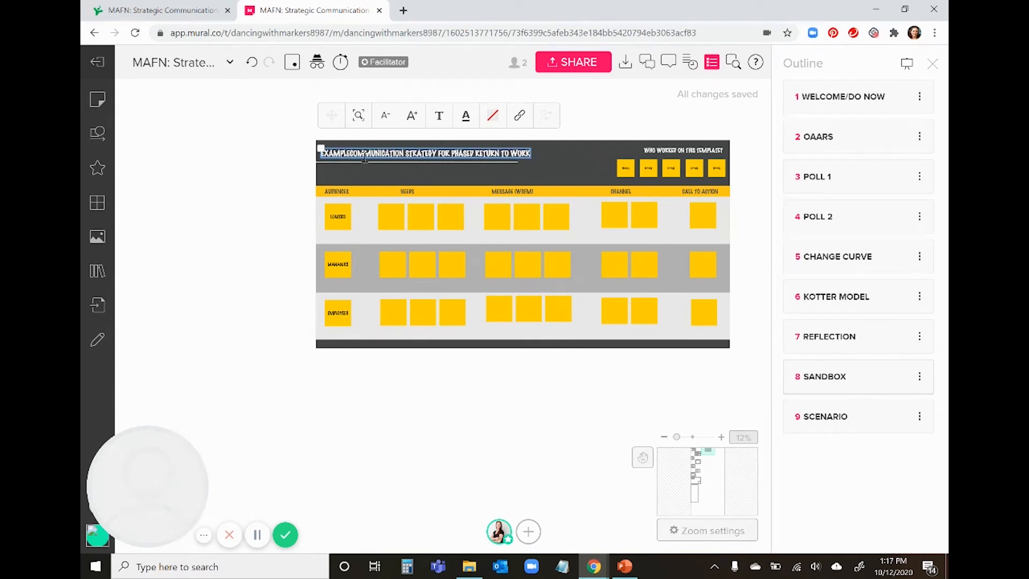
{"action": "left_click", "coordinate": [544, 408]}
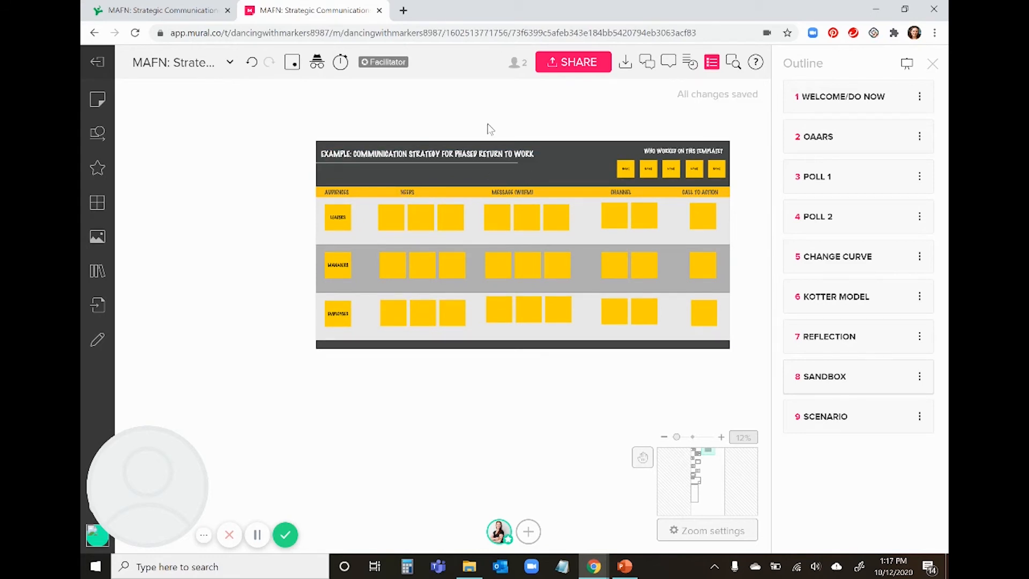
Step: Duplicate the complete template with its sticky notes and place the copy directly below the original, aligned with its edges
{"action": "scroll", "coordinate": [375, 348], "scroll_direction": "down", "scroll_amount": 2}
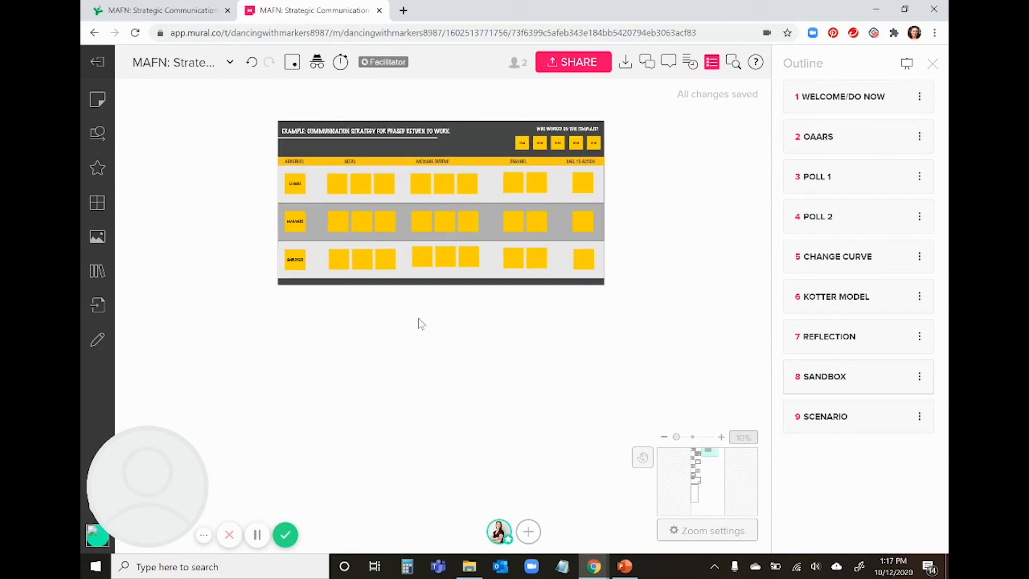
{"action": "scroll", "coordinate": [465, 316], "scroll_direction": "up", "scroll_amount": 2}
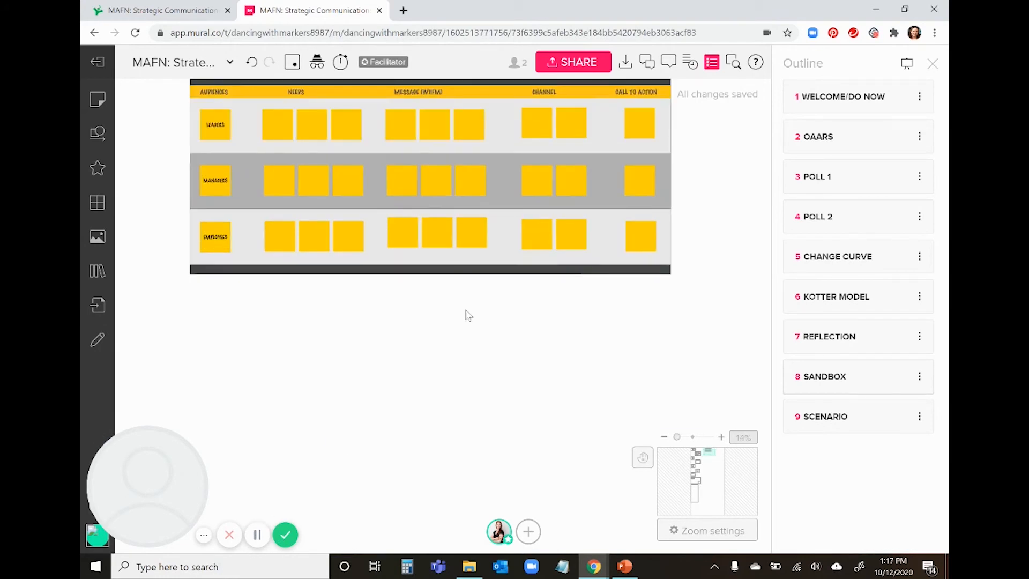
{"action": "scroll", "coordinate": [456, 338], "scroll_direction": "down", "scroll_amount": 2}
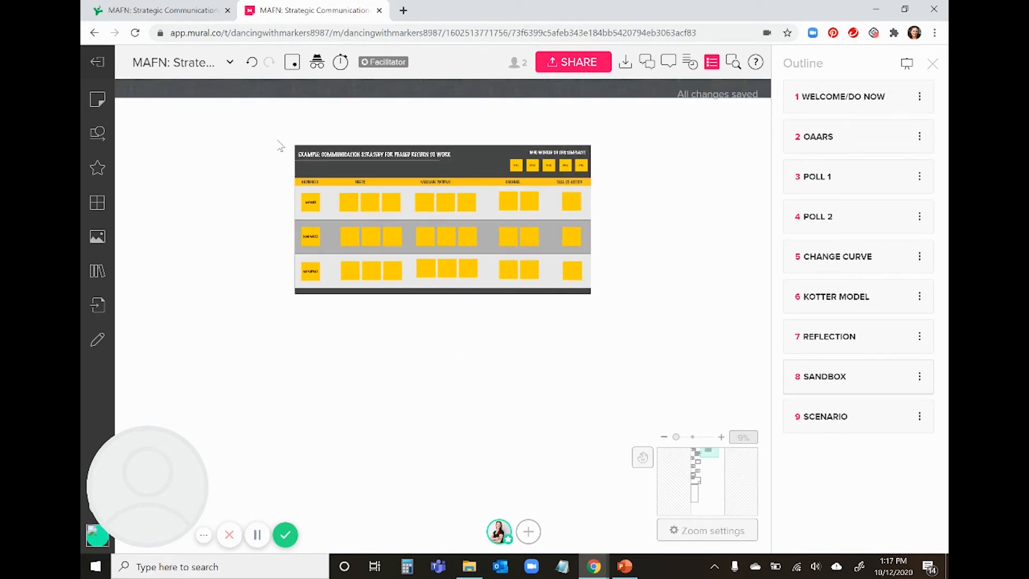
{"action": "left_click_drag", "start_coordinate": [279, 146], "coordinate": [674, 341]}
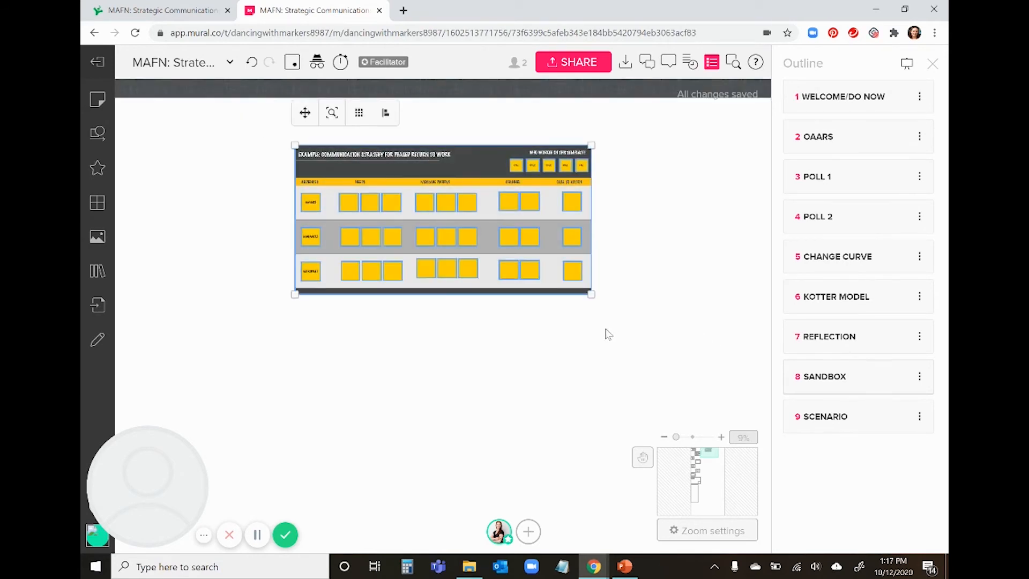
{"action": "key", "text": "ctrl+d"}
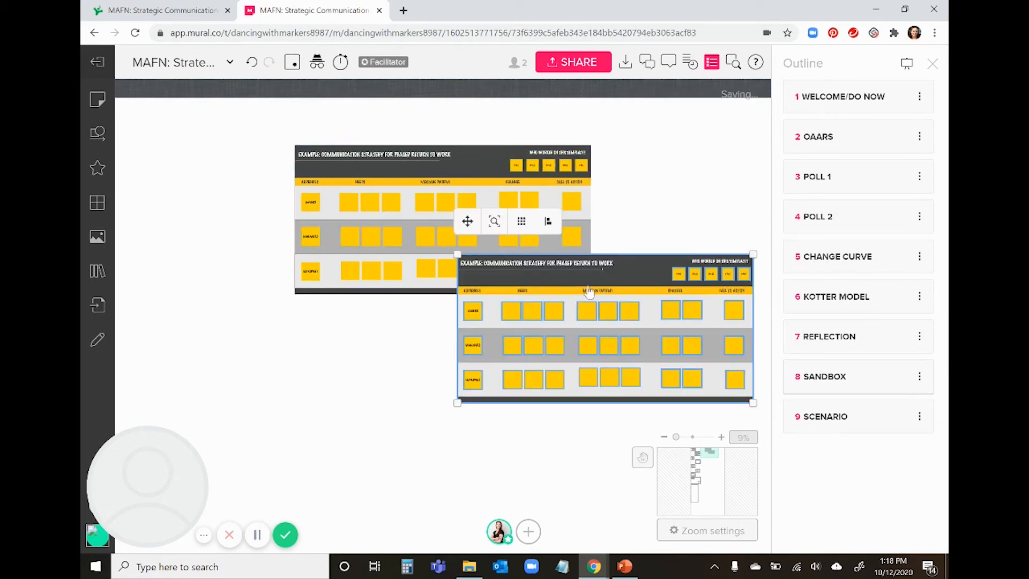
{"action": "left_click_drag", "start_coordinate": [577, 268], "coordinate": [418, 408]}
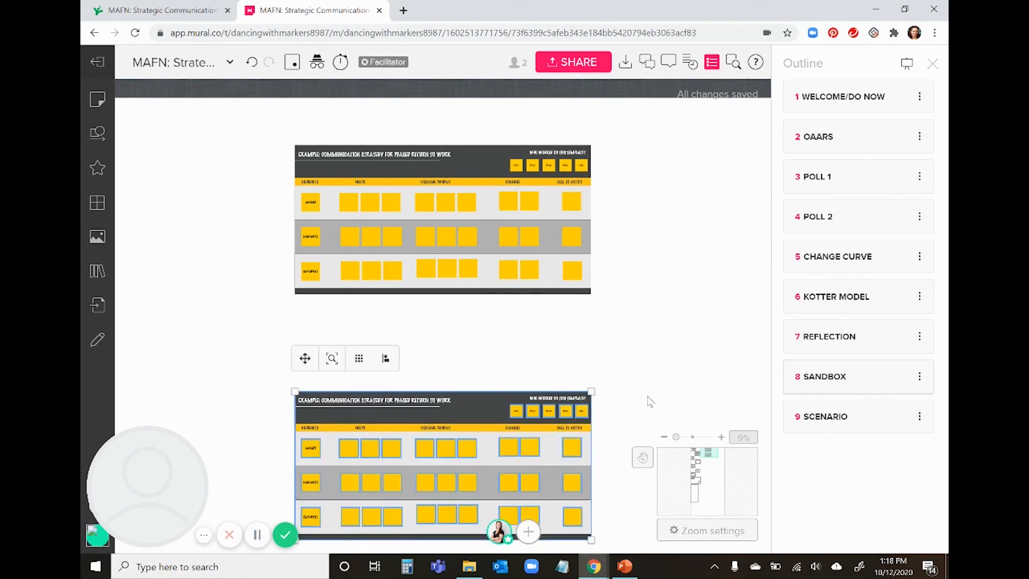
Step: Replace the "EXAMPLE" prefix in the lower template's title with "BREAKOUT"
{"action": "left_click_drag", "start_coordinate": [647, 367], "coordinate": [671, 286]}
{"action": "scroll", "coordinate": [613, 354], "scroll_direction": "up", "scroll_amount": 2}
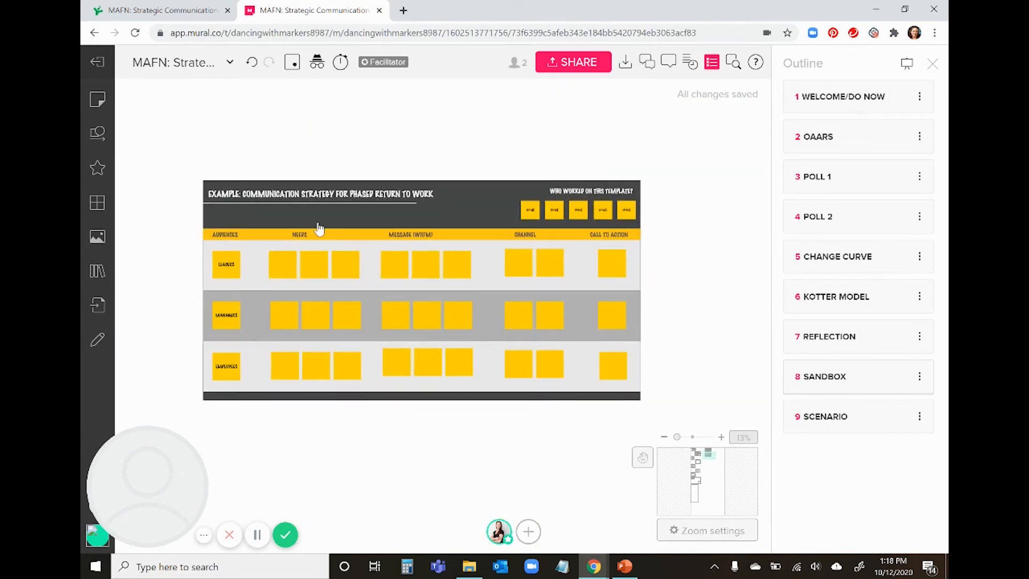
{"action": "left_click", "coordinate": [222, 199]}
{"action": "double_click", "coordinate": [222, 198]}
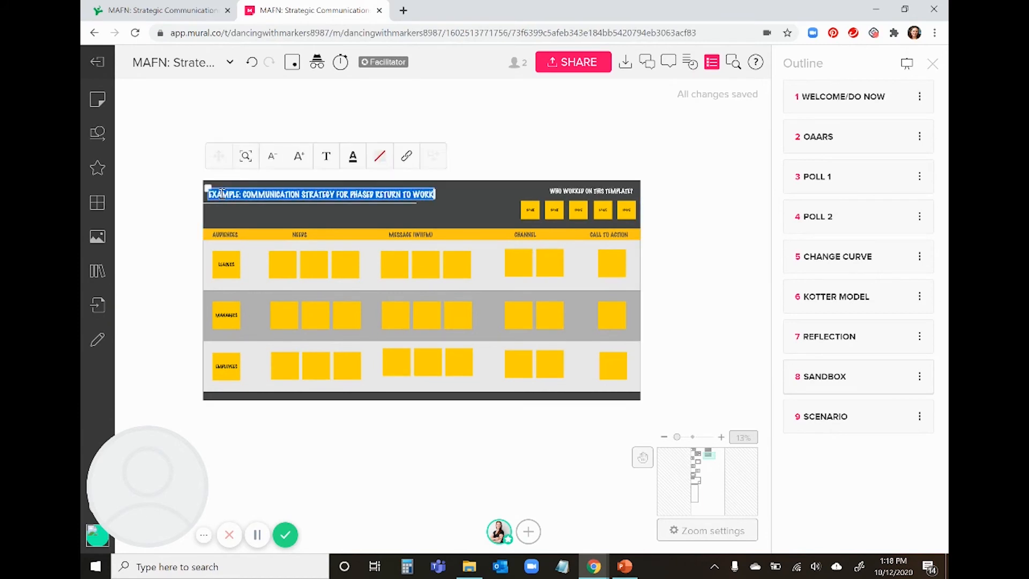
{"action": "type", "text": "BREAKOUT:"}
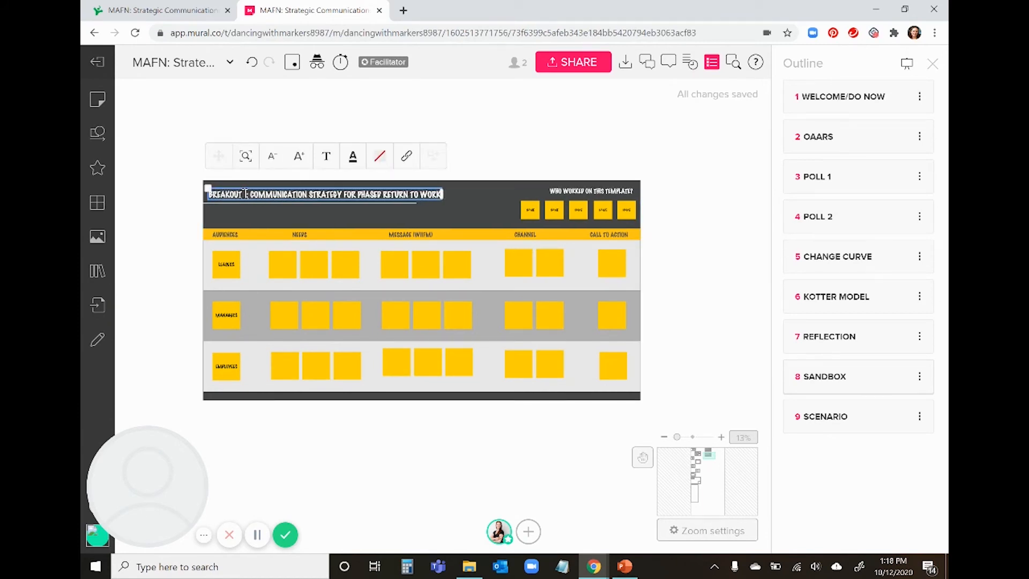
Step: Duplicate the column of four communication strategy templates and place the copies directly below the originals in the same column
{"action": "scroll", "coordinate": [452, 410], "scroll_direction": "down", "scroll_amount": 10}
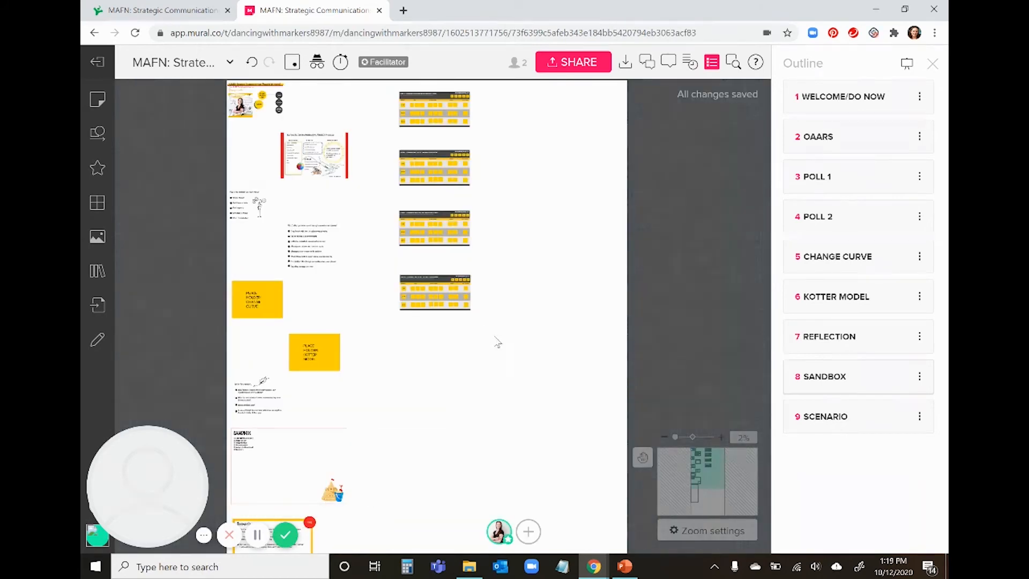
{"action": "left_click_drag", "start_coordinate": [495, 329], "coordinate": [390, 140]}
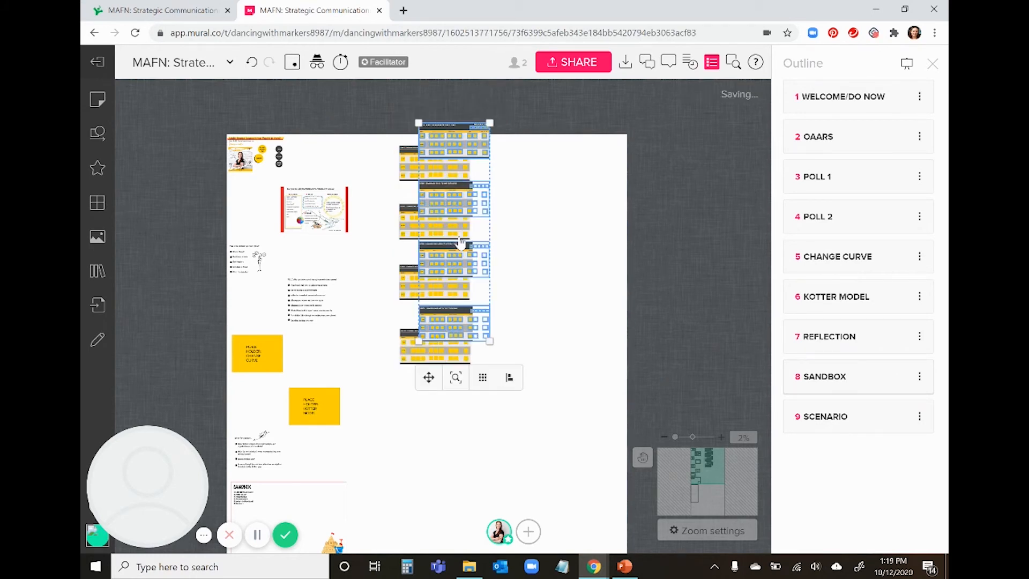
{"action": "key", "text": "ctrl+v"}
{"action": "left_click_drag", "start_coordinate": [558, 370], "coordinate": [436, 415]}
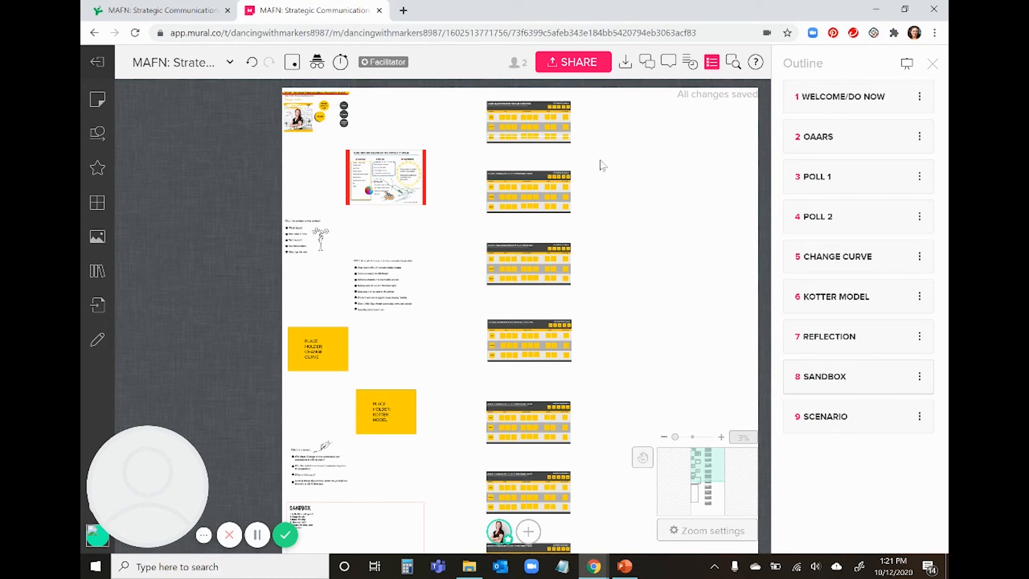
Step: Add the example communication strategy template to the outline with the title "EXAMPLE"
{"action": "scroll", "coordinate": [652, 188], "scroll_direction": "up", "scroll_amount": 3}
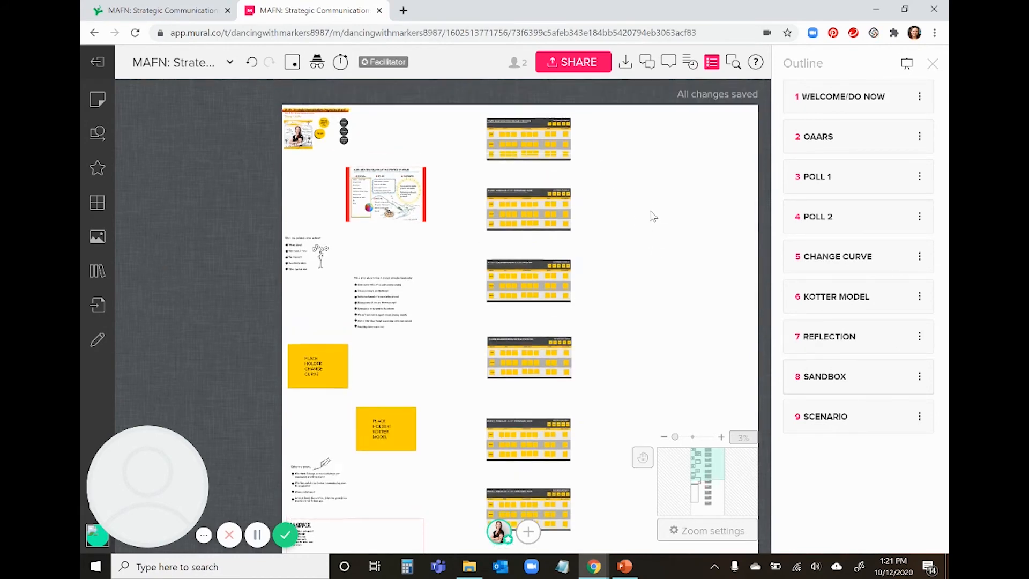
{"action": "scroll", "coordinate": [634, 284], "scroll_direction": "up", "scroll_amount": 3}
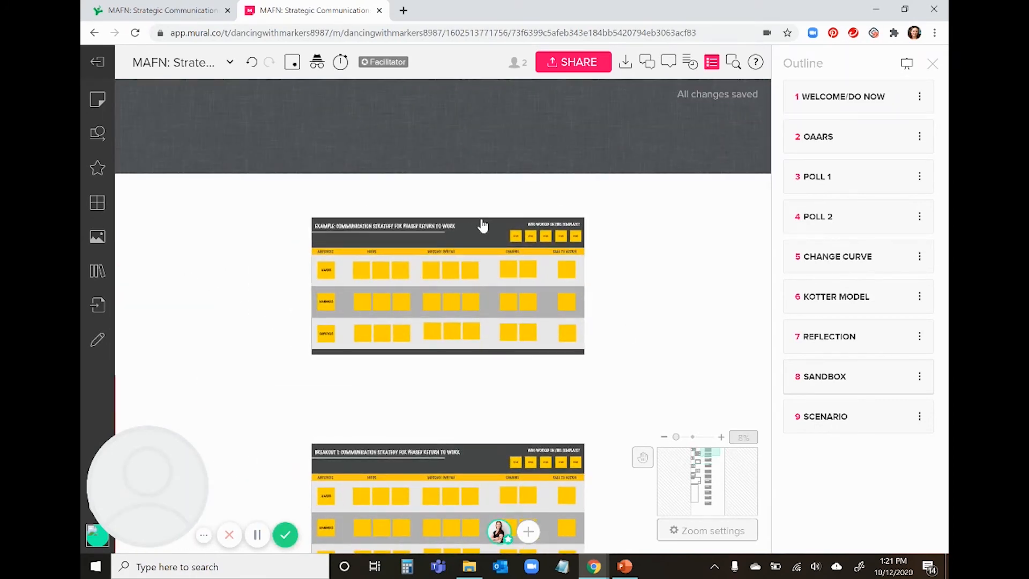
{"action": "left_click", "coordinate": [483, 226]}
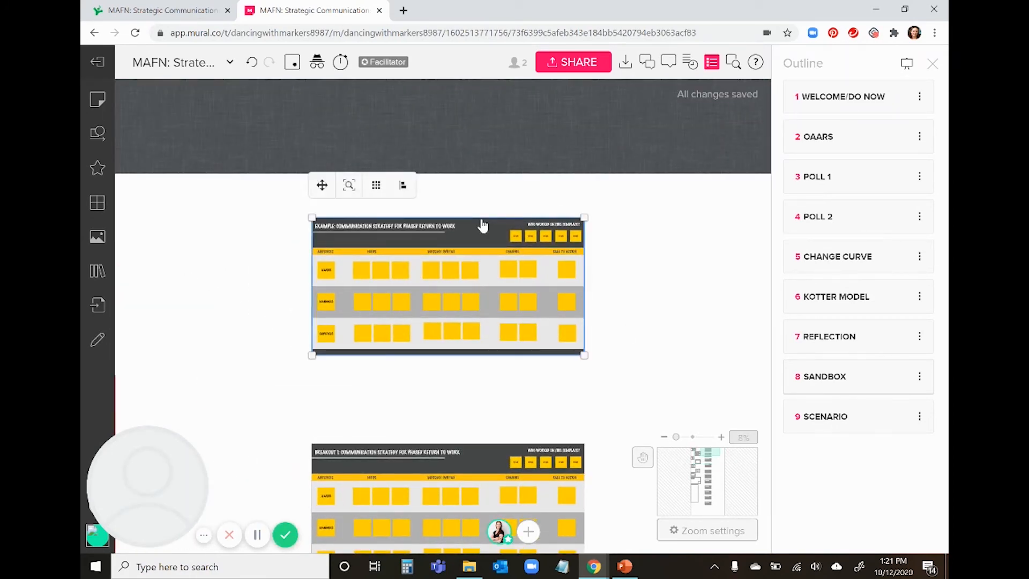
{"action": "right_click", "coordinate": [483, 226]}
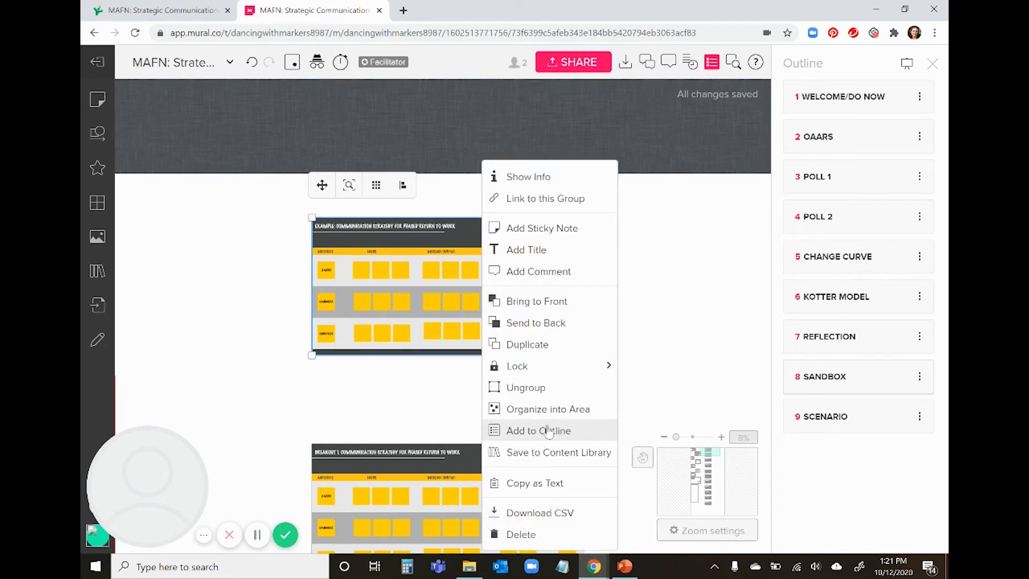
{"action": "left_click", "coordinate": [544, 445]}
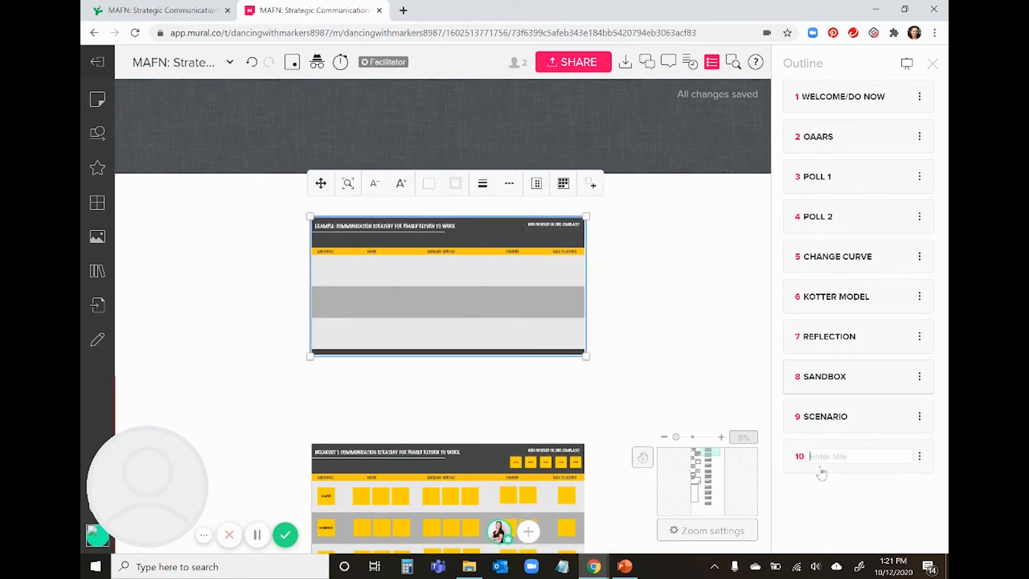
{"action": "type", "text": "EXAMPLE"}
{"action": "left_click", "coordinate": [709, 411]}
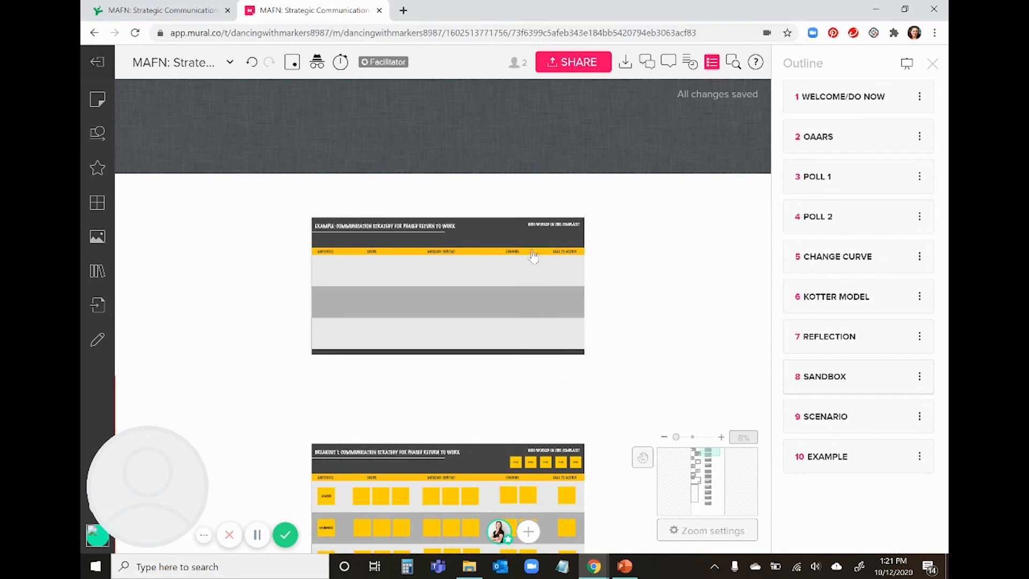
Step: Send the example template to the back so that it sits behind its yellow sticky notes
{"action": "left_click", "coordinate": [477, 235]}
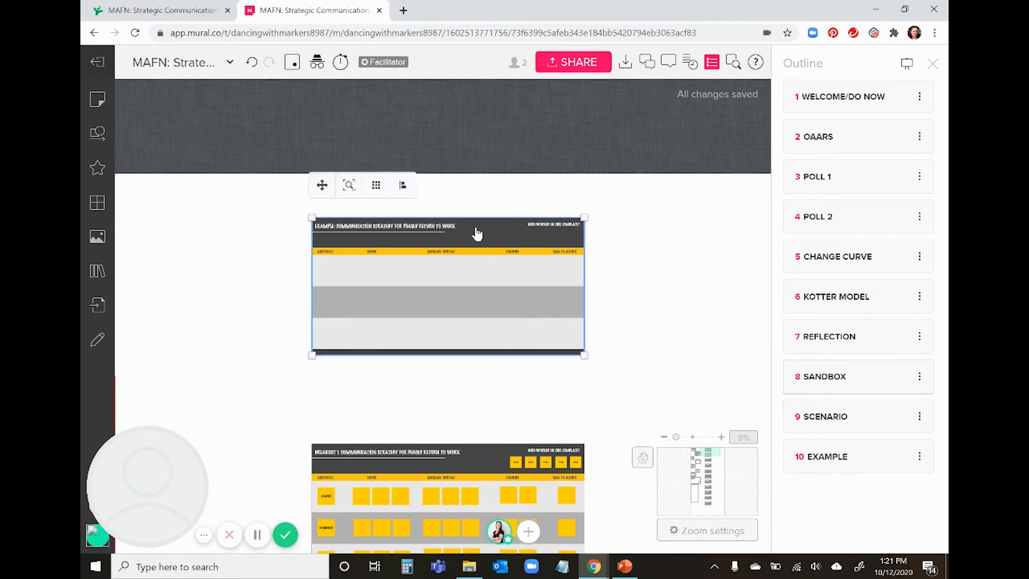
{"action": "right_click", "coordinate": [477, 232]}
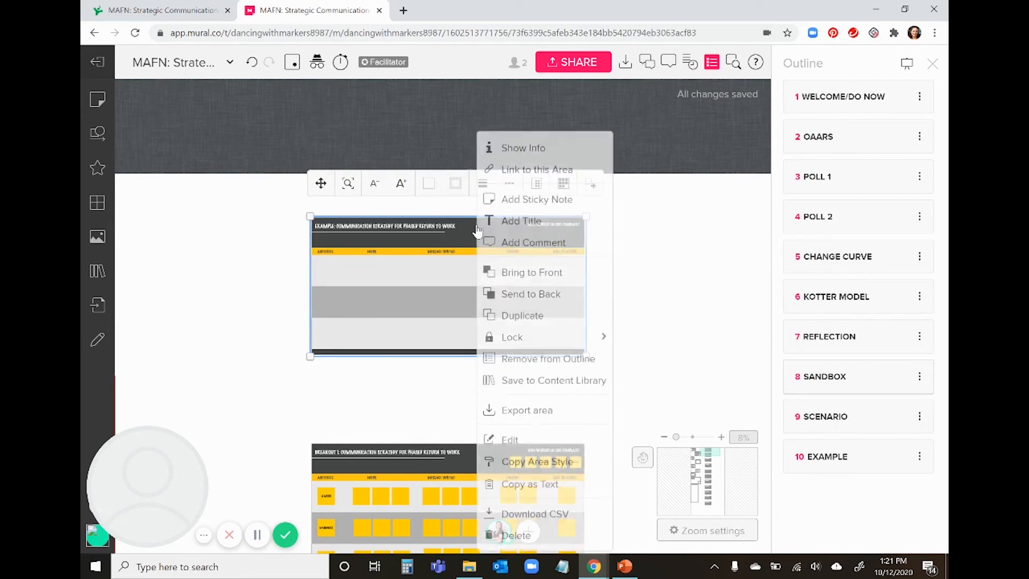
{"action": "left_click", "coordinate": [524, 295]}
{"action": "left_click", "coordinate": [632, 388]}
{"action": "key", "text": "space"}
{"action": "left_click_drag", "start_coordinate": [616, 398], "coordinate": [607, 201]}
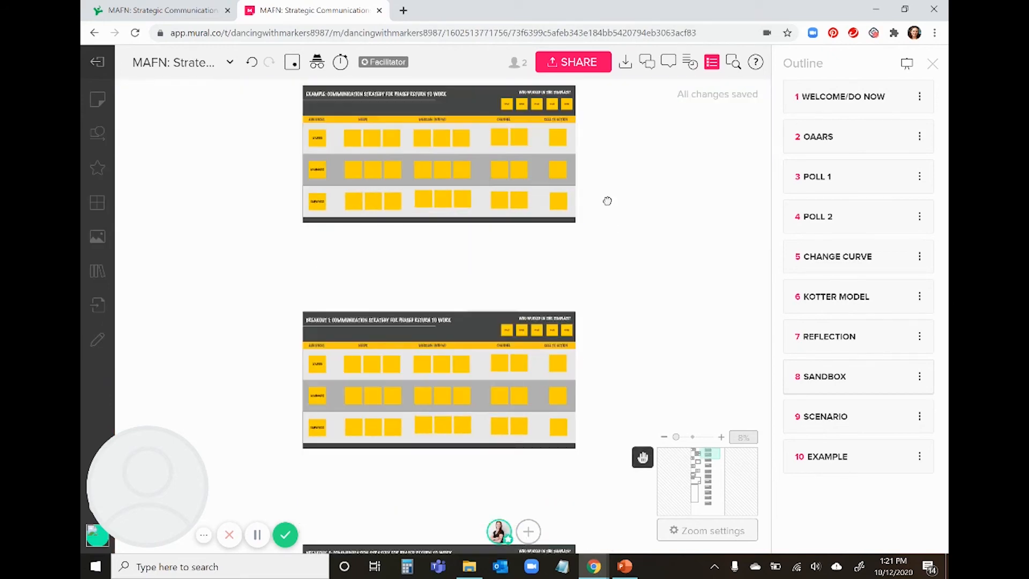
Step: Try adding the Breakout 1 template group directly to the outline as "BREAKOUT 1"
{"action": "scroll", "coordinate": [486, 328], "scroll_direction": "down", "scroll_amount": 2}
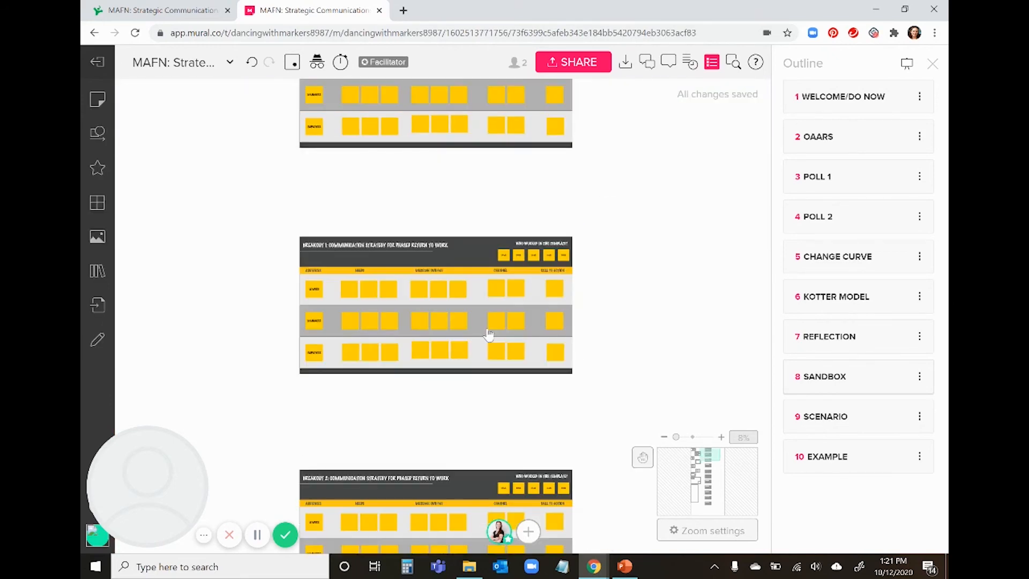
{"action": "left_click", "coordinate": [452, 245]}
{"action": "right_click", "coordinate": [452, 243]}
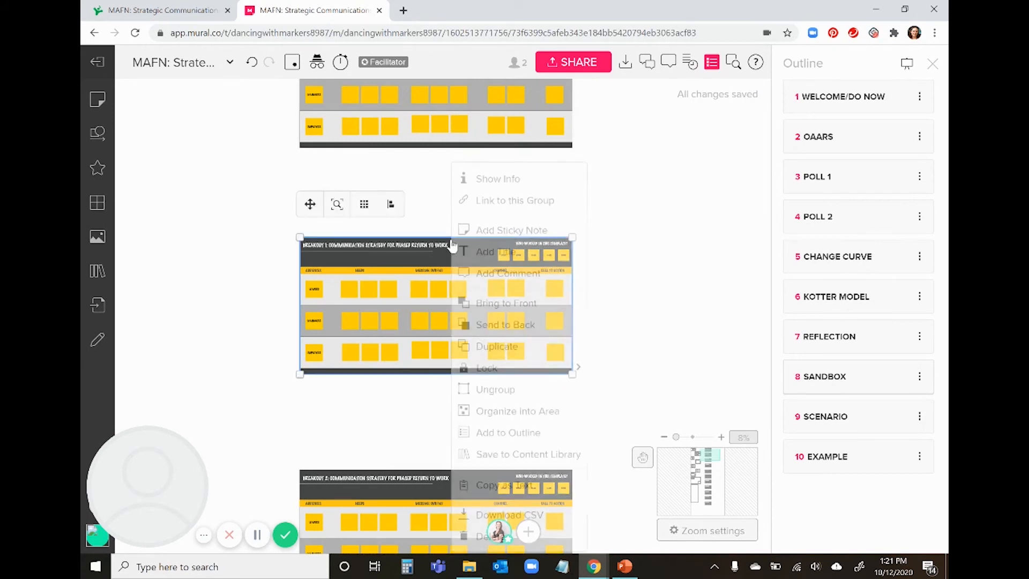
{"action": "left_click", "coordinate": [489, 431]}
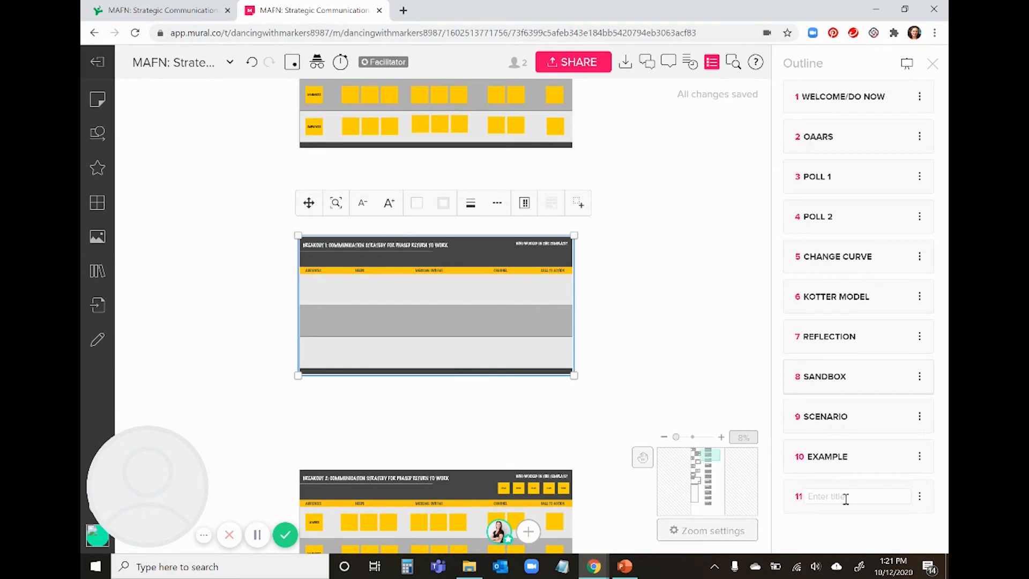
{"action": "type", "text": "BREAKOUT 1"}
{"action": "left_click", "coordinate": [695, 373]}
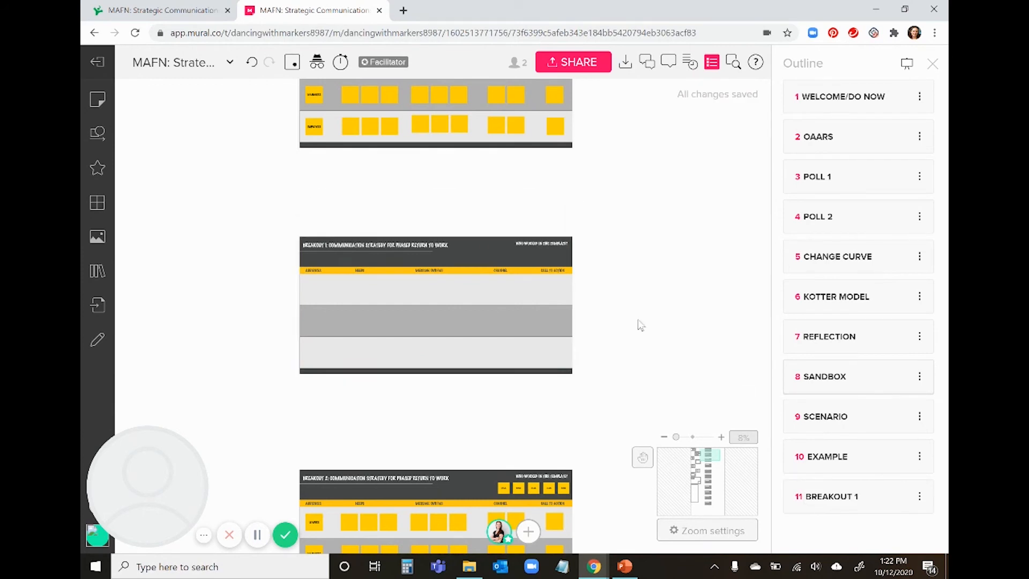
Step: Try sending the Breakout 1 template group to the back, behind its yellow sticky notes
{"action": "left_click", "coordinate": [480, 257]}
{"action": "right_click", "coordinate": [480, 258]}
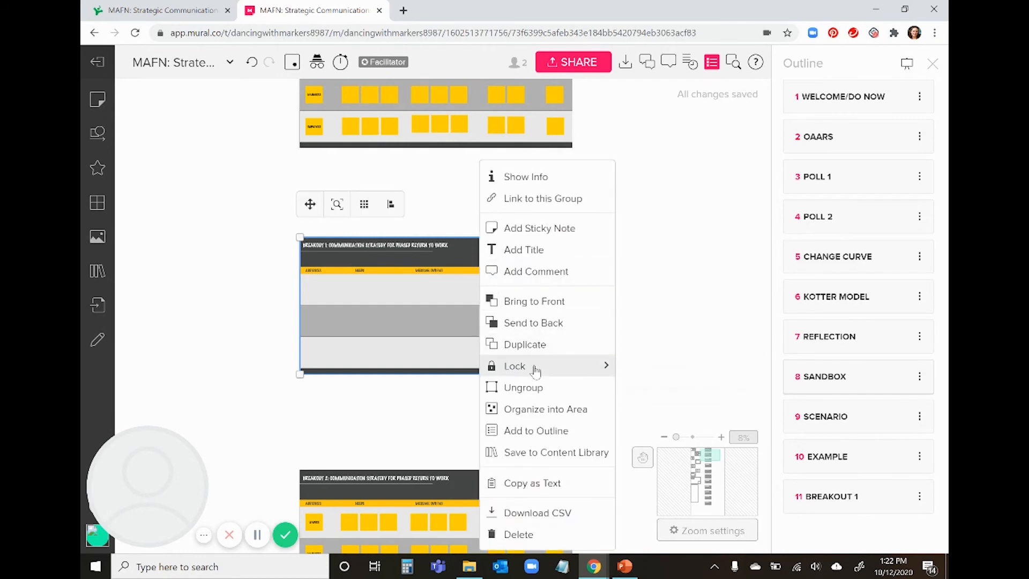
{"action": "left_click", "coordinate": [532, 324]}
{"action": "left_click", "coordinate": [623, 365]}
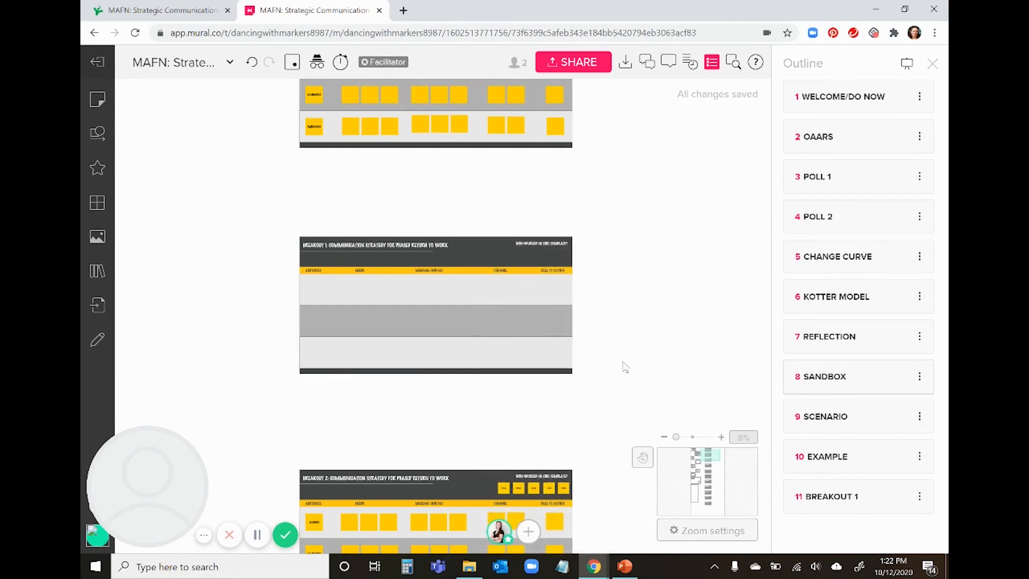
{"action": "left_click", "coordinate": [460, 247]}
{"action": "right_click", "coordinate": [460, 247]}
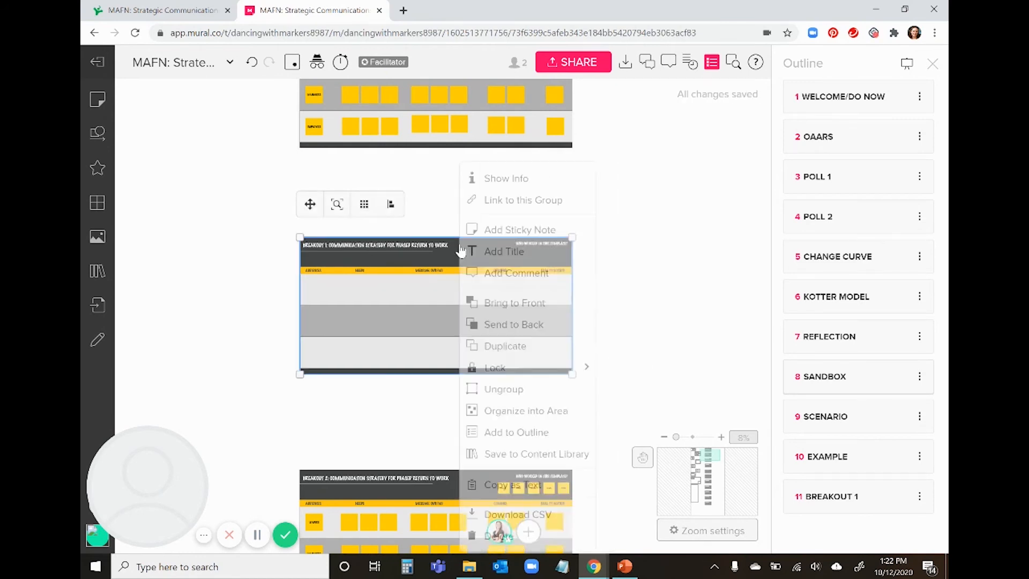
{"action": "left_click", "coordinate": [510, 324]}
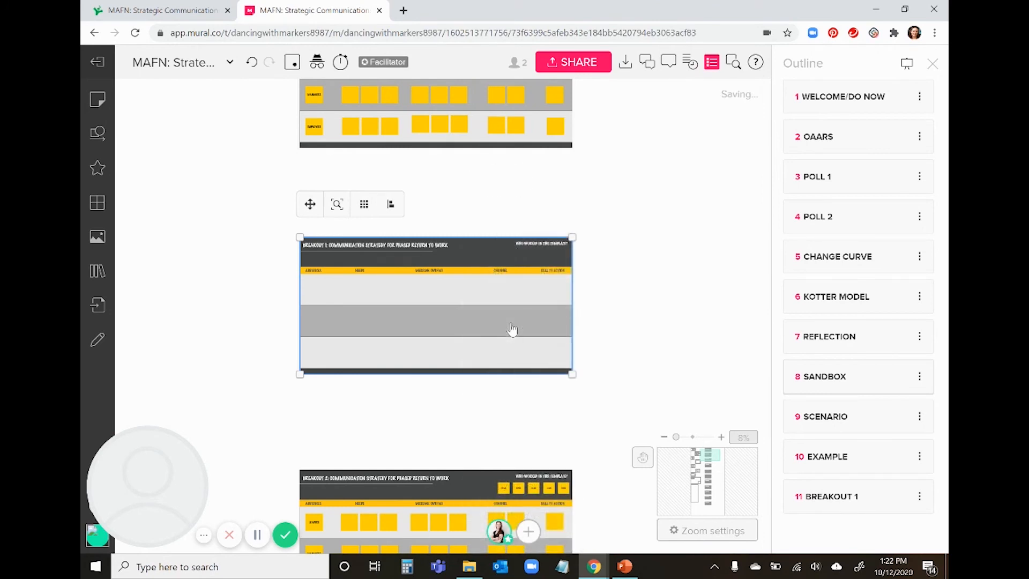
{"action": "left_click", "coordinate": [617, 340]}
Step: Shift the Breakout 1 template background away from its sticky notes, and undo back to before its outline entry was added
{"action": "left_click_drag", "start_coordinate": [455, 249], "coordinate": [516, 263]}
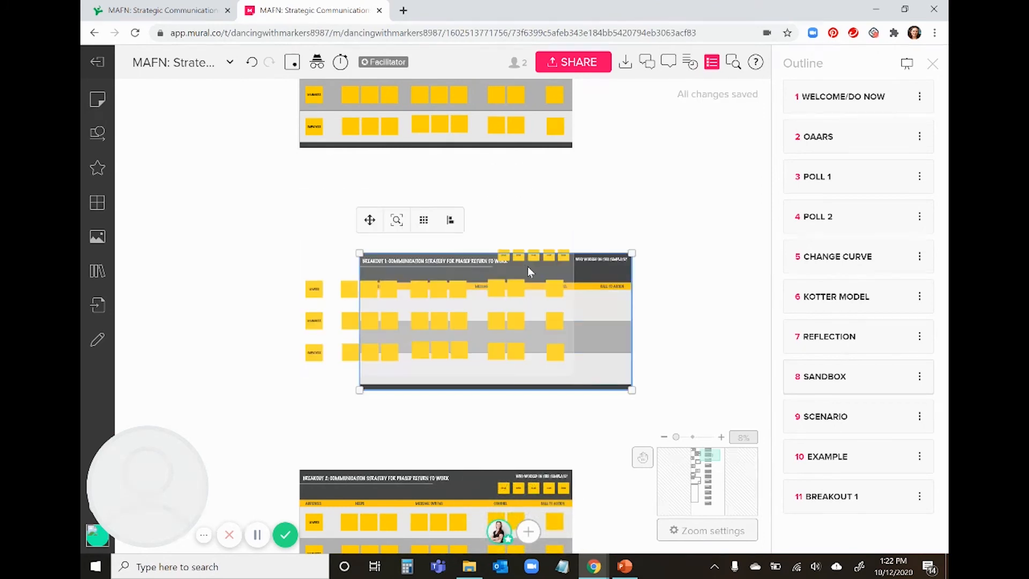
{"action": "key", "text": "ctrl+z"}
{"action": "left_click", "coordinate": [517, 381]}
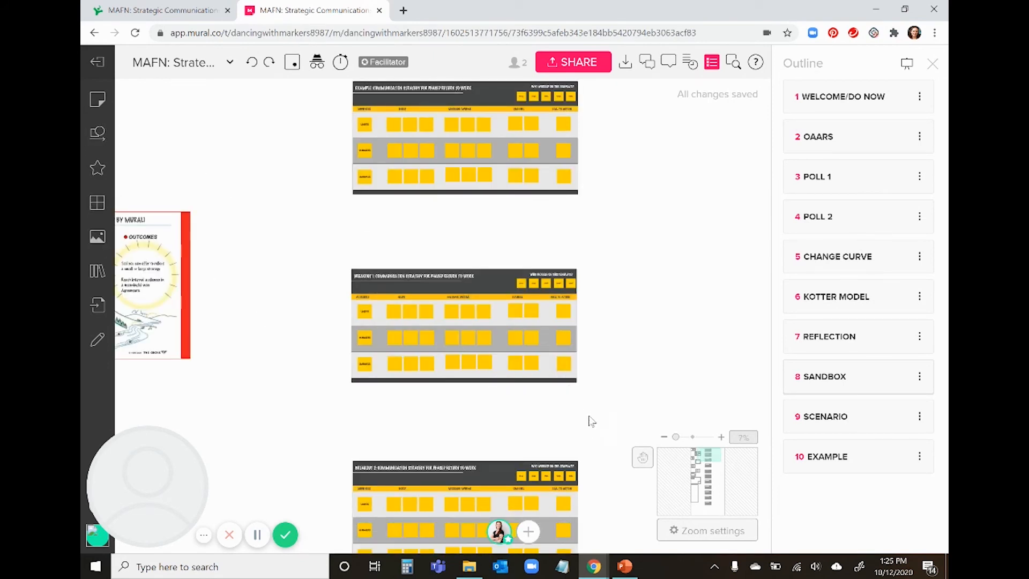
Step: Draw an unfilled rectangle that frames the whole Breakout 1 template with a small margin
{"action": "left_click", "coordinate": [99, 135]}
{"action": "left_click_drag", "start_coordinate": [233, 235], "coordinate": [465, 287]}
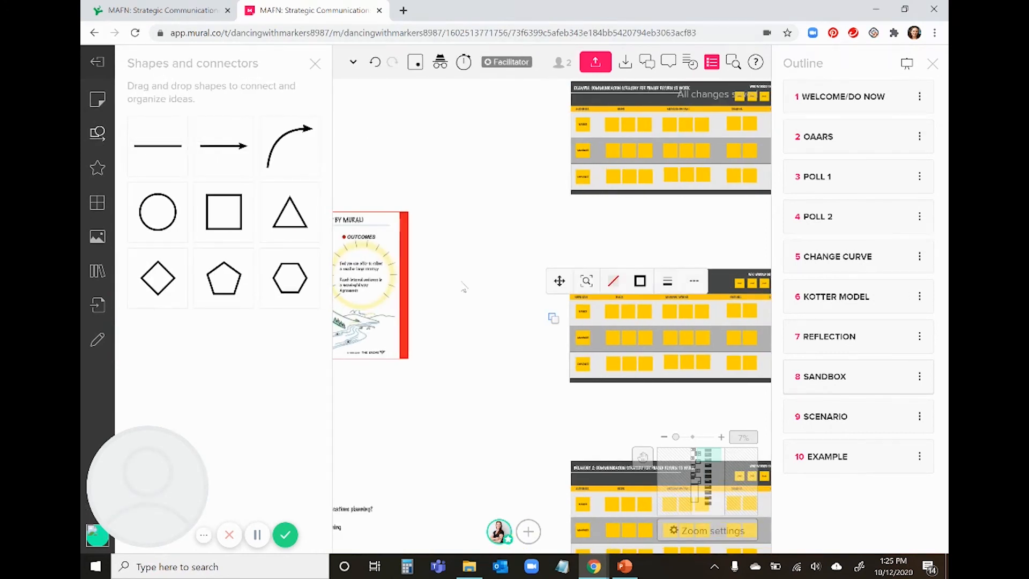
{"action": "left_click_drag", "start_coordinate": [548, 292], "coordinate": [718, 390]}
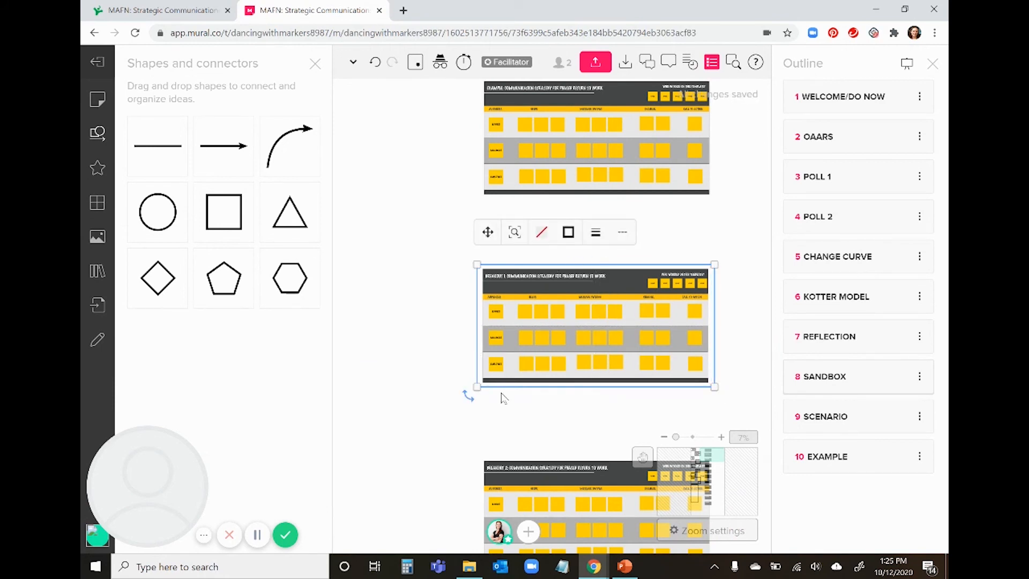
Step: Add the rectangle around the Breakout 1 template to the outline with the title "BREAKOUT 1" and close the shape library
{"action": "scroll", "coordinate": [472, 367], "scroll_direction": "up", "scroll_amount": 3}
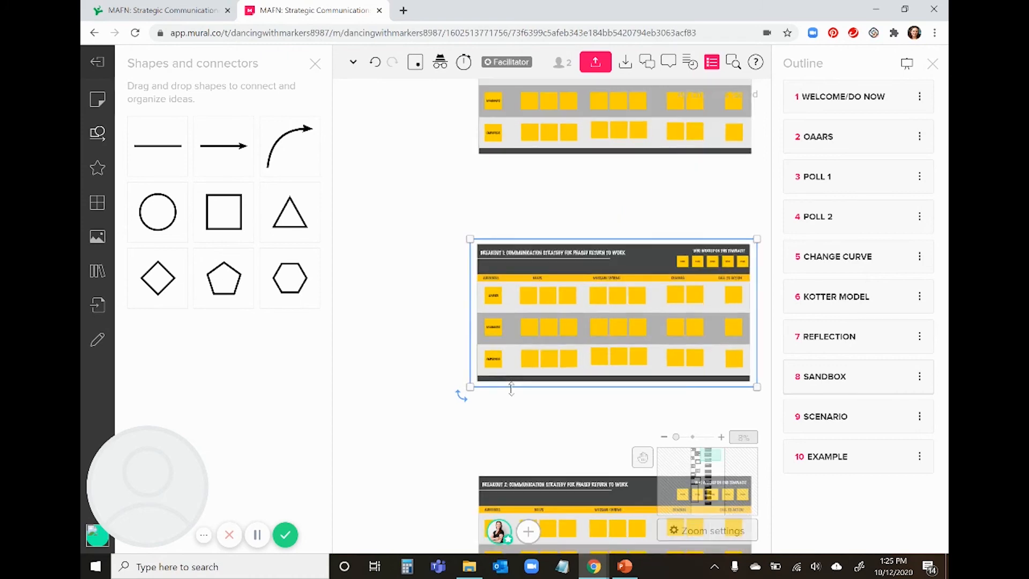
{"action": "right_click", "coordinate": [456, 344]}
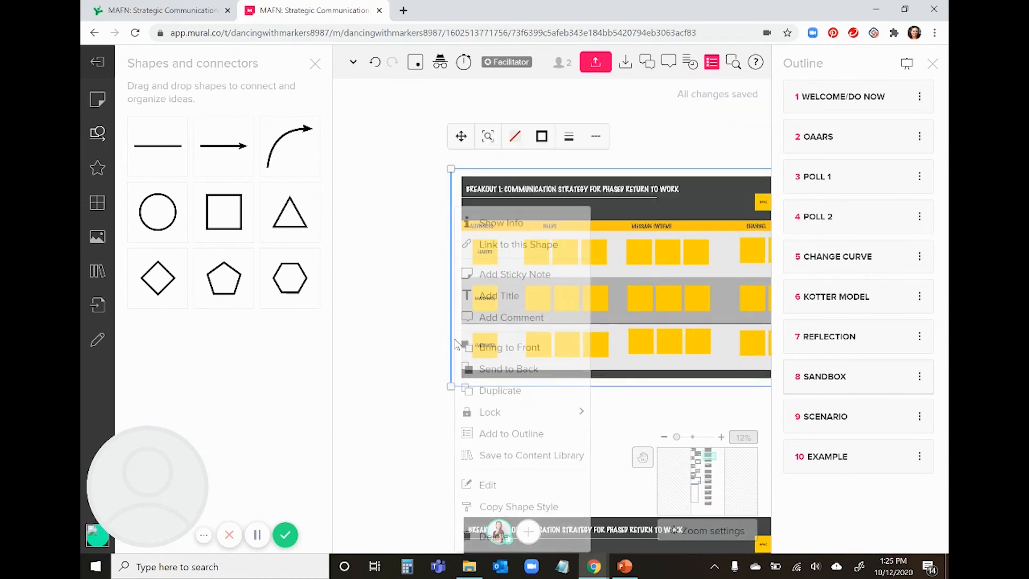
{"action": "left_click", "coordinate": [503, 434]}
{"action": "type", "text": "break"}
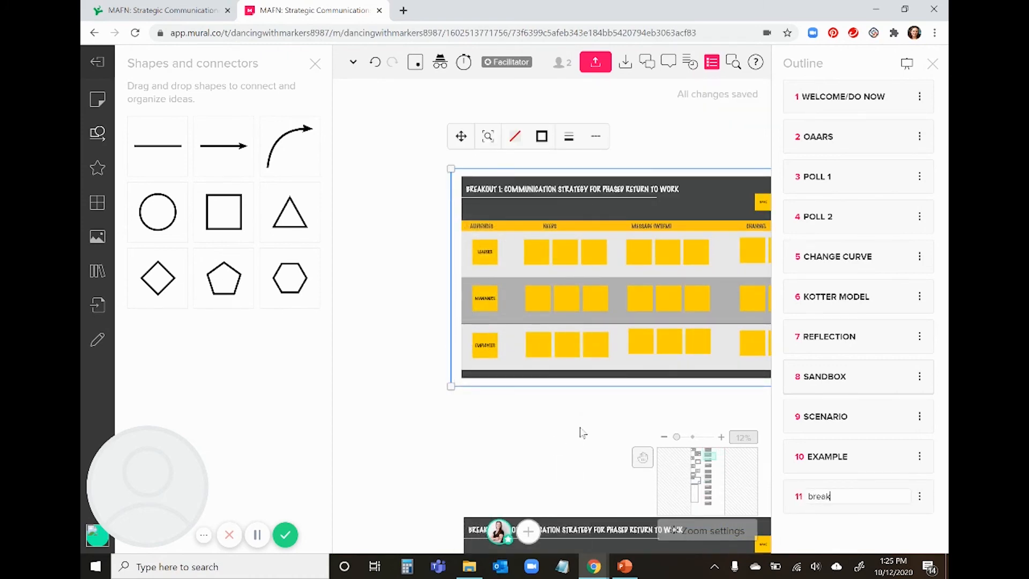
{"action": "key", "text": "BackSpace"}
{"action": "key", "text": "BackSpace"}
{"action": "key", "text": "BackSpace"}
{"action": "type", "text": "BREAK"}
{"action": "key", "text": "Return"}
{"action": "left_click", "coordinate": [535, 391]}
{"action": "left_click", "coordinate": [316, 63]}
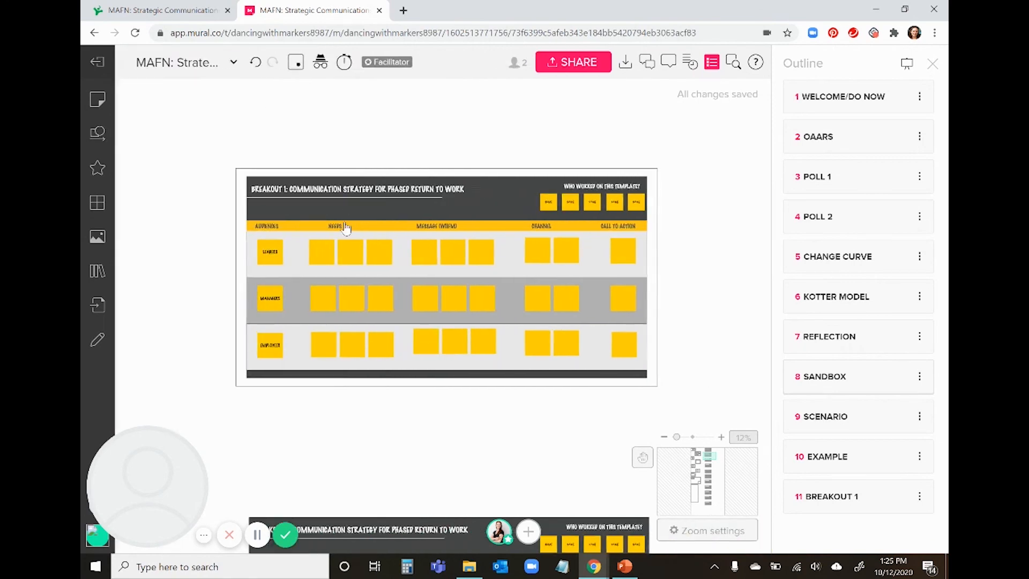
Step: Remove the border color from the rectangle framing the Breakout 1 template
{"action": "left_click", "coordinate": [434, 393]}
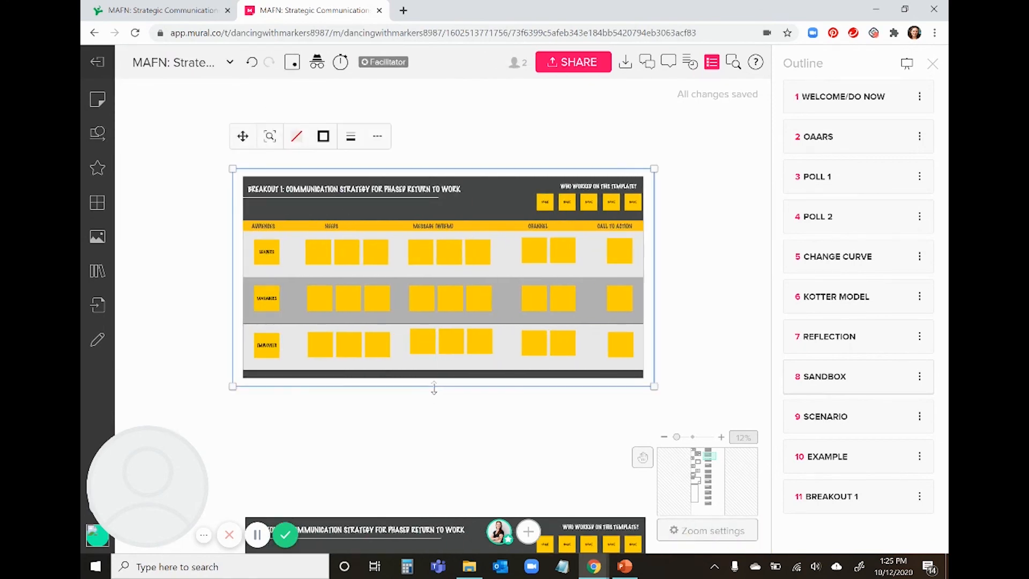
{"action": "right_click", "coordinate": [435, 394]}
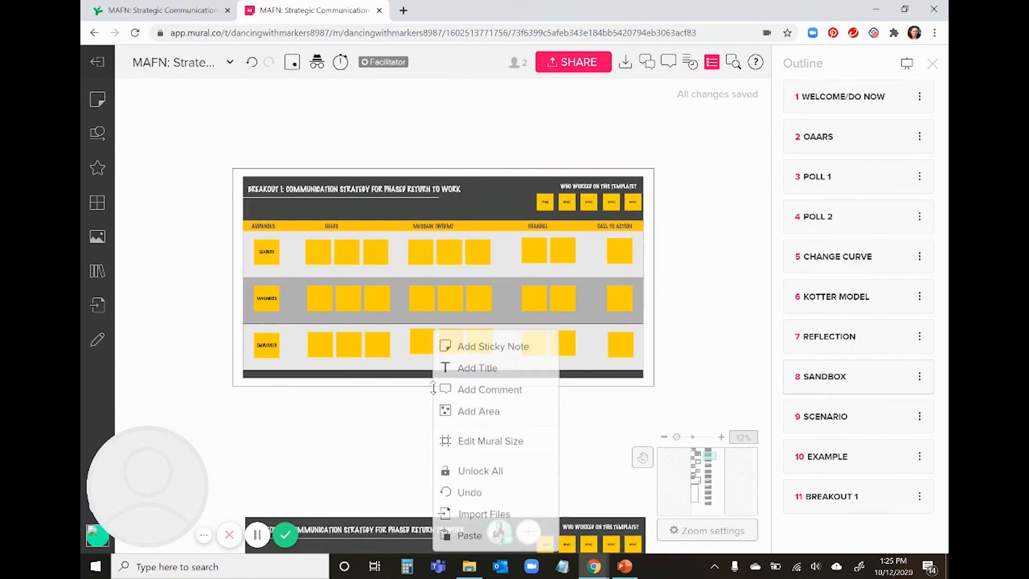
{"action": "left_click", "coordinate": [234, 331]}
{"action": "left_click", "coordinate": [323, 136]}
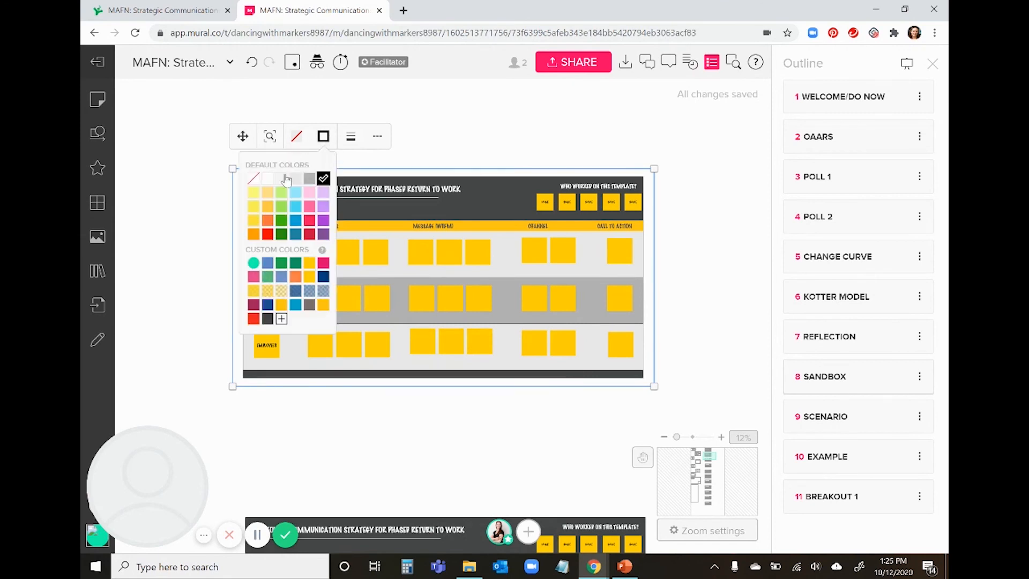
{"action": "left_click", "coordinate": [253, 178]}
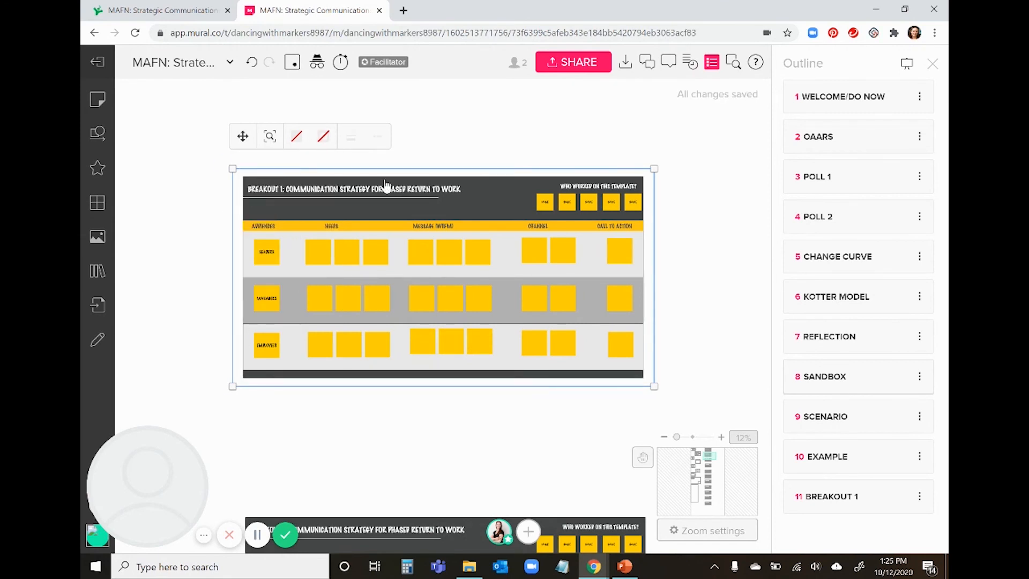
Step: Check the lock options for the borderless rectangle and select the Employees row's call-to-action sticky note inside it
{"action": "right_click", "coordinate": [650, 204]}
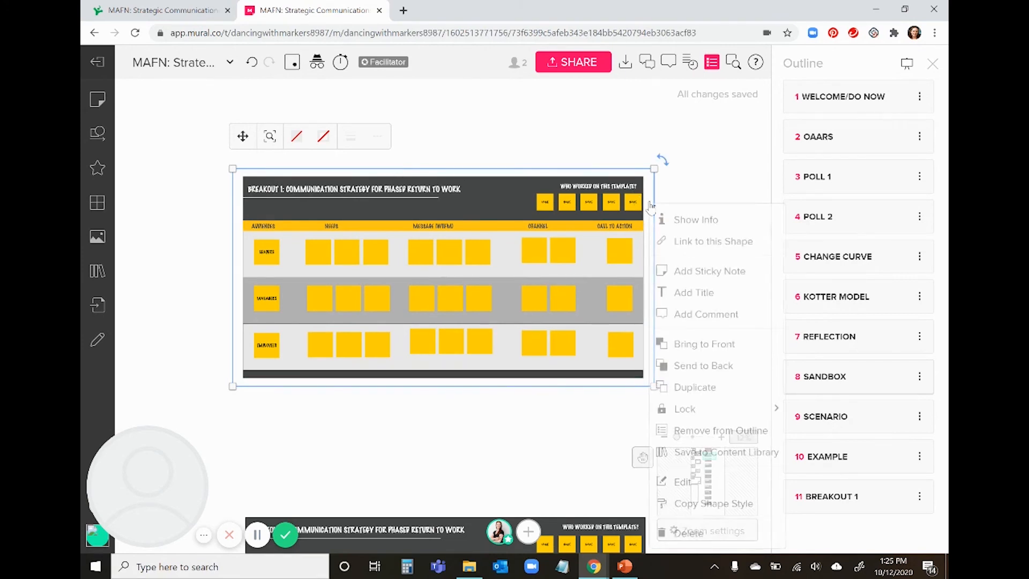
{"action": "mouse_move", "coordinate": [694, 408]}
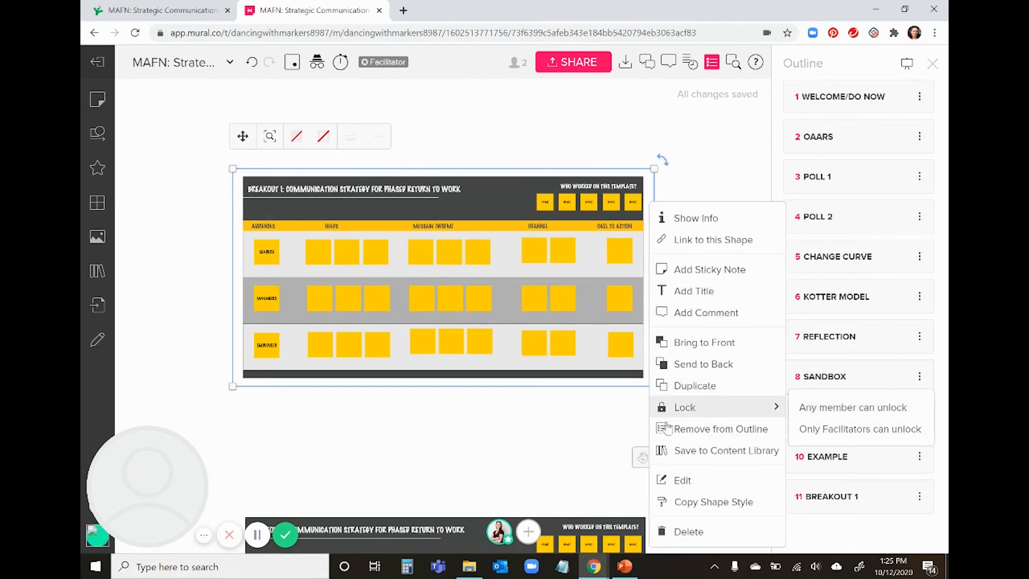
{"action": "left_click", "coordinate": [619, 370]}
{"action": "left_click", "coordinate": [622, 354]}
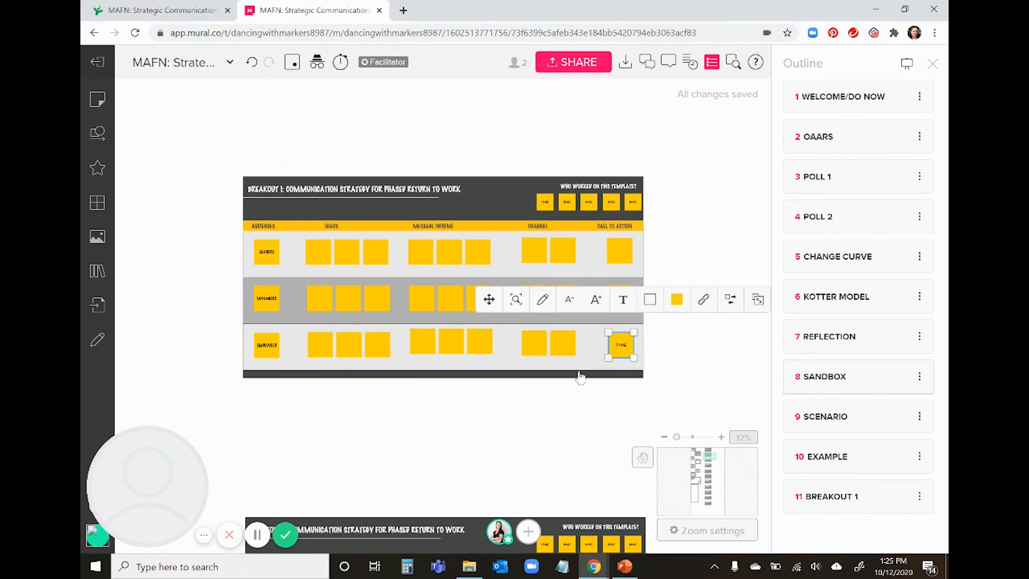
Step: Deselect the sticky note and check the outline links to the Breakout 1 and Example templates
{"action": "left_click", "coordinate": [522, 390]}
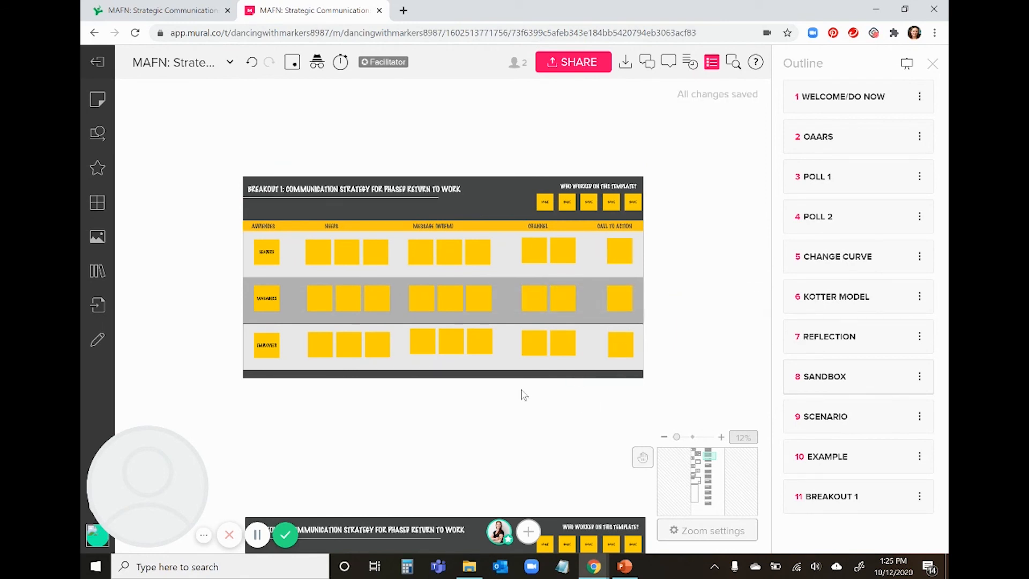
{"action": "left_click", "coordinate": [801, 489]}
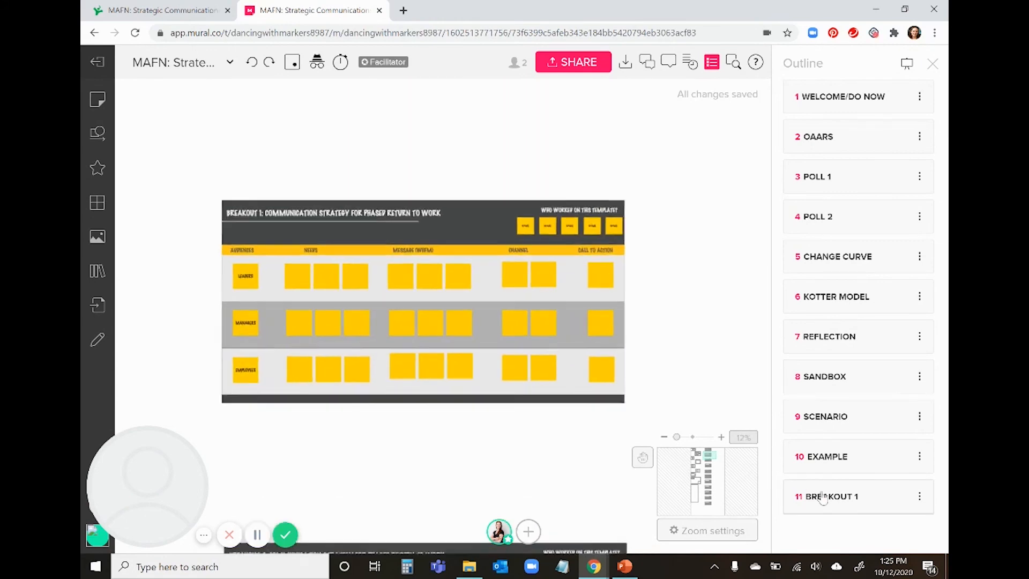
{"action": "left_click", "coordinate": [839, 464]}
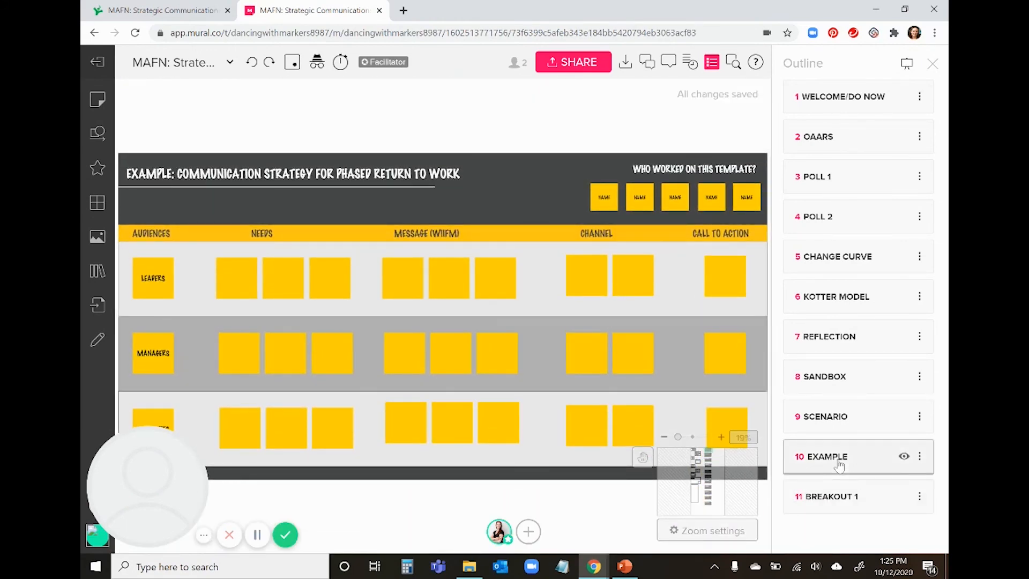
{"action": "left_click", "coordinate": [860, 497]}
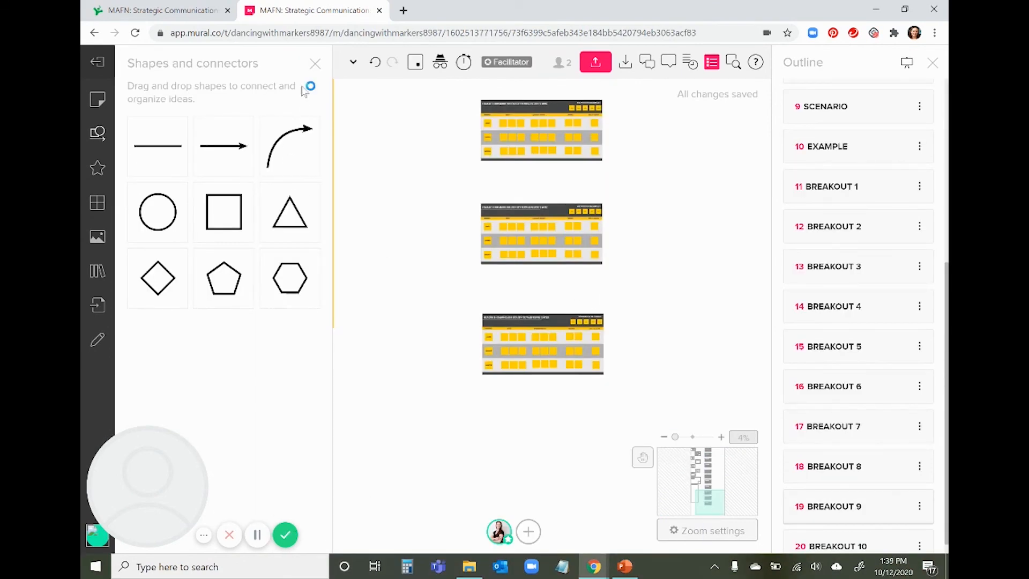
Step: Close the shape library and check each outline link in order from Example through Breakout 10
{"action": "left_click", "coordinate": [314, 66]}
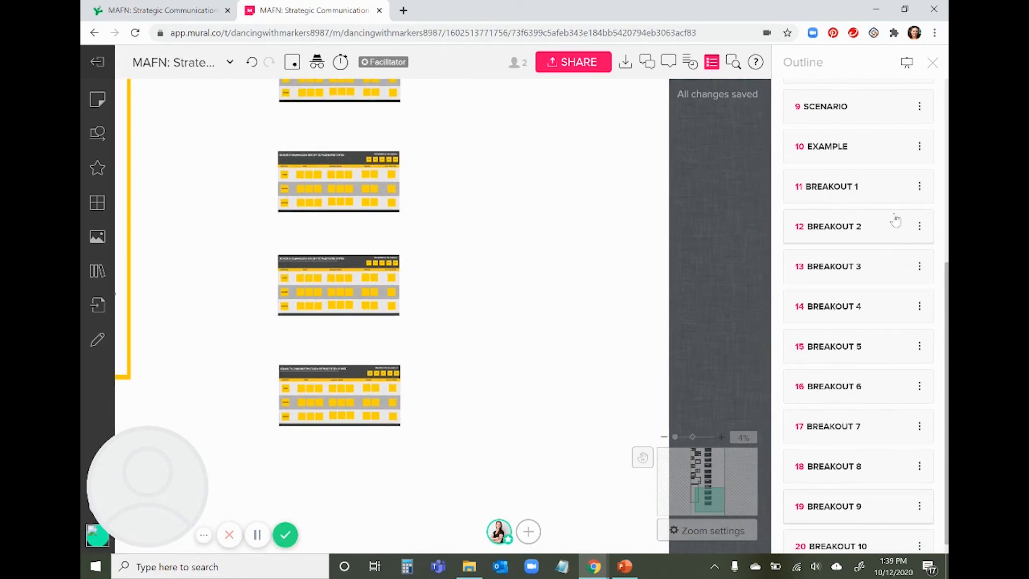
{"action": "left_click", "coordinate": [869, 150]}
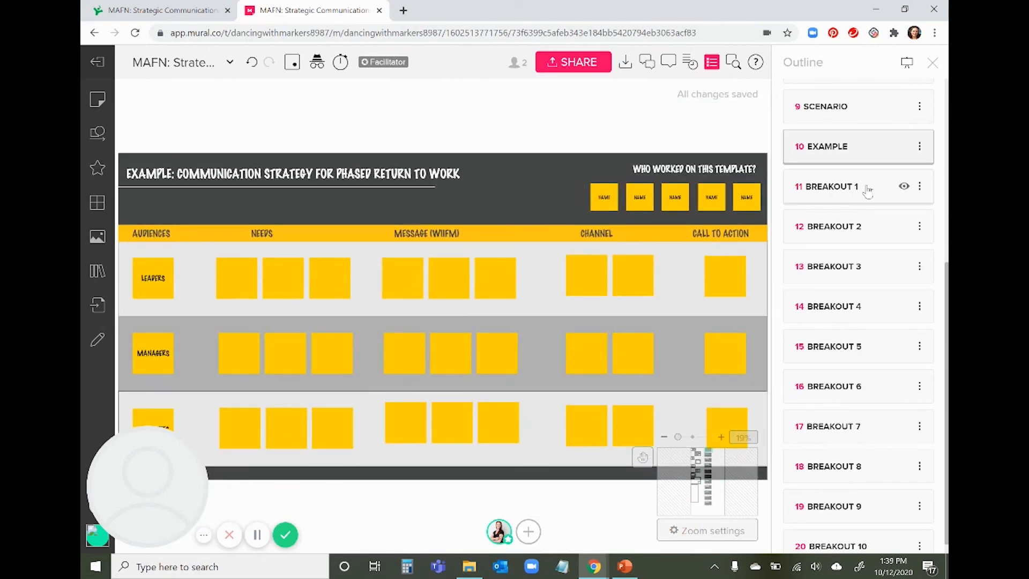
{"action": "left_click", "coordinate": [868, 191]}
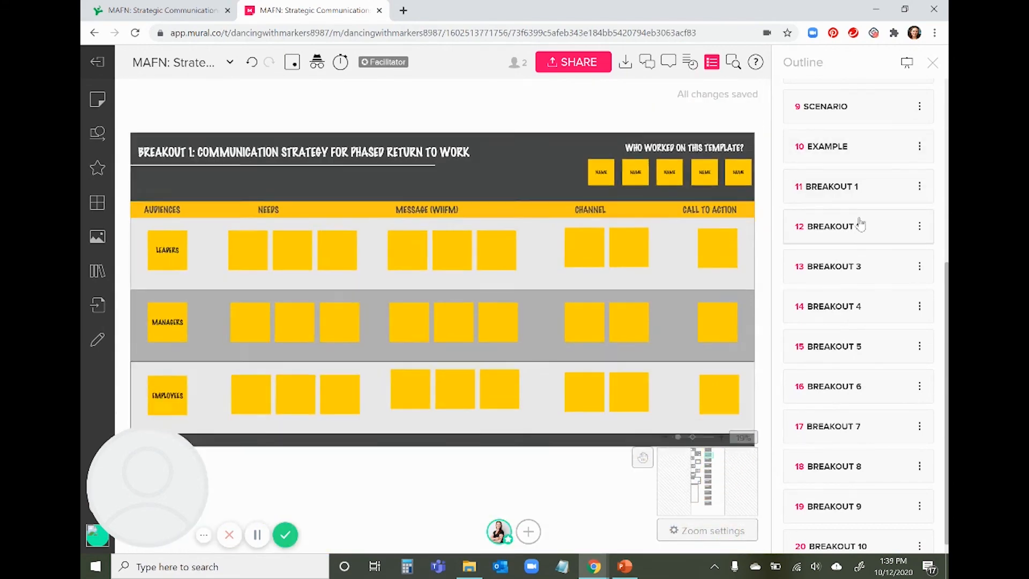
{"action": "left_click", "coordinate": [860, 225]}
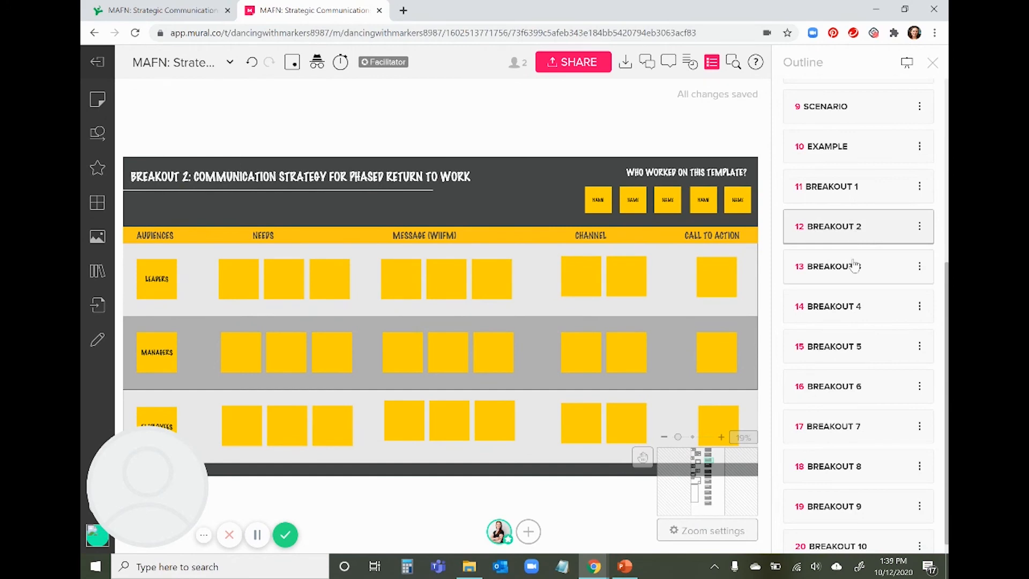
{"action": "left_click", "coordinate": [855, 266]}
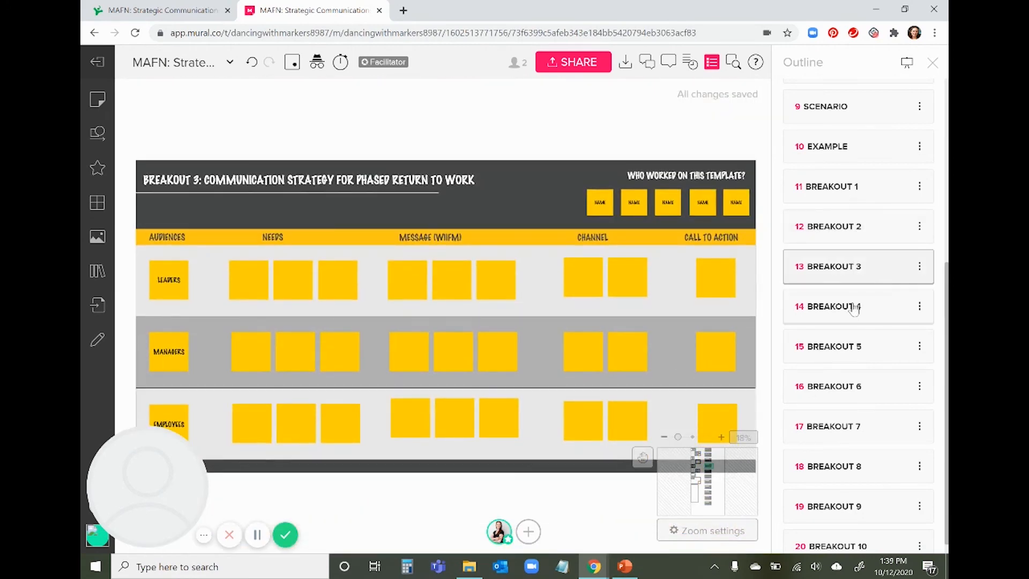
{"action": "left_click", "coordinate": [854, 308]}
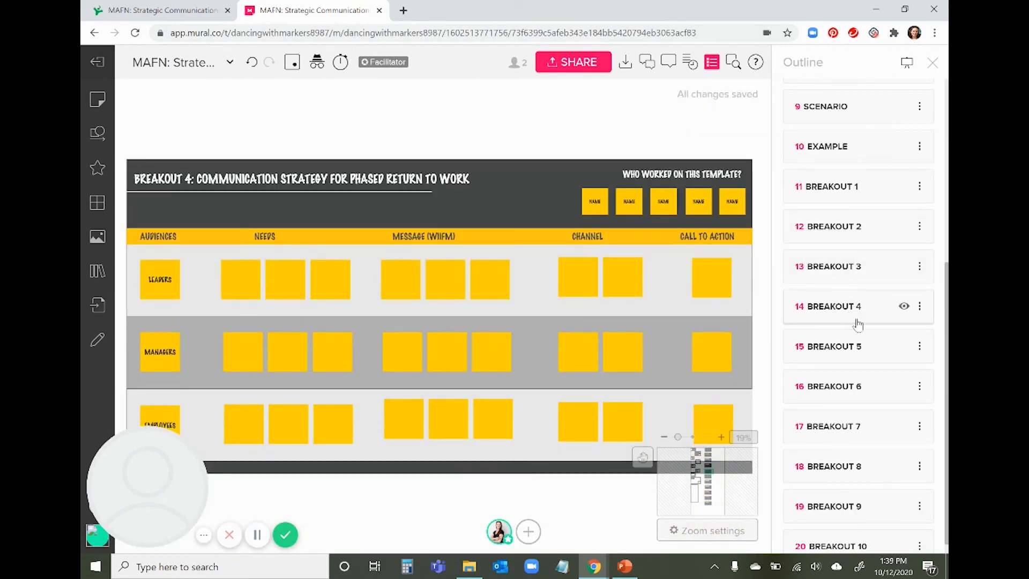
{"action": "left_click", "coordinate": [852, 349]}
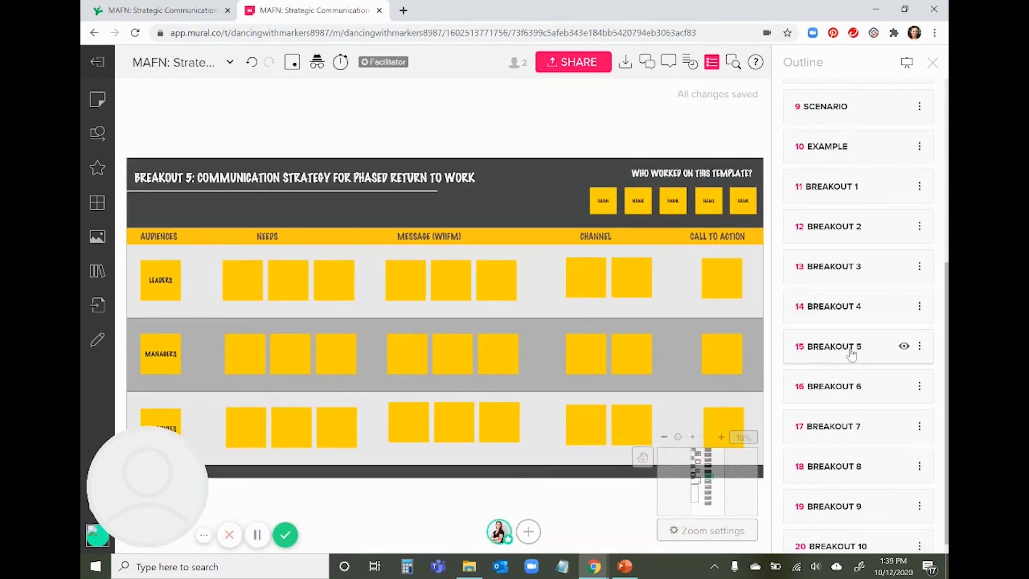
{"action": "left_click", "coordinate": [845, 389]}
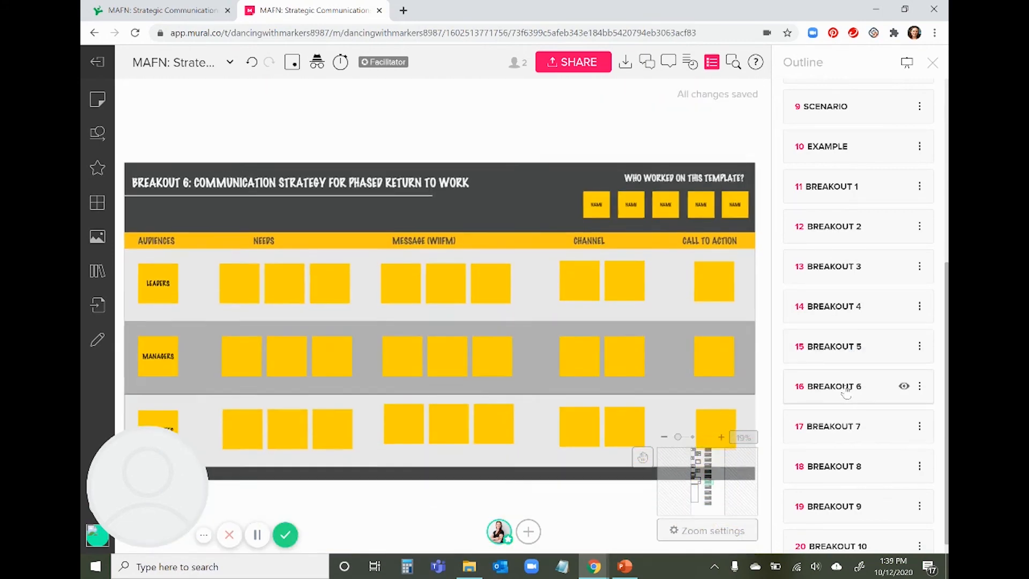
{"action": "left_click", "coordinate": [842, 427]}
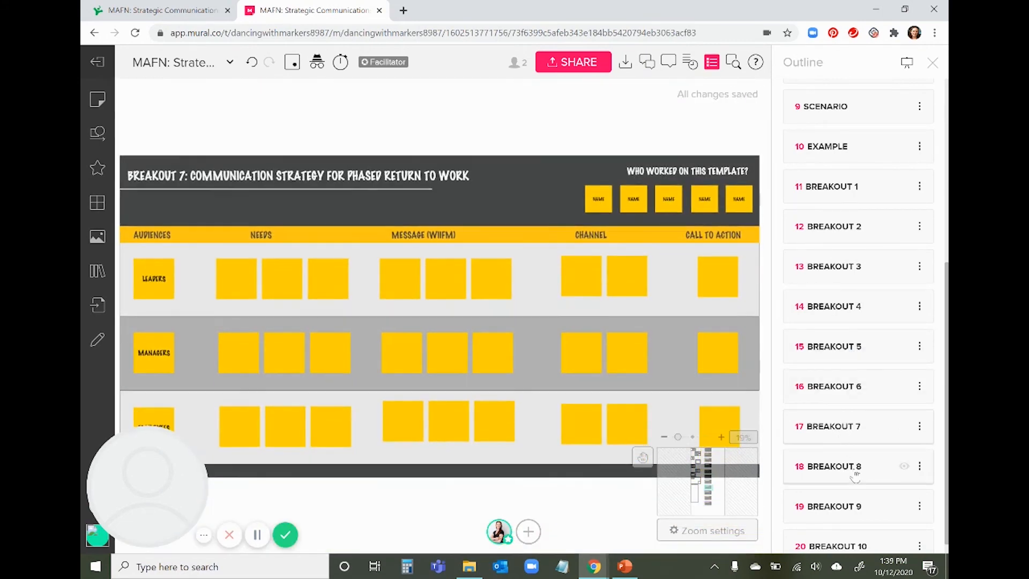
{"action": "left_click", "coordinate": [833, 388]}
{"action": "left_click", "coordinate": [840, 466]}
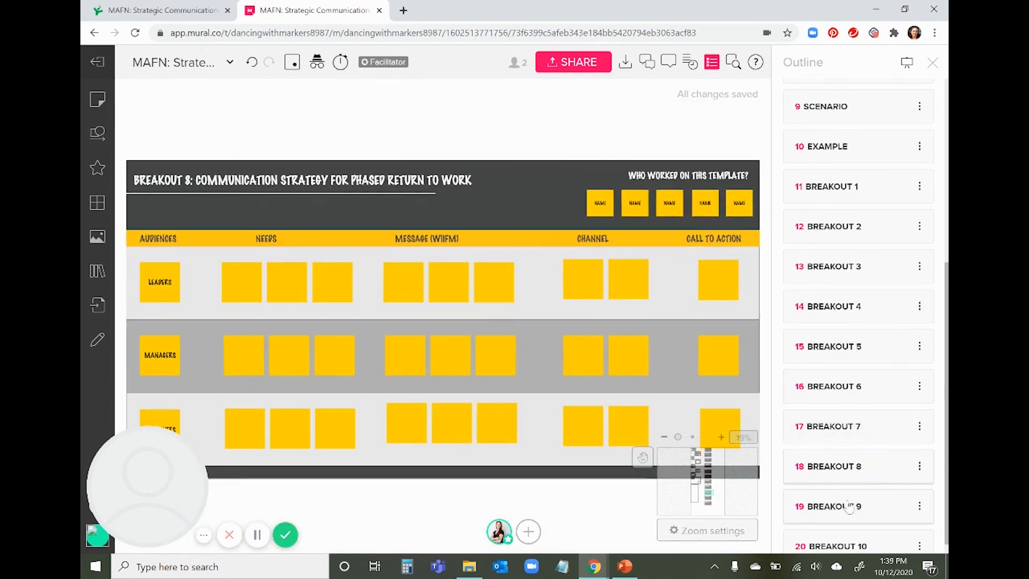
{"action": "left_click", "coordinate": [849, 506]}
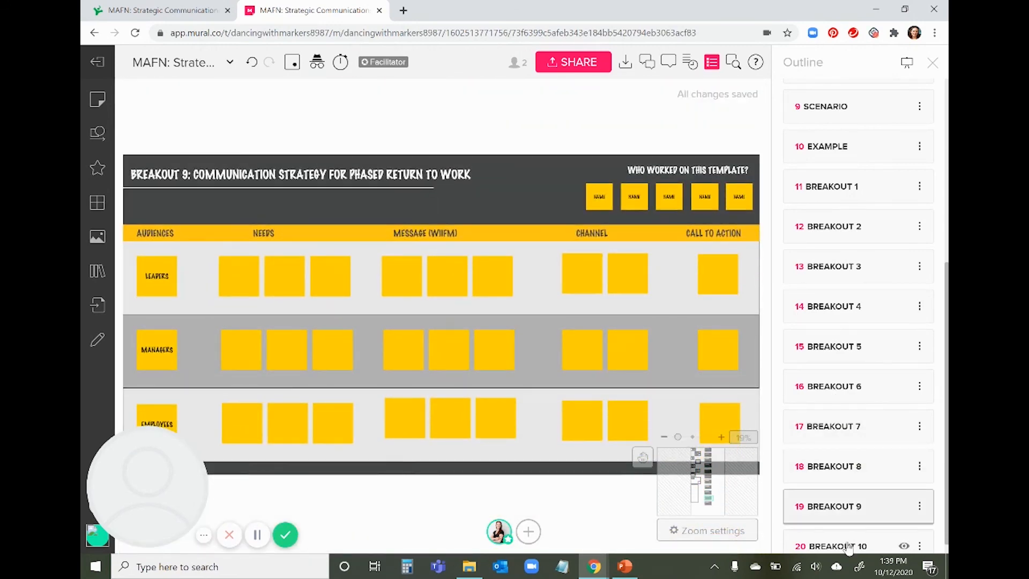
{"action": "left_click", "coordinate": [848, 546]}
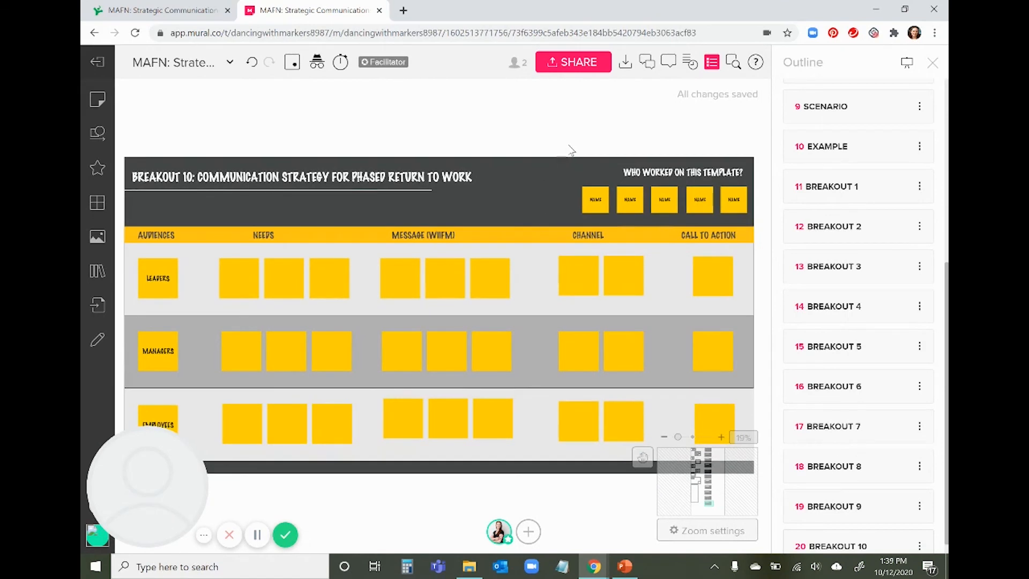
Step: Try moving the unlocked Breakout 10 template background away from its sticky notes, and undo the move
{"action": "left_click", "coordinate": [573, 288]}
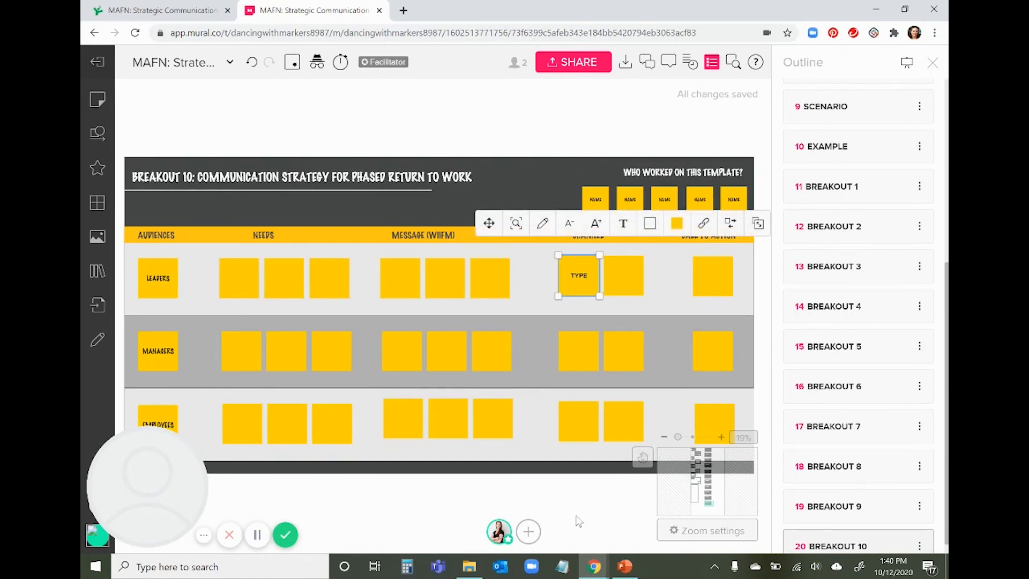
{"action": "key", "text": "ctrl+z"}
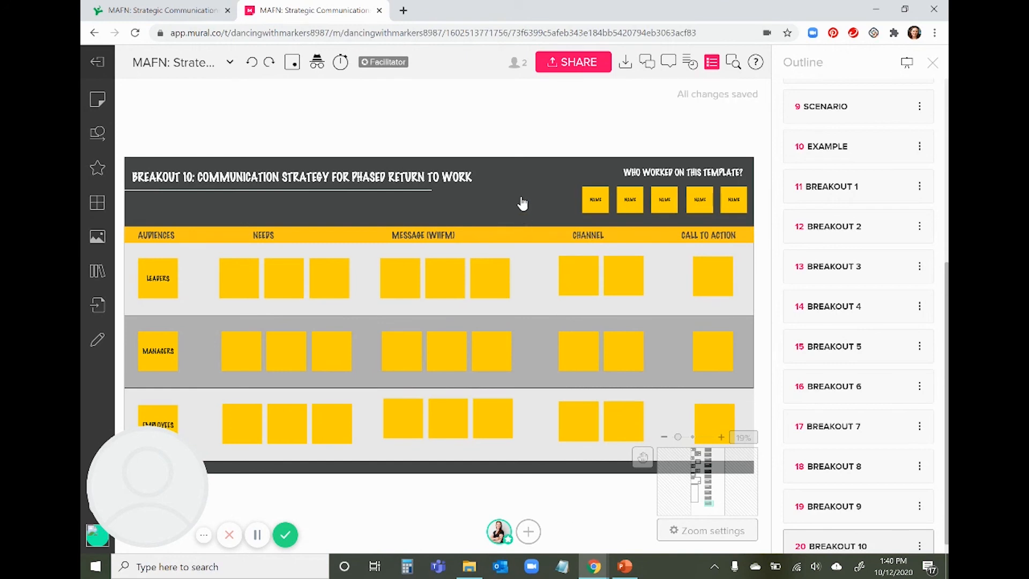
{"action": "left_click", "coordinate": [522, 203]}
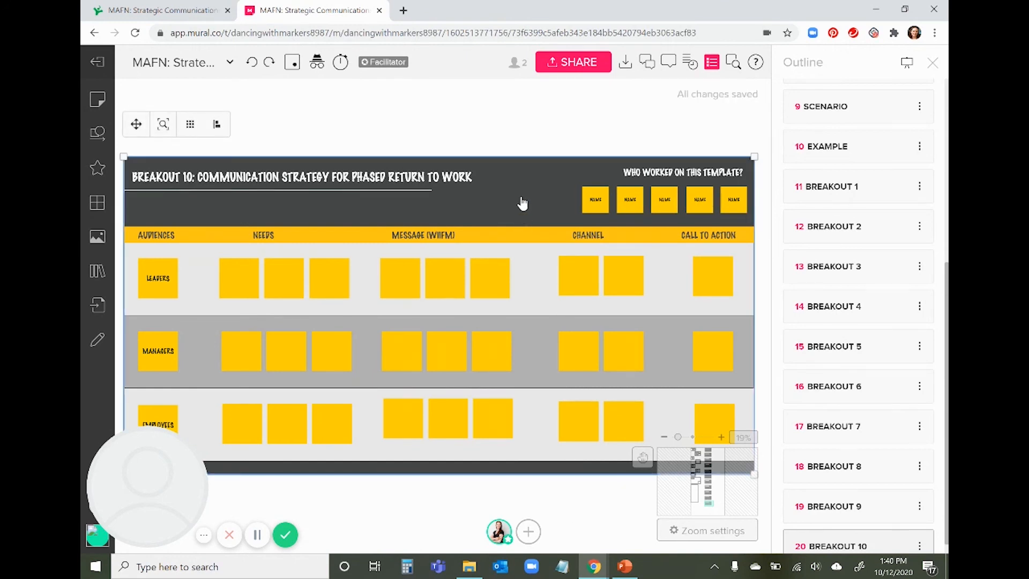
{"action": "left_click_drag", "start_coordinate": [523, 203], "coordinate": [586, 184]}
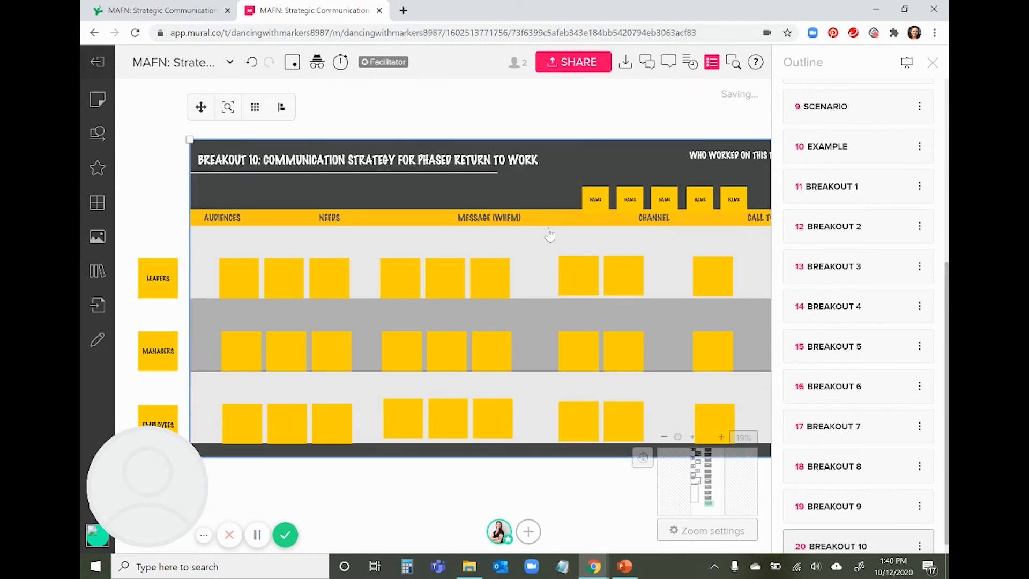
{"action": "key", "text": "ctrl+z"}
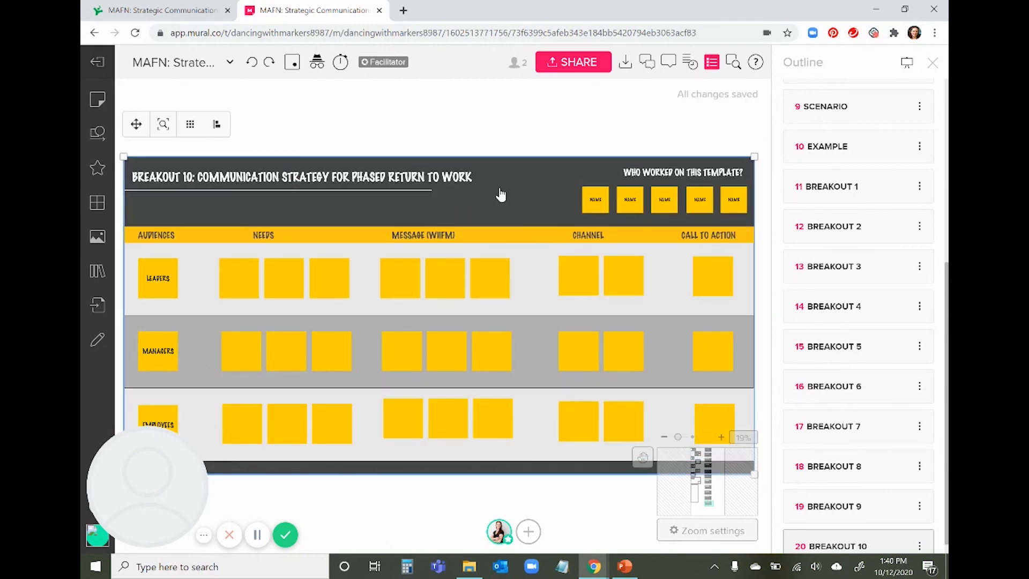
Step: Lock the Breakout 10 template background group so that any member can unlock it
{"action": "right_click", "coordinate": [515, 200]}
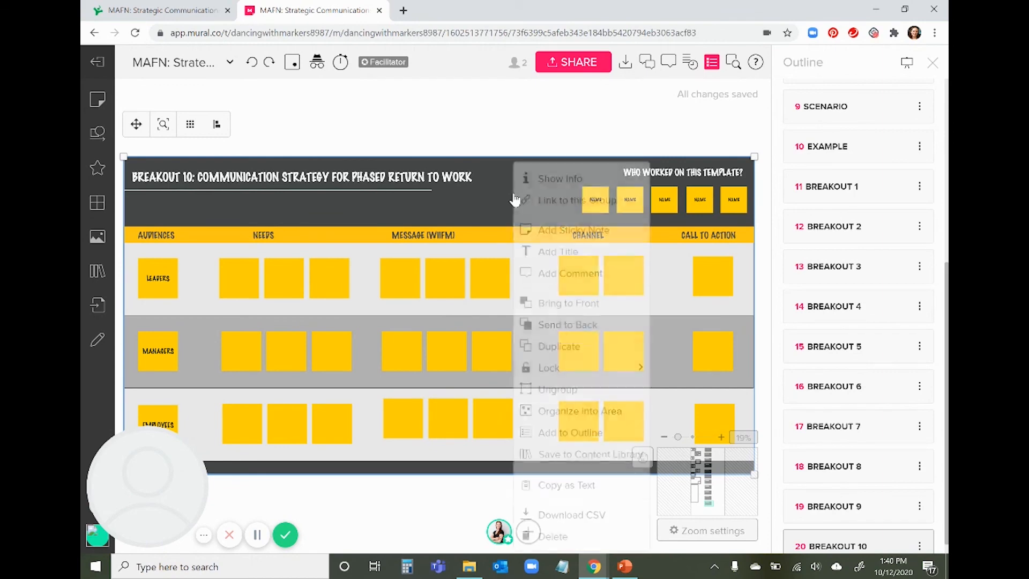
{"action": "mouse_move", "coordinate": [594, 368]}
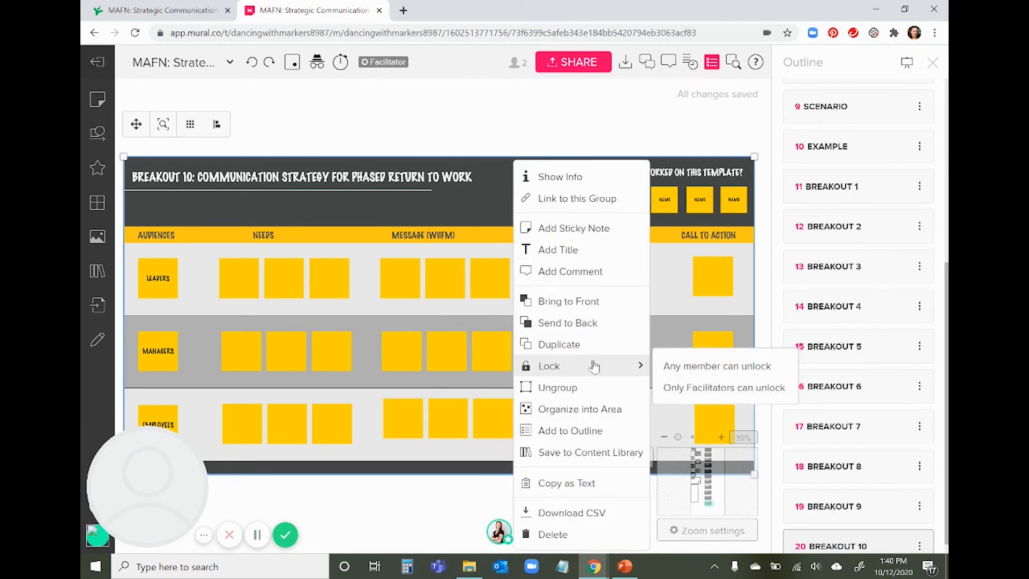
{"action": "left_click", "coordinate": [711, 366]}
{"action": "scroll", "coordinate": [464, 184], "scroll_direction": "down", "scroll_amount": 2}
{"action": "scroll", "coordinate": [465, 185], "scroll_direction": "right", "scroll_amount": 2}
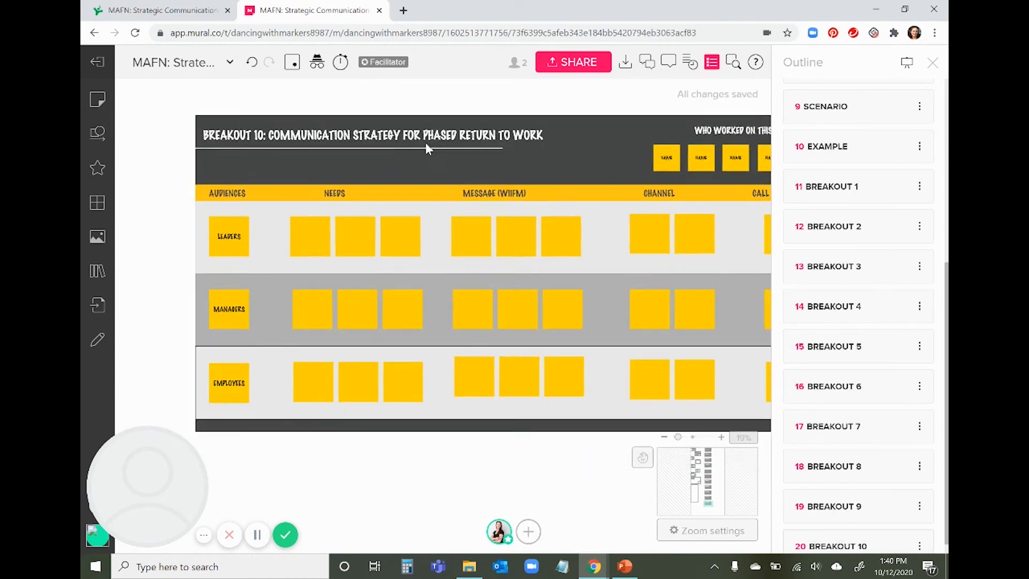
{"action": "scroll", "coordinate": [516, 176], "scroll_direction": "left", "scroll_amount": 2}
{"action": "scroll", "coordinate": [516, 176], "scroll_direction": "down", "scroll_amount": 1}
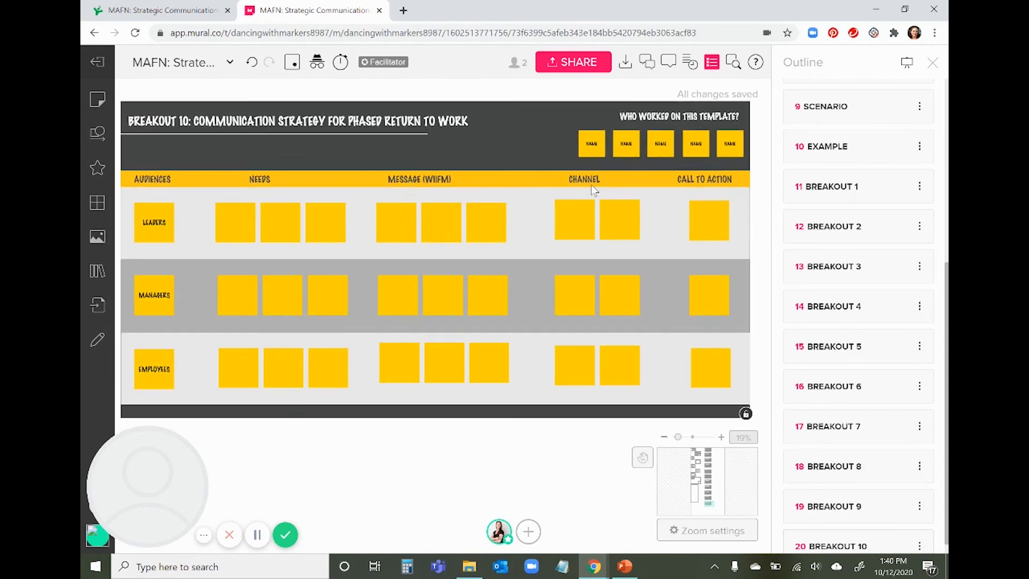
Step: Try moving the first NAME sticky note over the locked Breakout 10 background, and undo the move
{"action": "scroll", "coordinate": [594, 190], "scroll_direction": "right", "scroll_amount": 2}
{"action": "scroll", "coordinate": [594, 190], "scroll_direction": "left", "scroll_amount": 2}
{"action": "left_click_drag", "start_coordinate": [572, 135], "coordinate": [518, 140]}
{"action": "key", "text": "ctrl+z"}
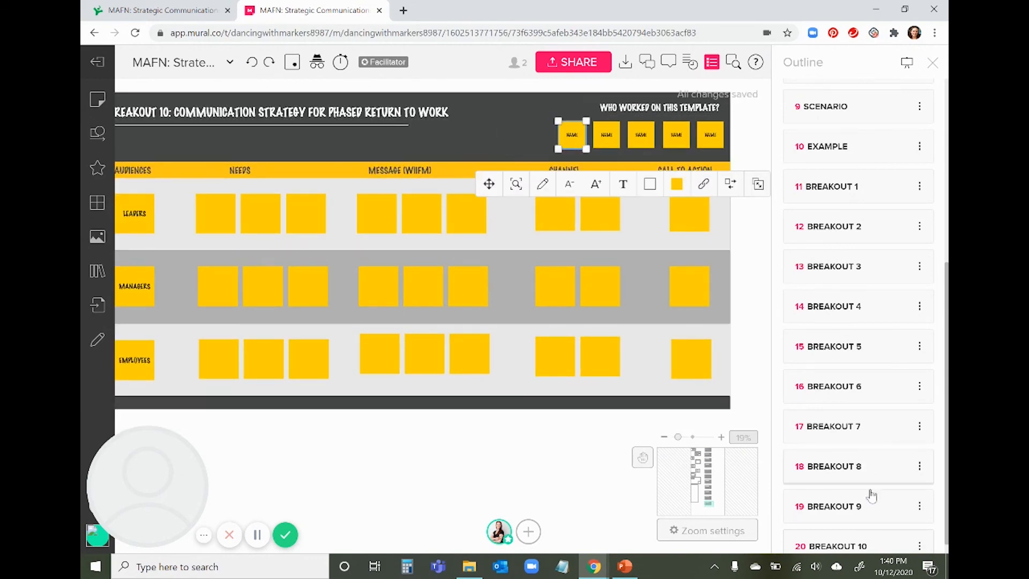
Step: Go to Breakout 1 through the outline and examine the lock options of the shape framing its template
{"action": "left_click", "coordinate": [872, 497]}
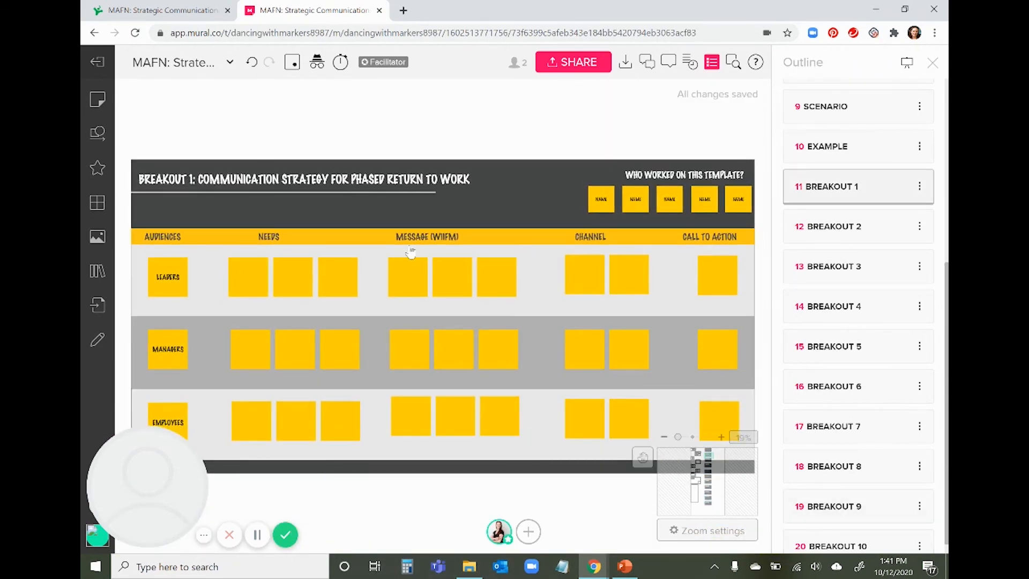
{"action": "right_click", "coordinate": [531, 188]}
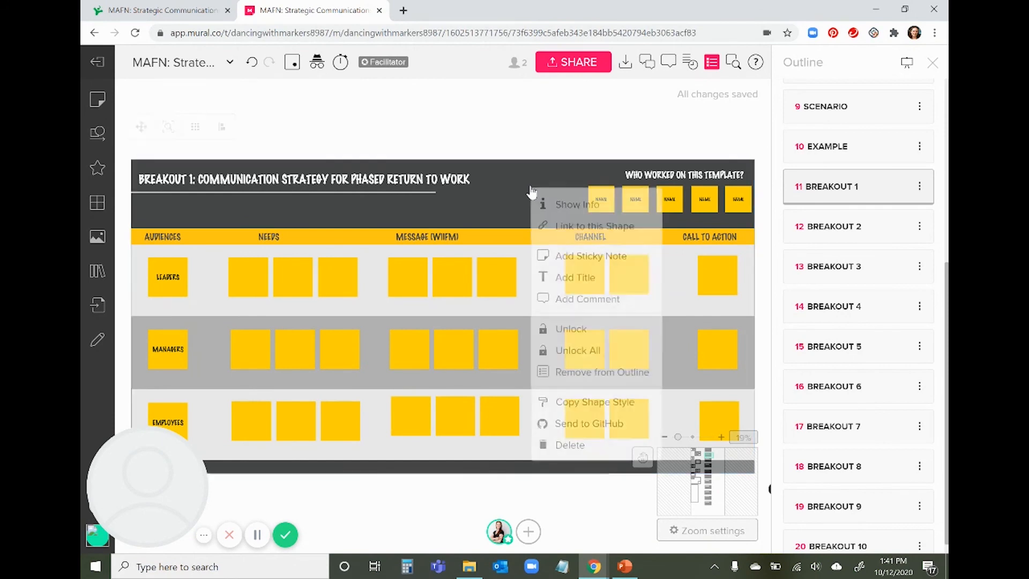
{"action": "left_click", "coordinate": [485, 202]}
{"action": "right_click", "coordinate": [485, 197]}
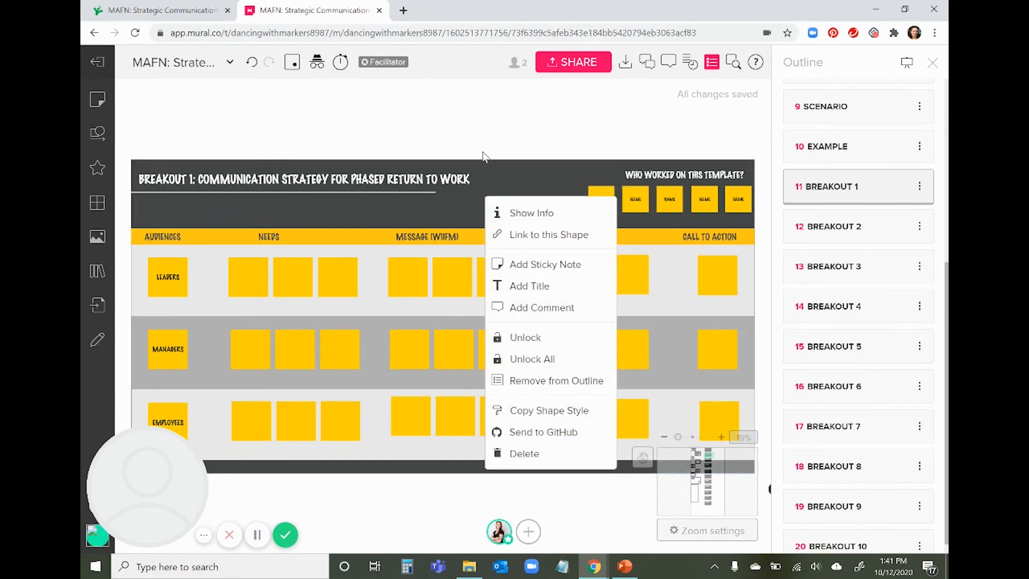